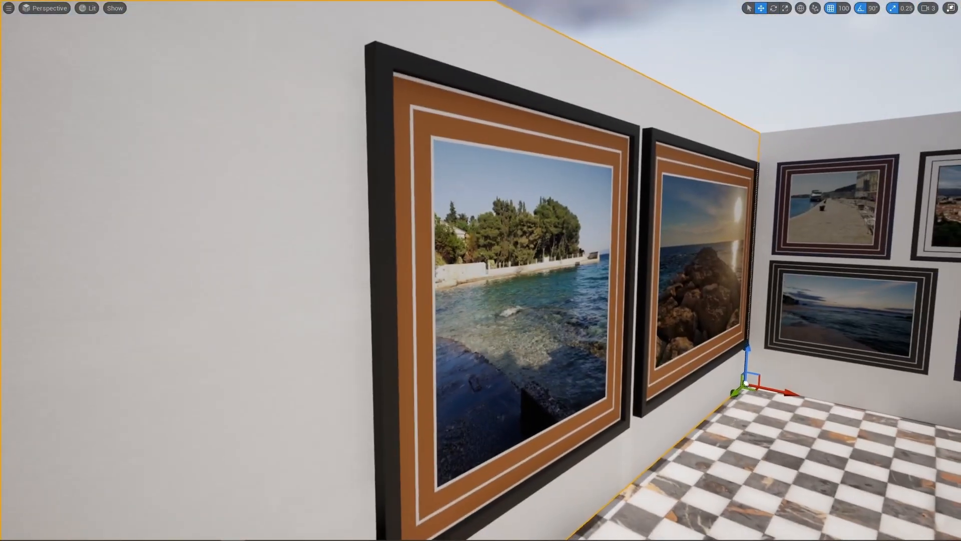
Select the large coastal portrait frame, leave the full-screen viewport and locate its Element 2 material in the project content.
left_click(396, 255)
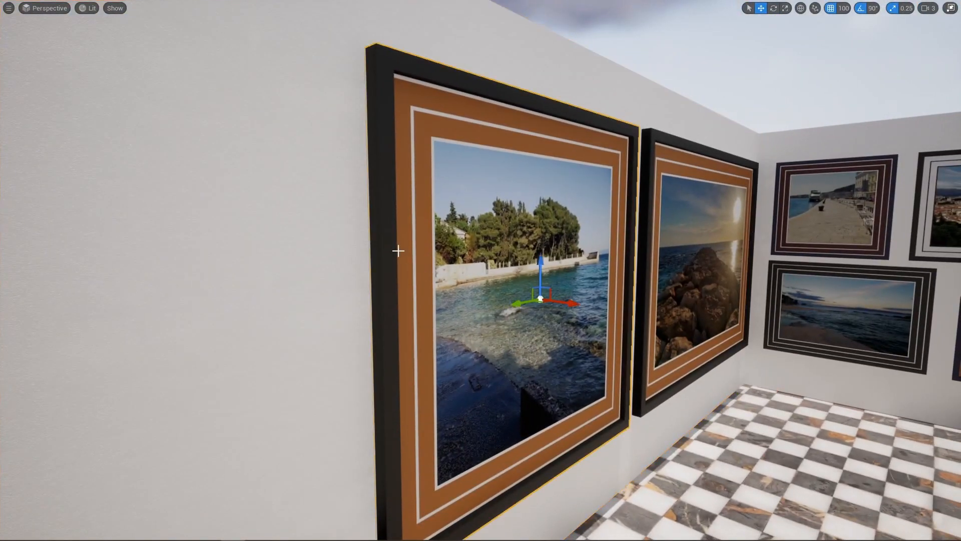
key("F11")
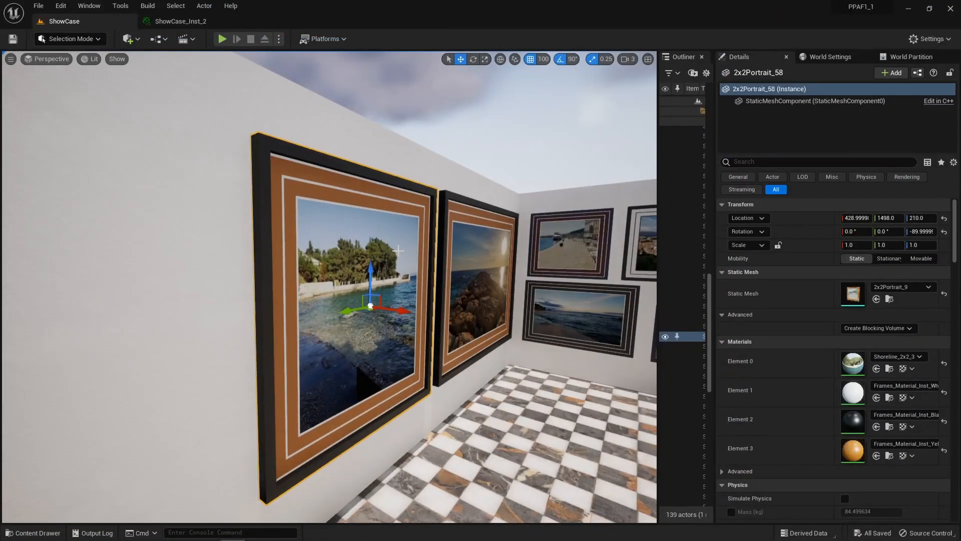
left_click(889, 427)
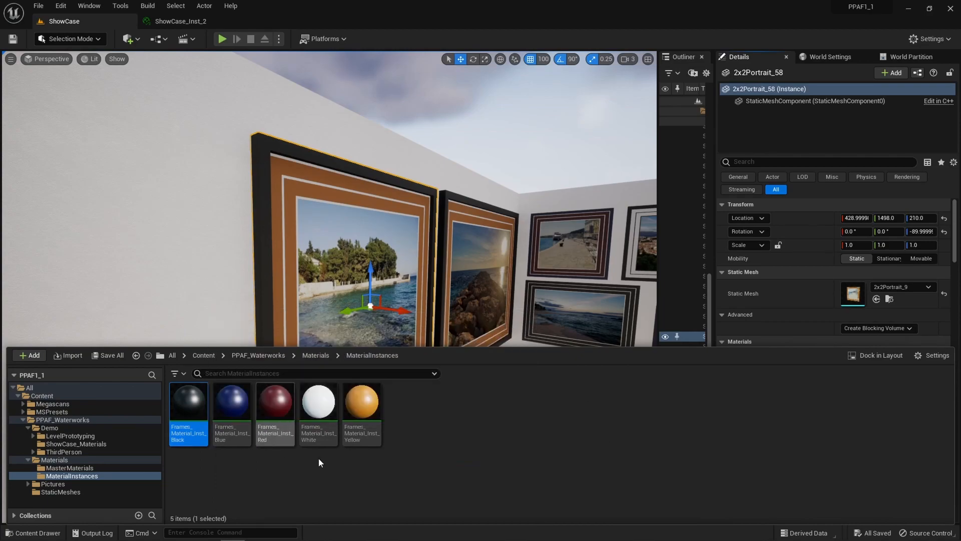
Look through the MasterMaterials and MaterialInstances folders for the materials used by the picture frames.
left_click(80, 461)
left_click(79, 476)
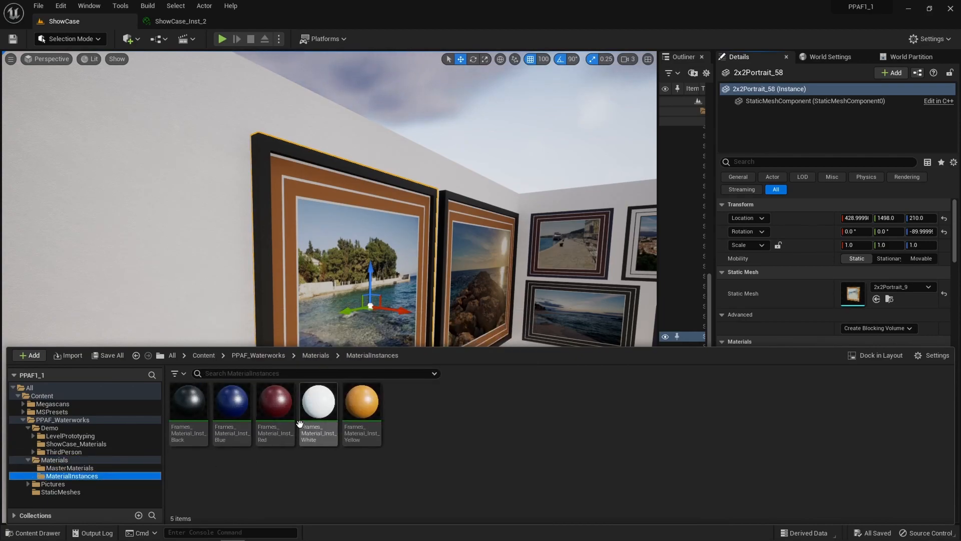
left_click(73, 468)
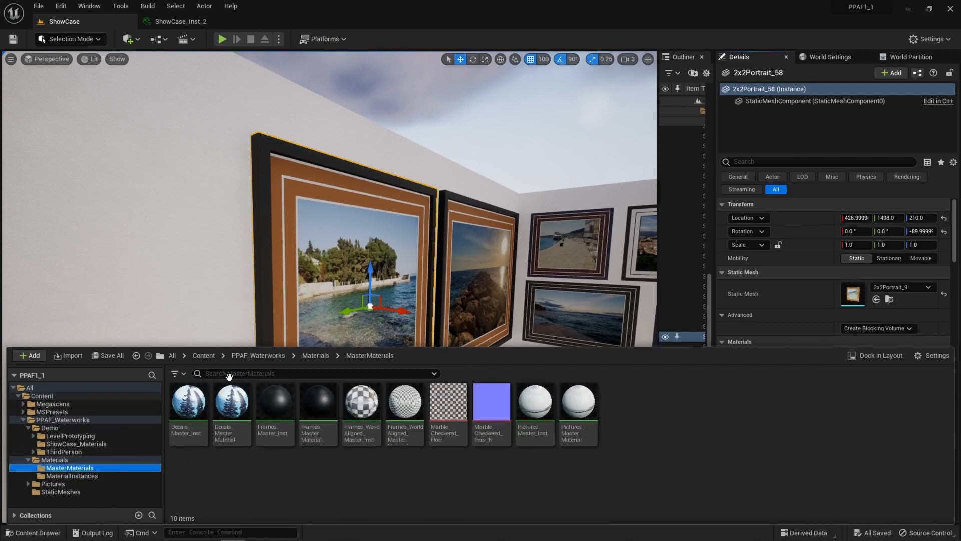
left_click(91, 477)
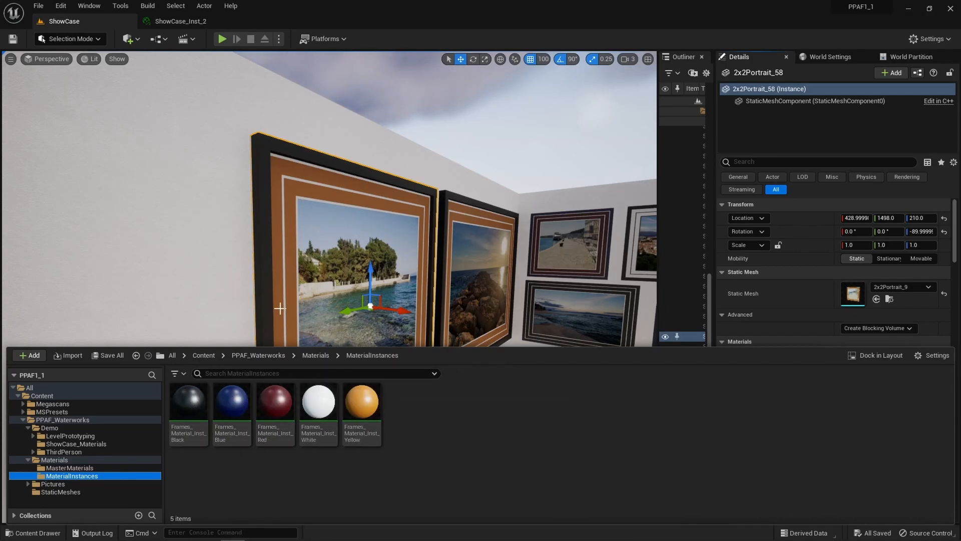
left_click(266, 284)
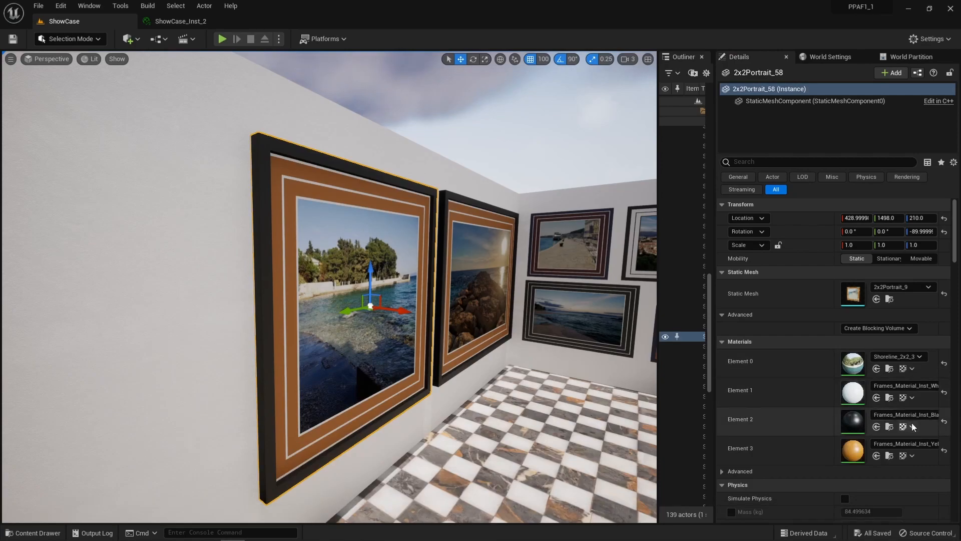
Open the portrait's Frames_Material_Inst_Black material in a floating, heightened editor window beside the level viewport.
left_click(889, 426)
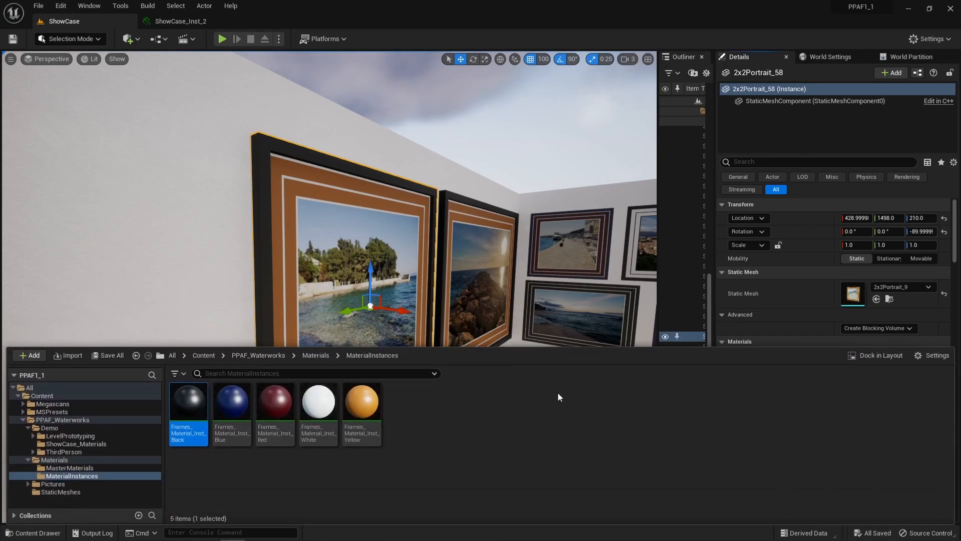
double_click(201, 406)
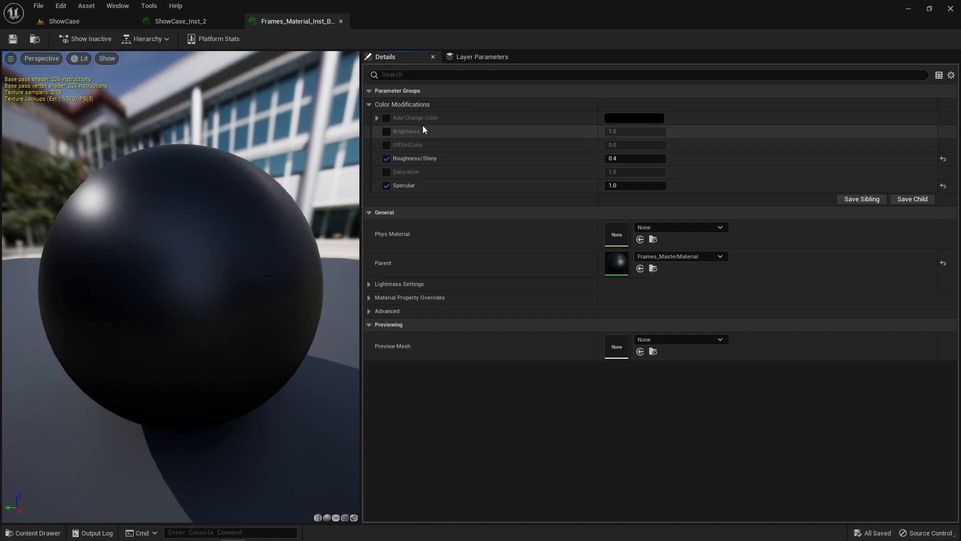
left_click_drag(287, 22, 508, 97)
left_click(64, 21)
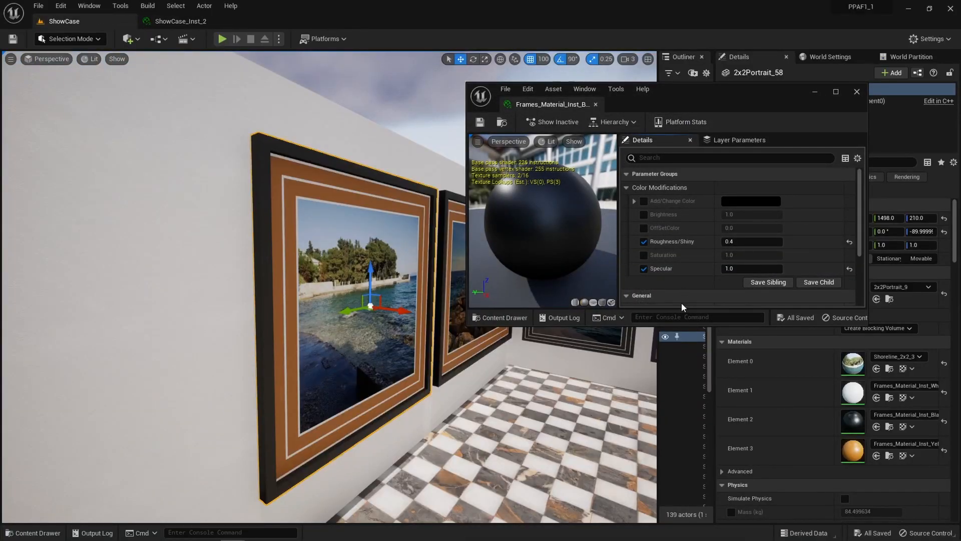
left_click_drag(680, 324, 681, 489)
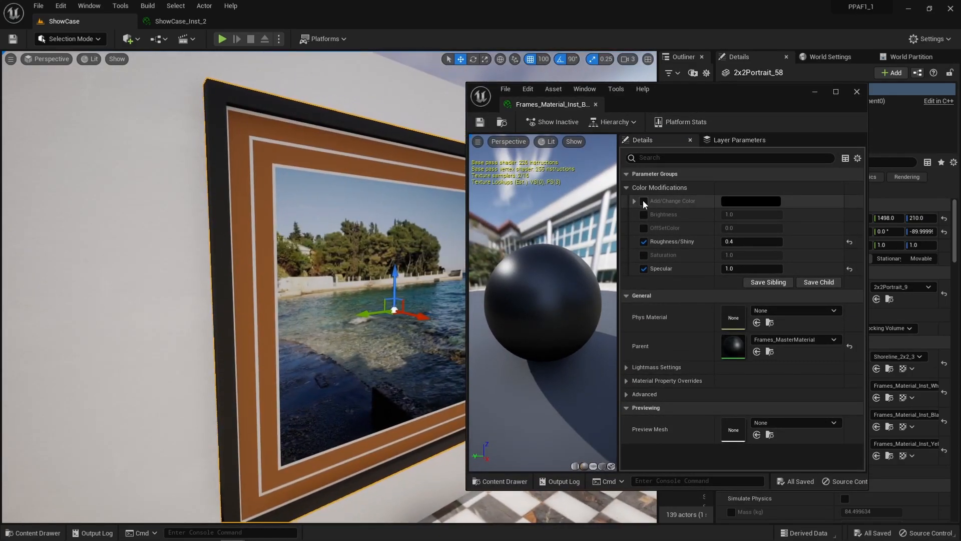
Try a red Add/Change Color on the black frame material and cancel the colour change.
left_click(764, 200)
mouse_move(690, 268)
left_mouse_down()
mouse_move(691, 250)
mouse_move(691, 320)
mouse_move(686, 269)
left_mouse_up()
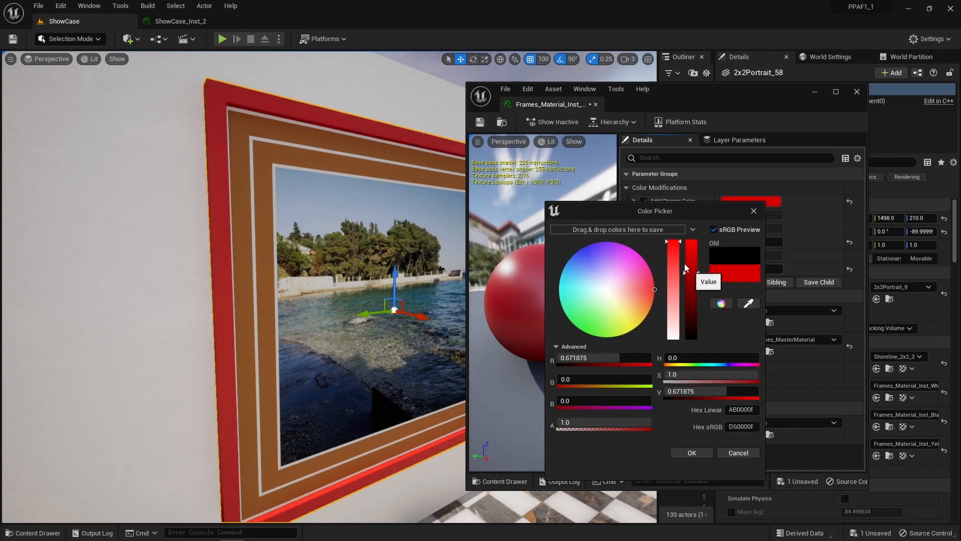
left_click(749, 453)
Examine the surface finish of the portrait's black frame up close and from a distance.
right_click_drag(358, 204, 305, 204)
key("w")
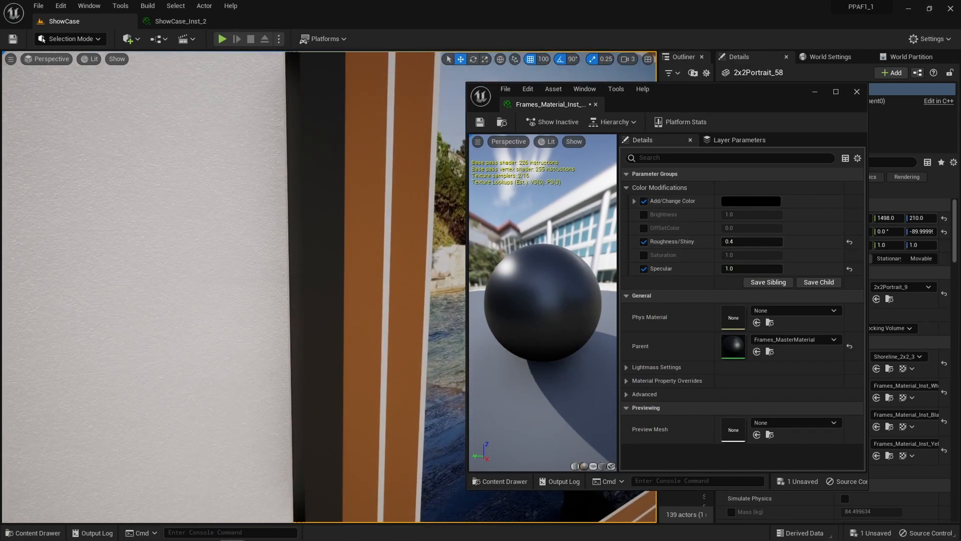
right_click_drag(329, 287, 335, 287)
key("s")
right_click_drag(365, 228, 365, 228)
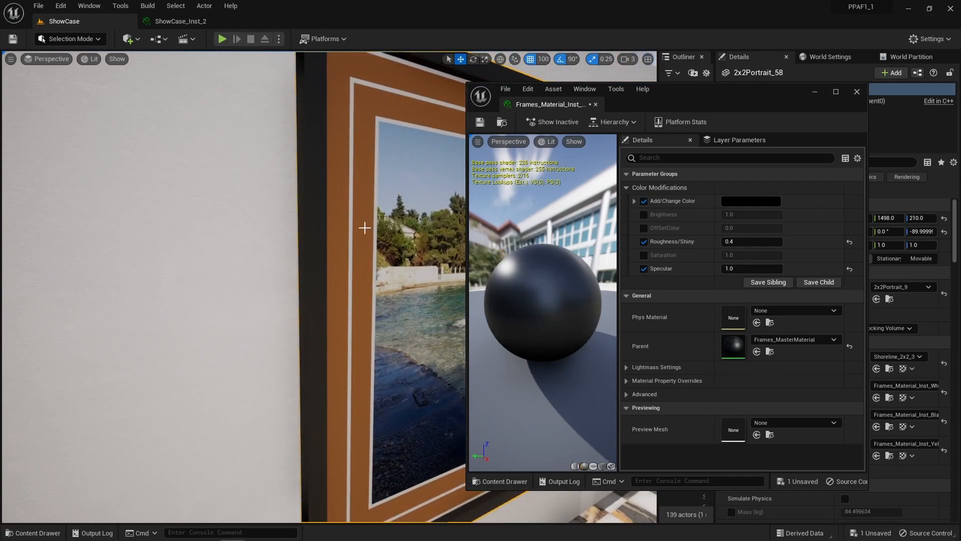
key("w")
mouse_move(371, 224)
right_mouse_down()
mouse_move(320, 225)
mouse_move(360, 228)
right_mouse_up()
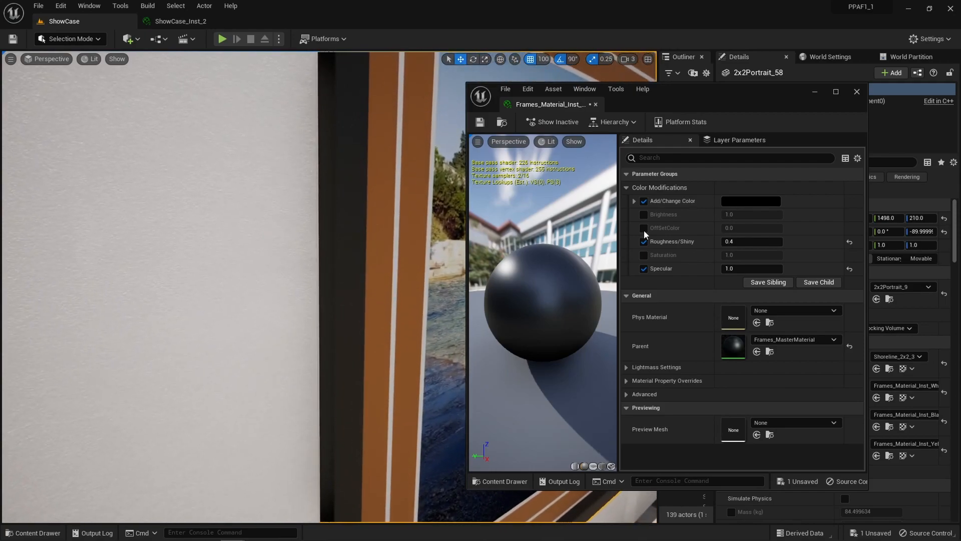
right_click_drag(455, 216, 466, 218)
key("s")
Try Roughness/Shiny values of 1, 0.8 and 0.6 on the black frame material.
left_click(730, 242)
type("1")
key("Return")
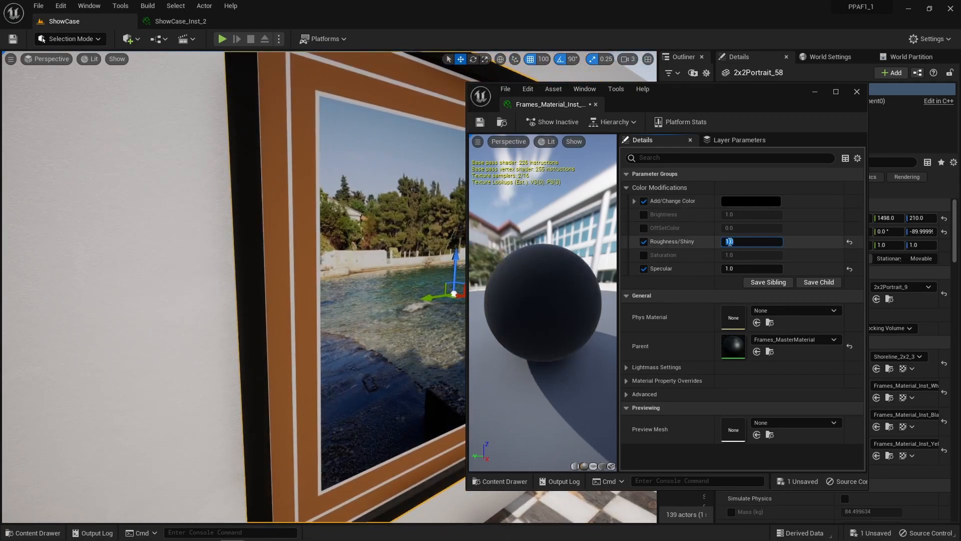
mouse_move(371, 231)
right_mouse_down()
mouse_move(343, 231)
mouse_move(352, 231)
right_mouse_up()
left_click(758, 242)
type(".8")
key("Return")
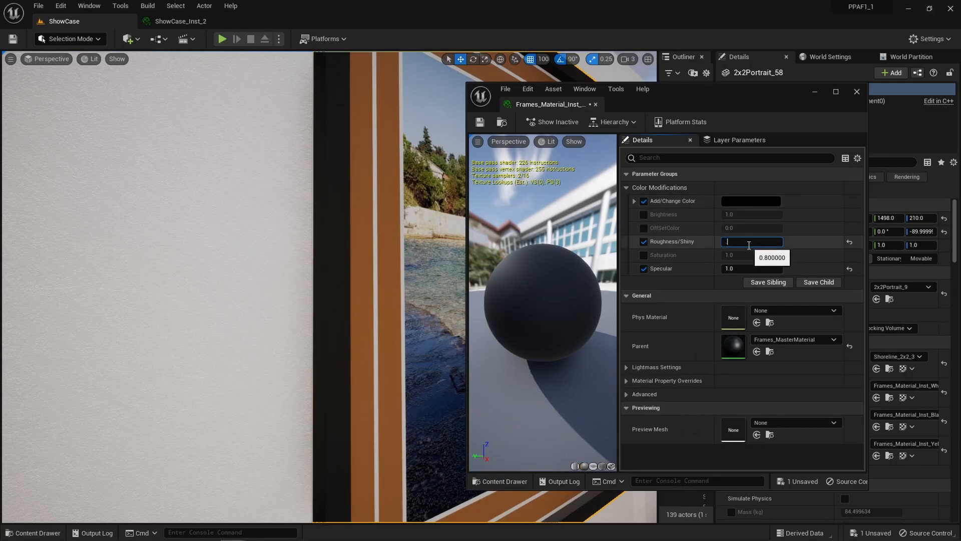
type(".6")
key("Return")
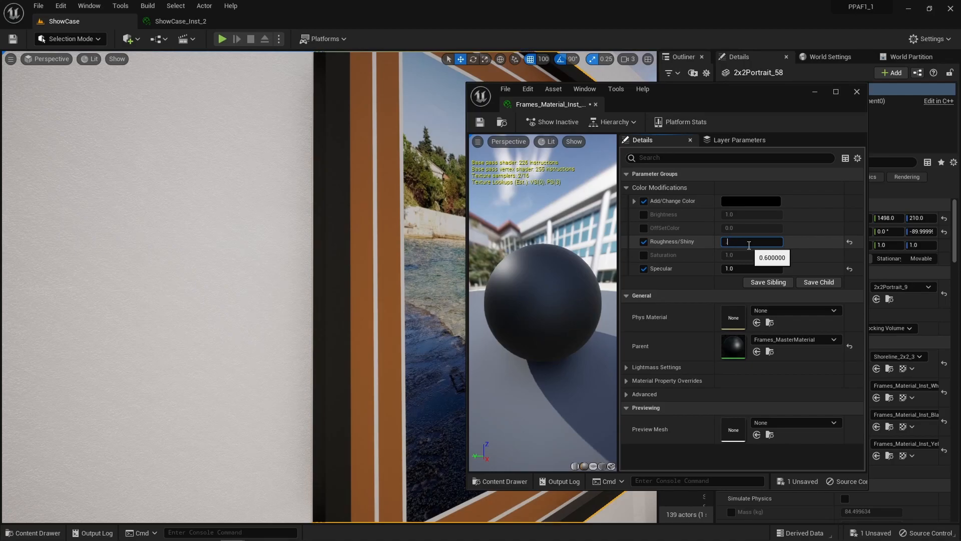
Set the black frame material's Roughness/Shiny to 0.4 and save the material.
key("Return")
left_click(480, 123)
Examine the black frame and the neighbouring wall surface from different angles and distances.
right_click_drag(365, 201, 396, 191)
key("s")
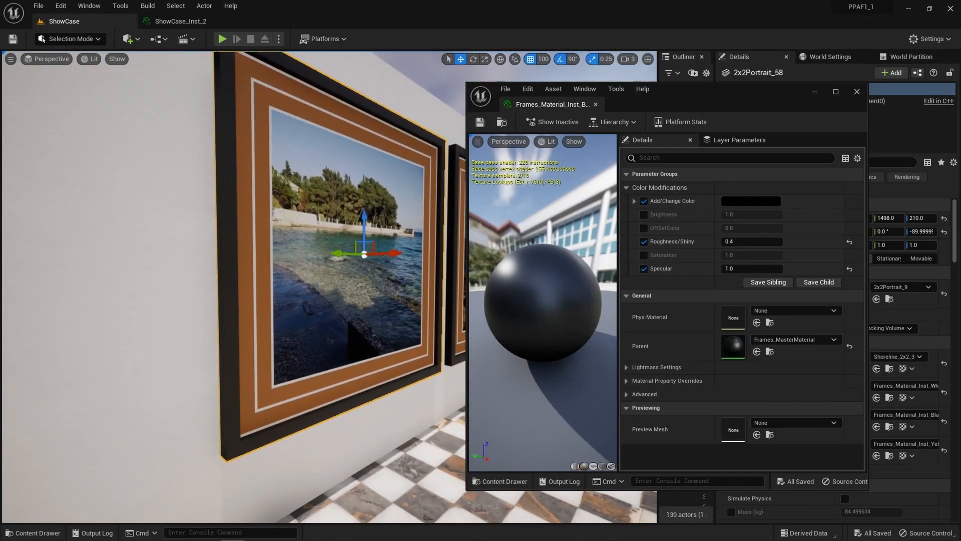
key("a")
mouse_move(442, 258)
right_mouse_down()
mouse_move(380, 257)
mouse_move(445, 251)
right_mouse_up()
key("a")
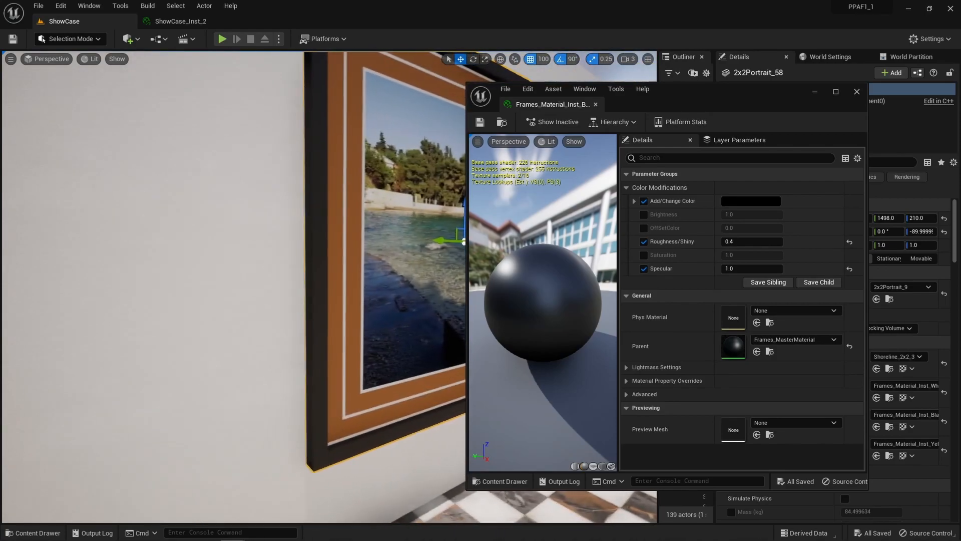
key("d")
key("a")
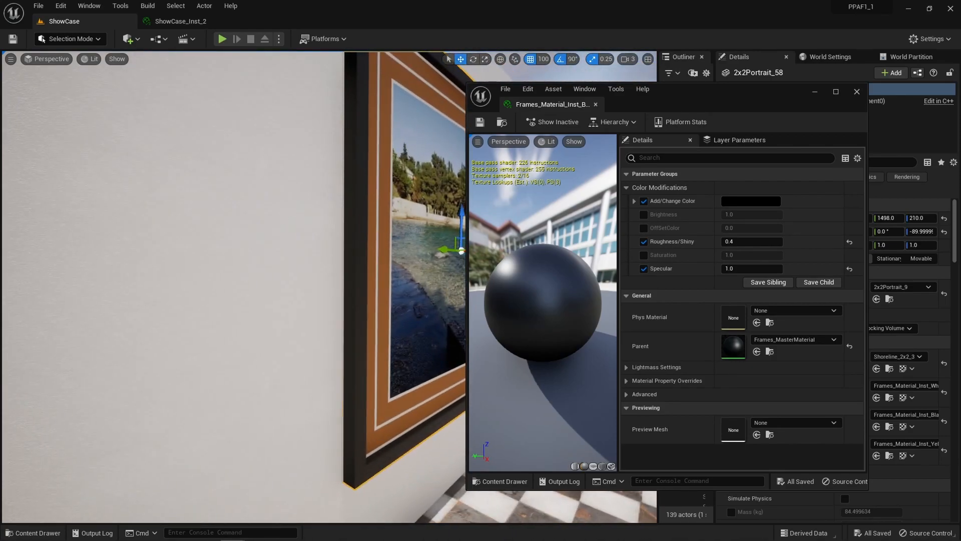
key("s")
key("e")
key("d")
key("a")
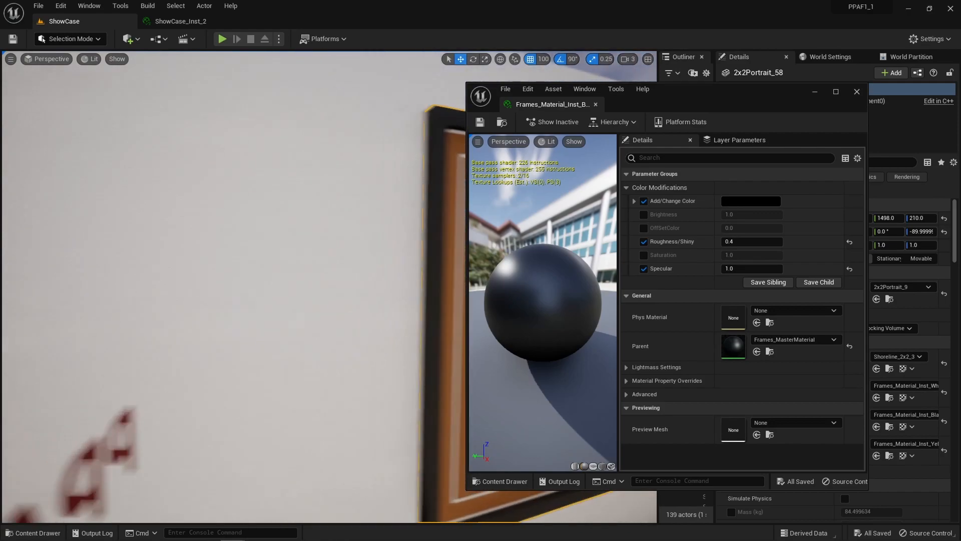
key("s")
key("a")
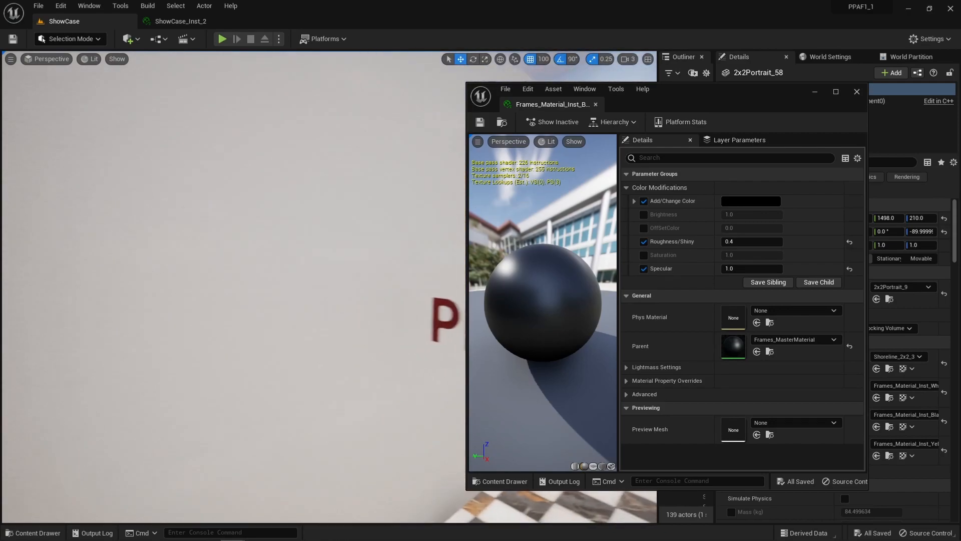
key("d")
Select the white wall behind the portraits and open its ShowCase_Inst_1 material in a floating window over the level.
right_click_drag(355, 248, 421, 250)
left_click(355, 248)
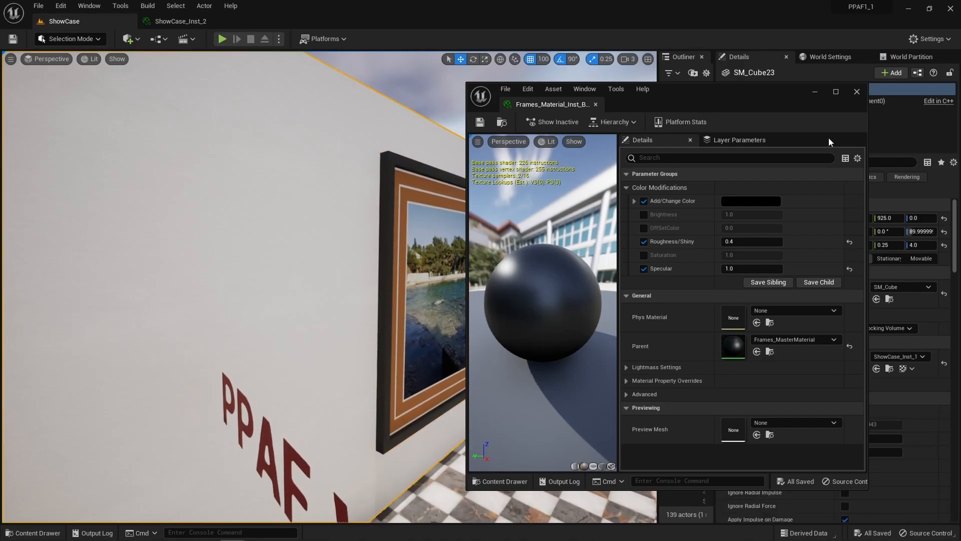
left_click(815, 92)
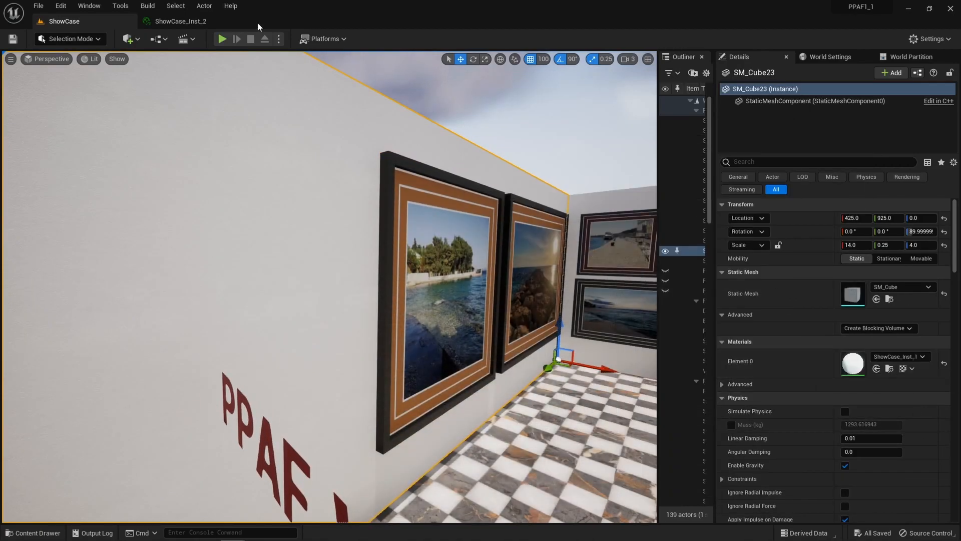
left_click(889, 369)
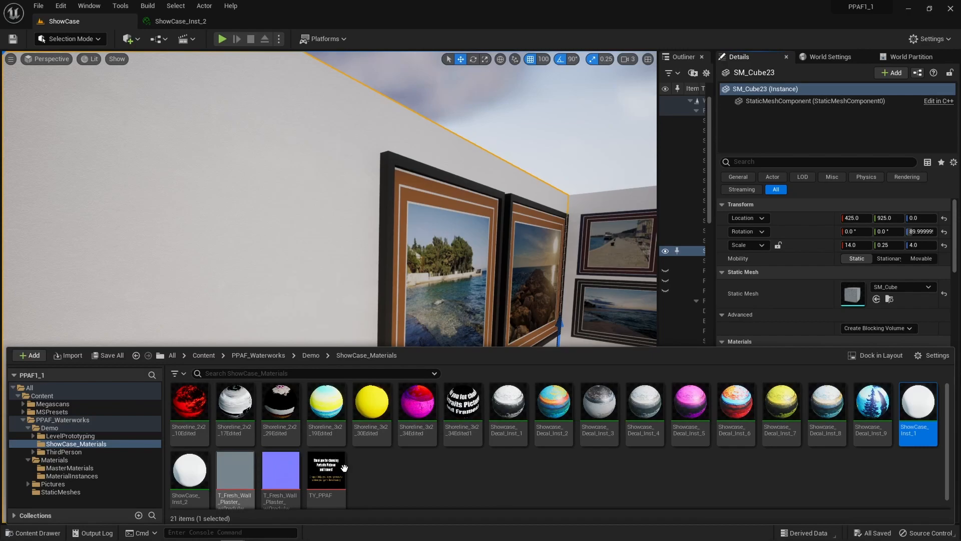
double_click(921, 413)
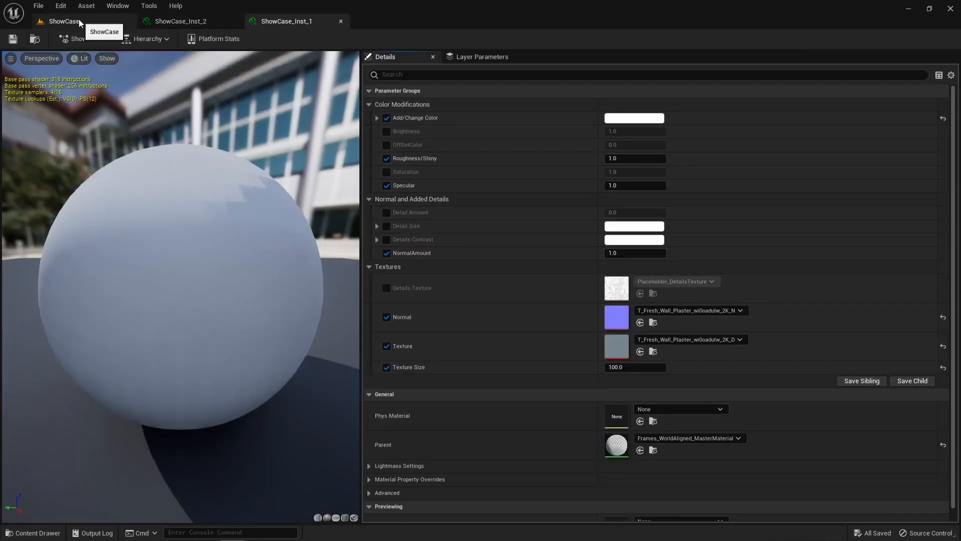
left_click_drag(305, 21, 497, 168)
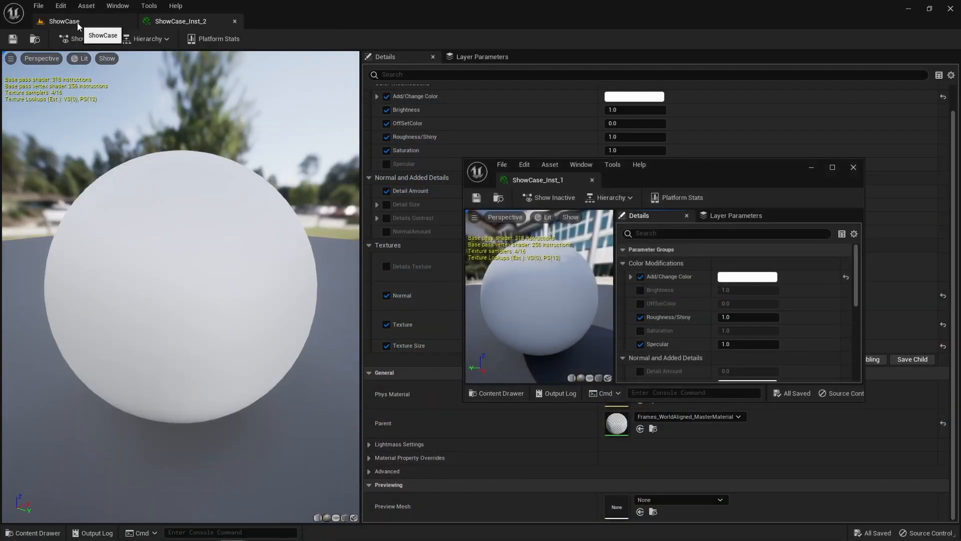
left_click(75, 23)
Try Roughness/Shiny values of 0.8 and 0.2 on the wall material and check the wall's appearance.
mouse_move(300, 250)
right_mouse_down()
mouse_move(266, 225)
mouse_move(270, 261)
mouse_move(274, 250)
mouse_move(338, 285)
right_mouse_up()
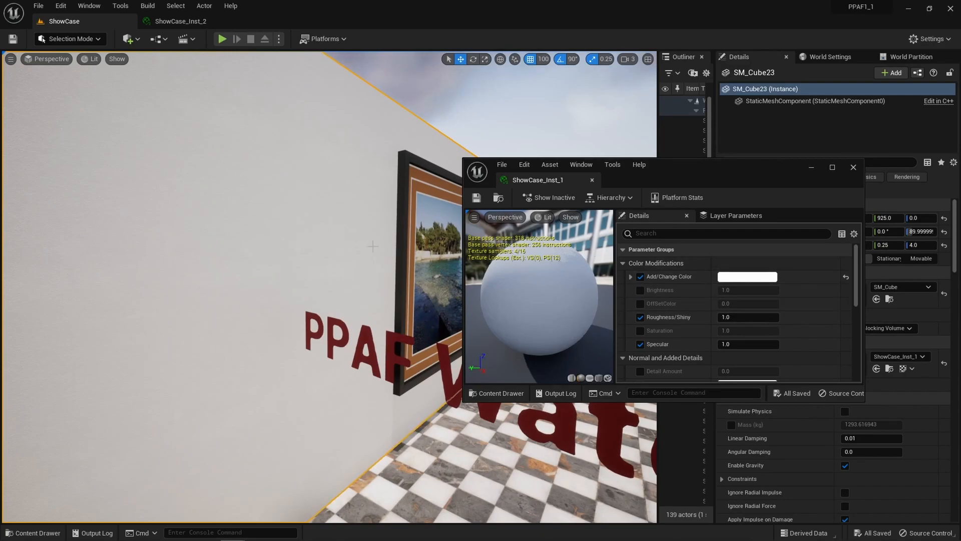
scroll(767, 319, "down", 2)
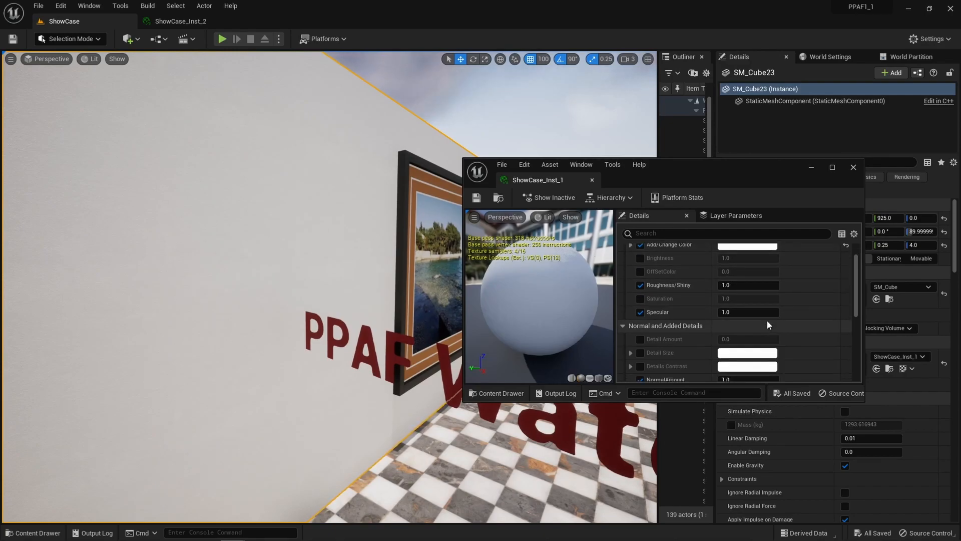
left_click(746, 289)
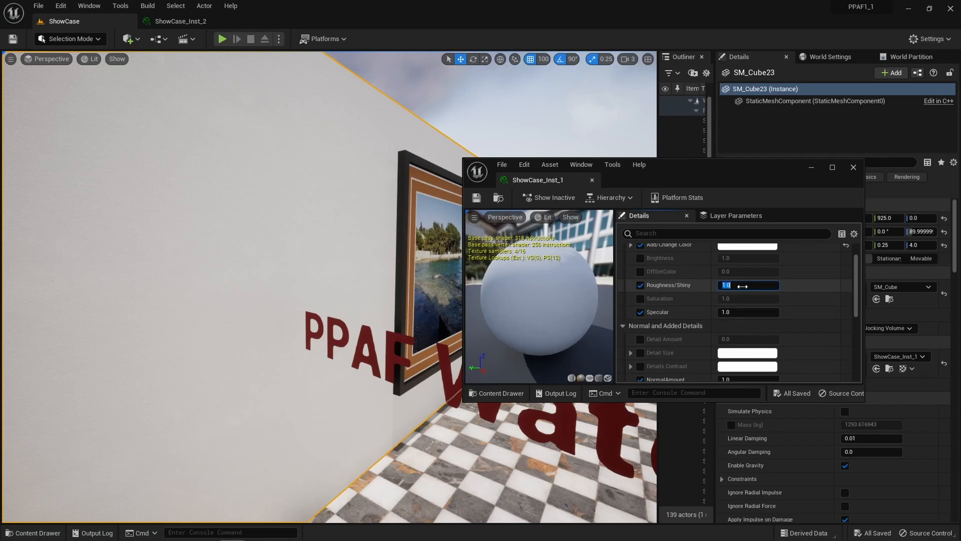
key("Return")
key("ctrl+s")
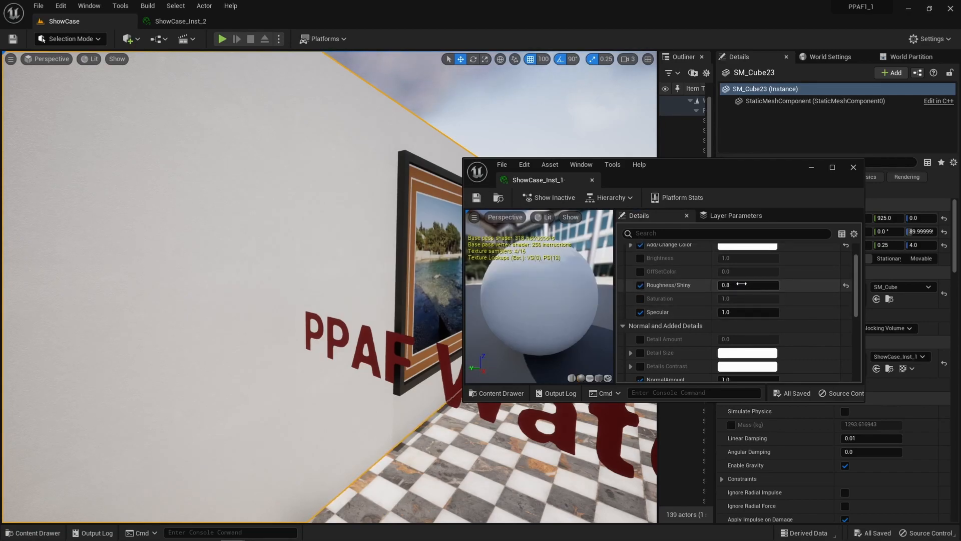
type("0.2")
key("Return")
right_click_drag(329, 286, 370, 284)
Set the wall material's Roughness/Shiny to 1, save it and dock its editor back into the main window.
type("1")
key("Return")
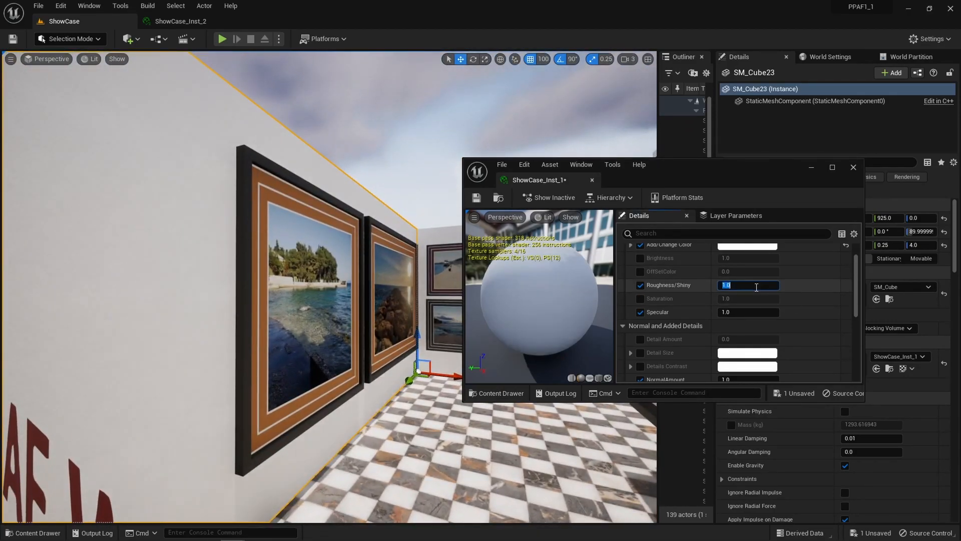
left_click(476, 200)
left_click_drag(530, 180, 293, 23)
left_click(93, 20)
Select the orange and black framed portrait and open its Frames_Material_Inst_Yellow material in a floating window over the level.
right_click_drag(275, 375, 240, 267)
left_click(240, 267)
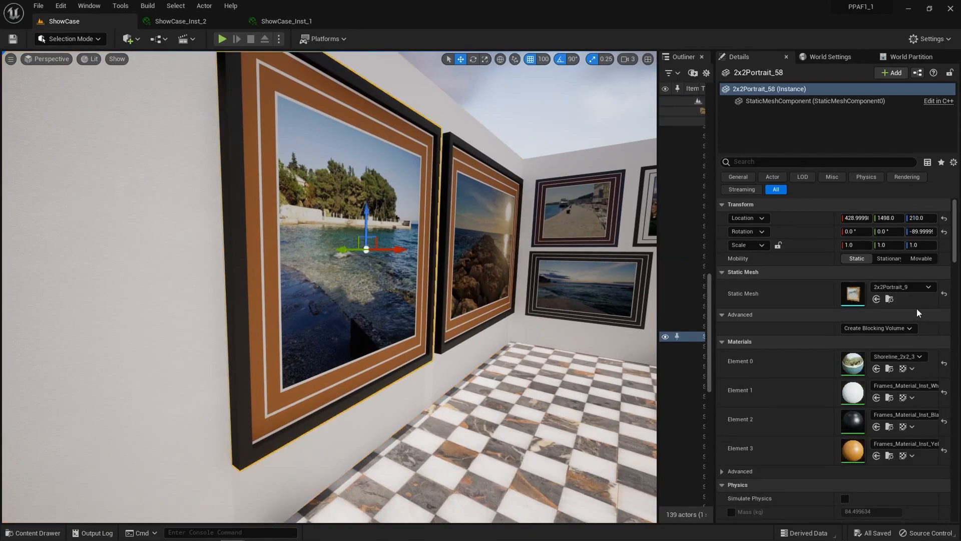
left_click(888, 455)
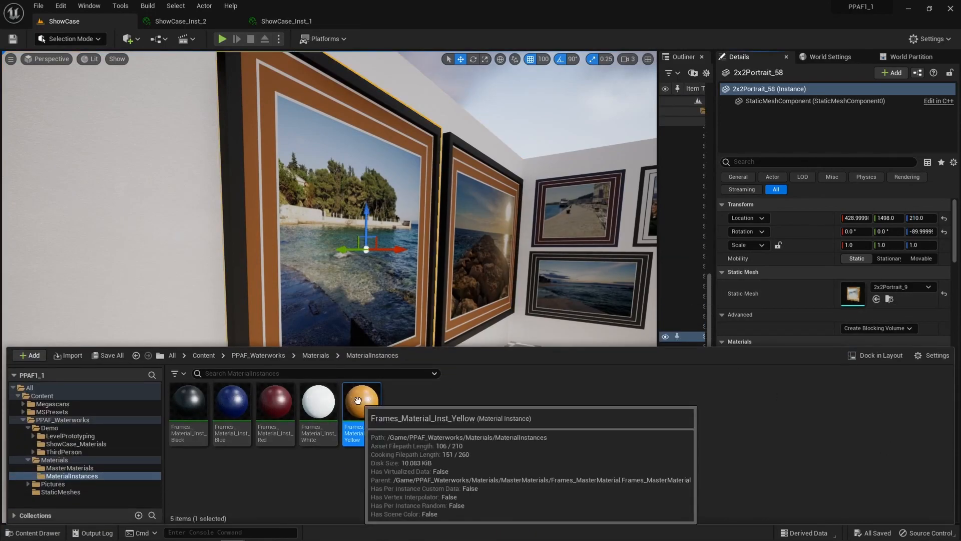
double_click(363, 418)
left_click_drag(416, 22, 502, 114)
left_click(90, 16)
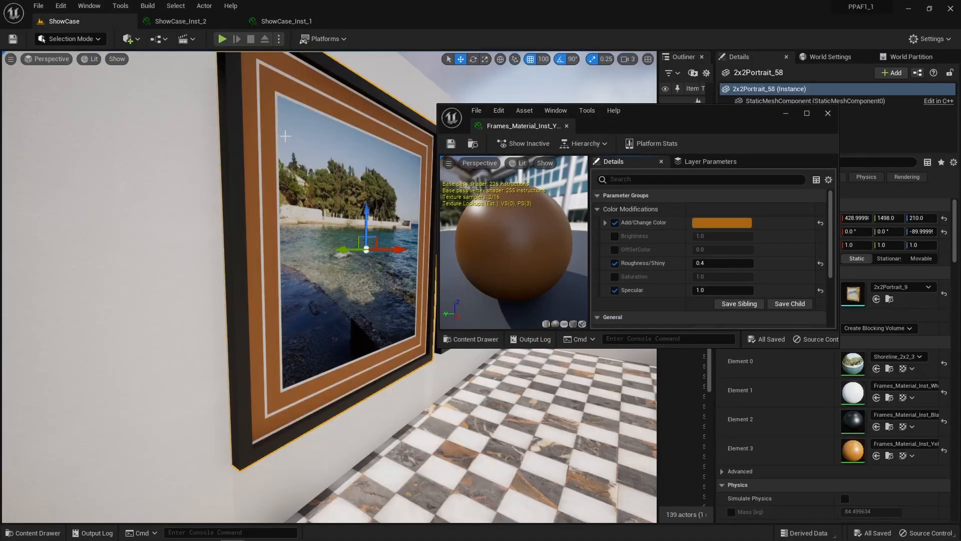
Try an OffSetColor of -0.104 on the yellow frame material, then reset and disable that parameter.
left_click(614, 276)
left_click(615, 277)
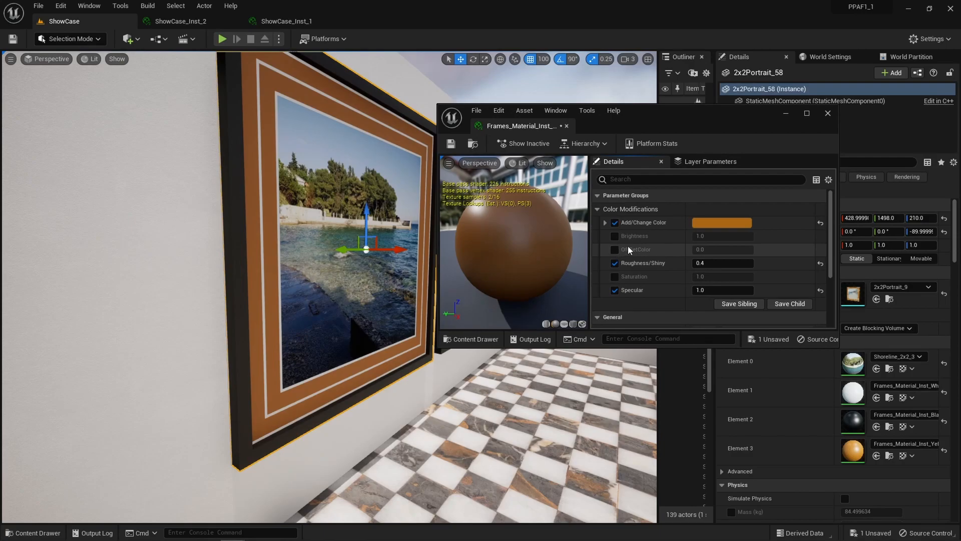
left_click(614, 248)
mouse_move(717, 251)
left_mouse_down()
mouse_move(746, 250)
mouse_move(722, 250)
left_mouse_up()
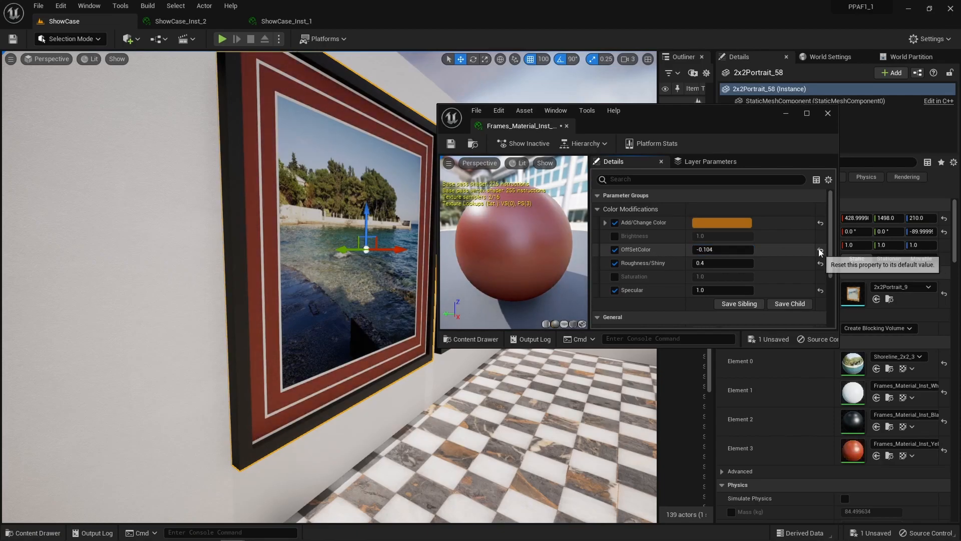
left_click(820, 250)
left_click(616, 249)
Try a different Brightness on the yellow frame material, reset it, and save and close the material.
left_click(615, 235)
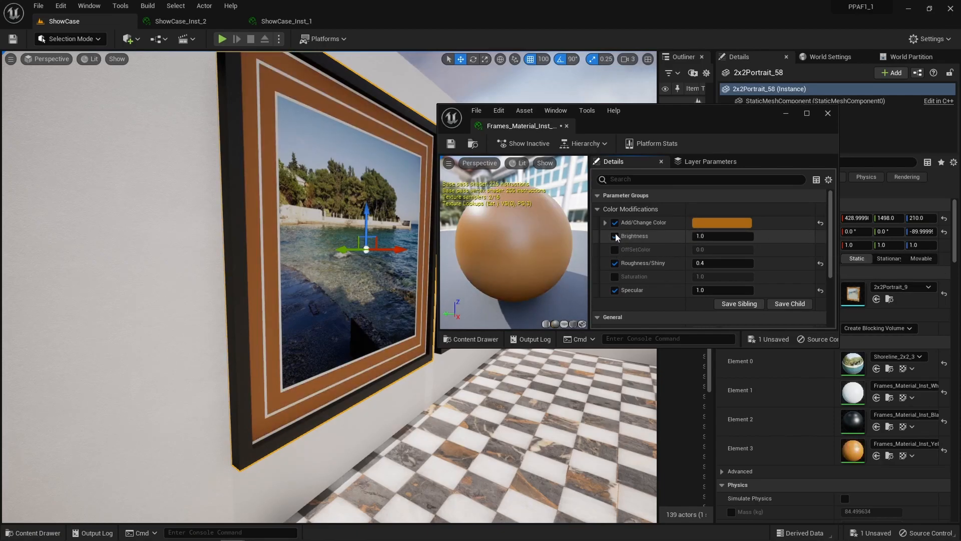
left_click_drag(721, 236, 791, 240)
left_click(820, 236)
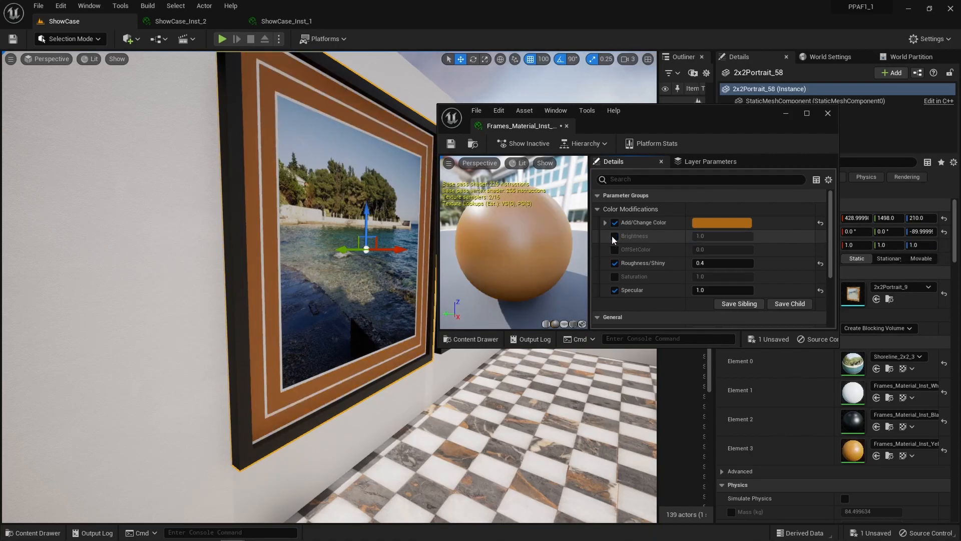
left_click(450, 144)
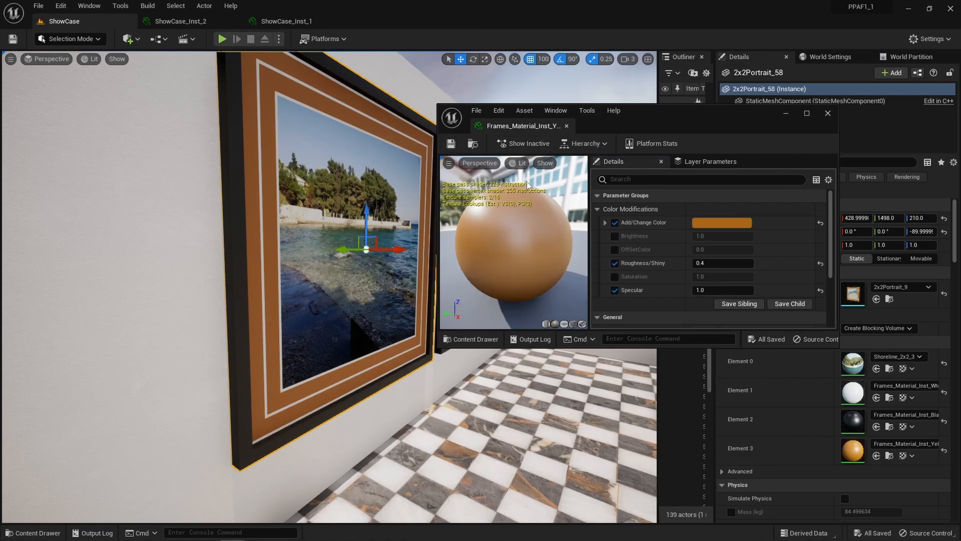
left_click(828, 114)
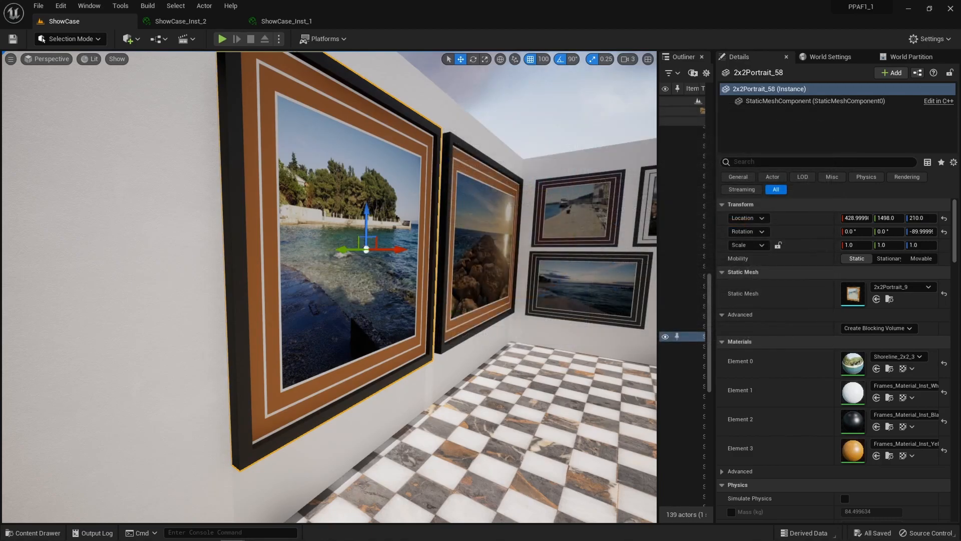
Duplicate Frames_Material_Inst_Yellow in the MaterialInstances folder and name the copy Frames_Material_Inst_Green.
left_click(35, 532)
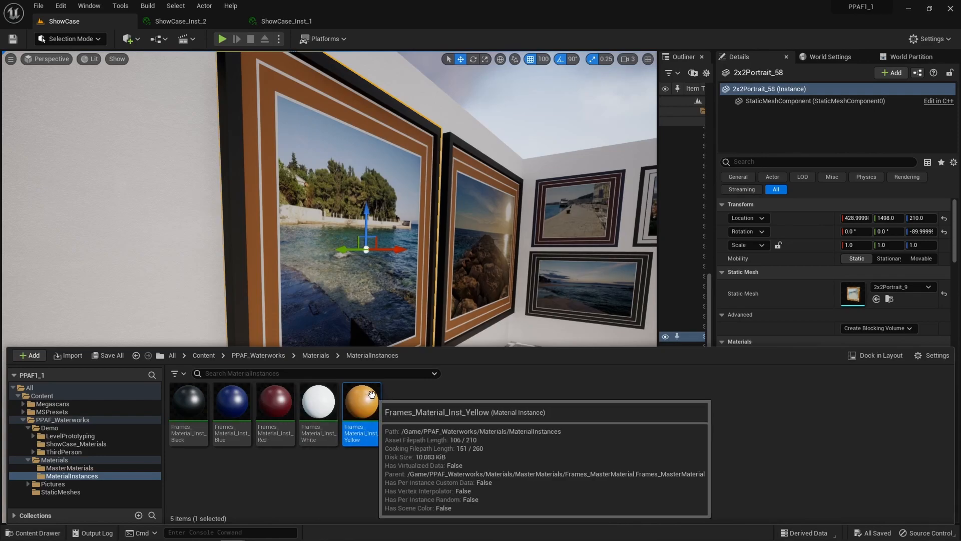
key("ctrl+d")
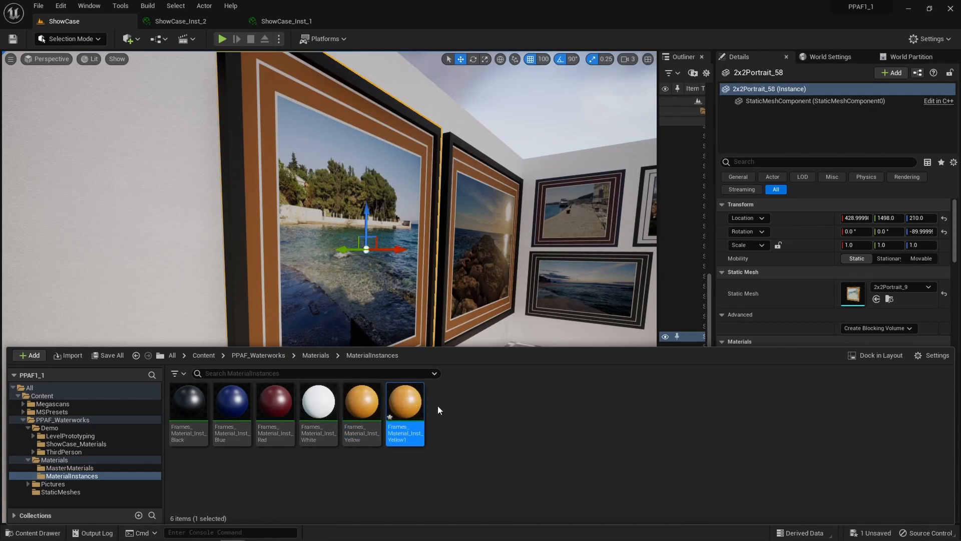
key("F2")
key("Right")
key("BackSpace")
key("BackSpace")
key("BackSpace")
key("BackSpace")
key("BackSpace")
key("BackSpace")
key("BackSpace")
type("gREEN")
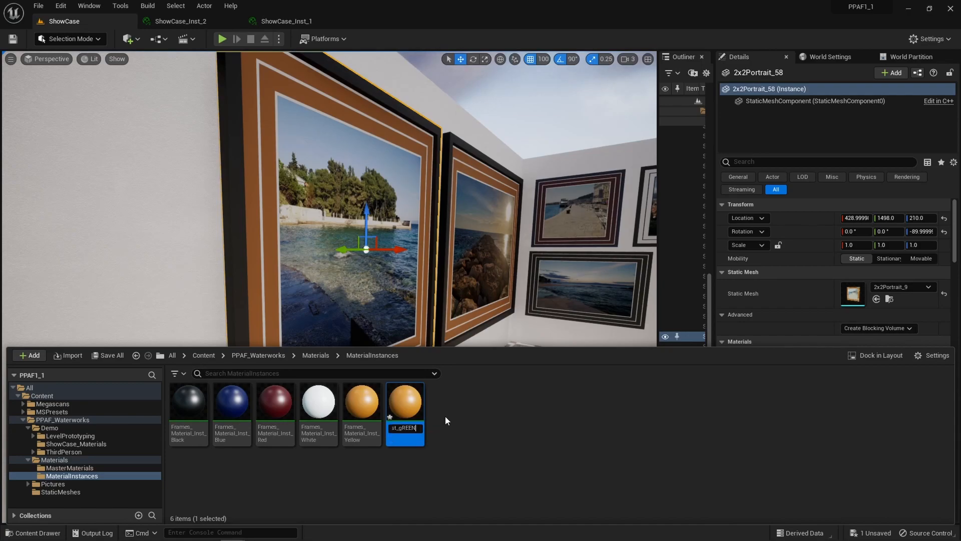
key("Return")
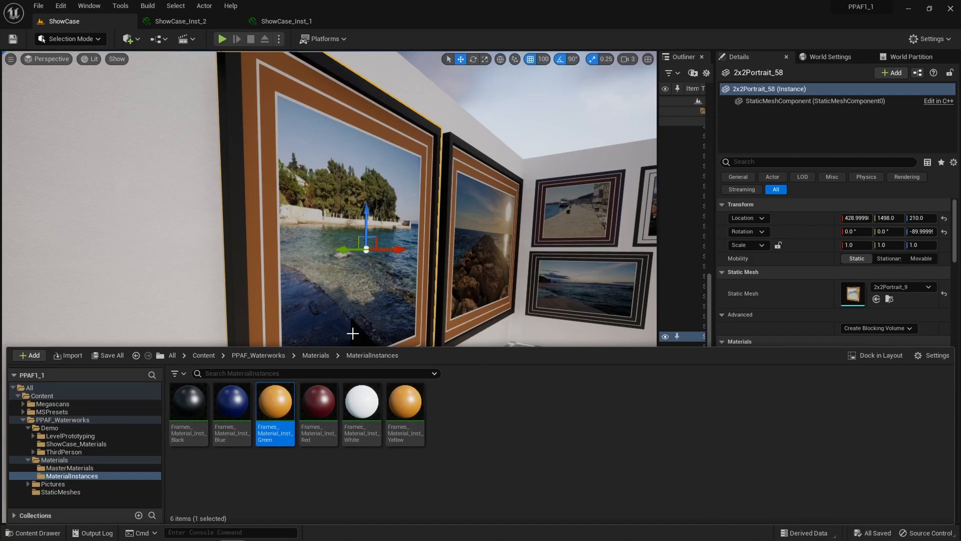
Select the white-framed portrait with the checkered border beside the decal wall and view it with its neighbouring portraits.
right_click_drag(459, 258, 643, 255)
right_click_drag(329, 286, 586, 268)
key("w")
mouse_move(329, 287)
right_mouse_down()
mouse_move(501, 286)
mouse_move(440, 286)
mouse_move(463, 293)
mouse_move(300, 313)
mouse_move(401, 313)
mouse_move(235, 315)
right_mouse_up()
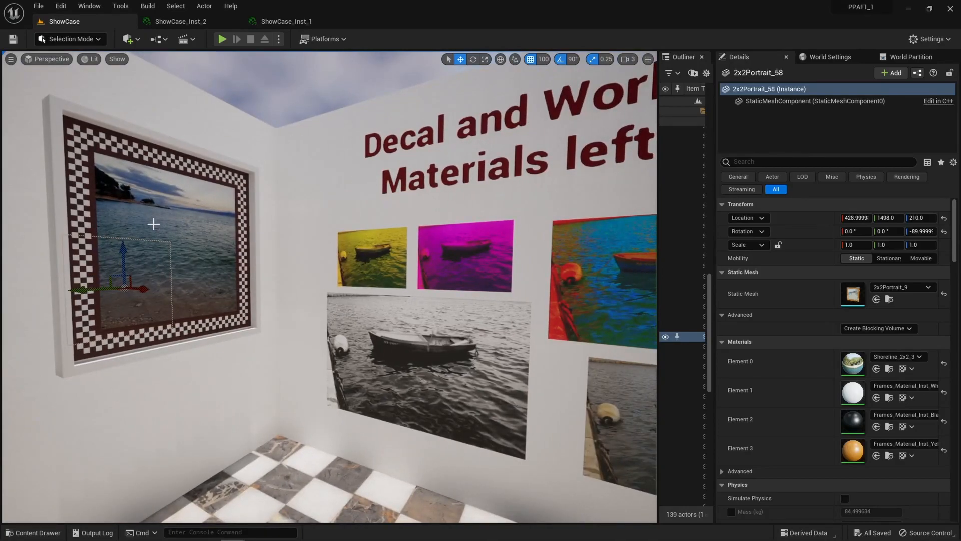
left_click(156, 224)
right_click_drag(156, 225, 540, 251)
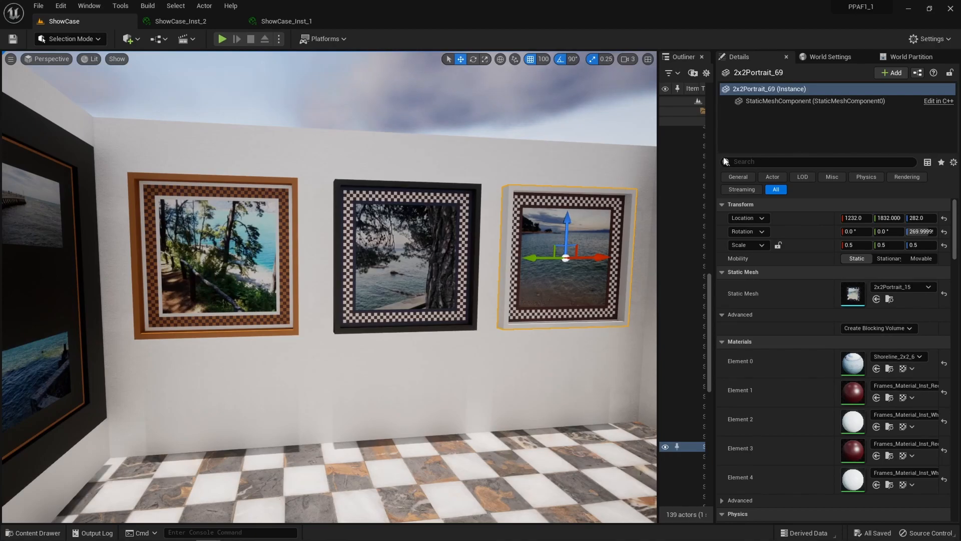
Examine the layout of the whole gallery from above and from different angles.
key("s")
right_click_drag(553, 139, 496, 188)
key("s")
key("s")
key("s")
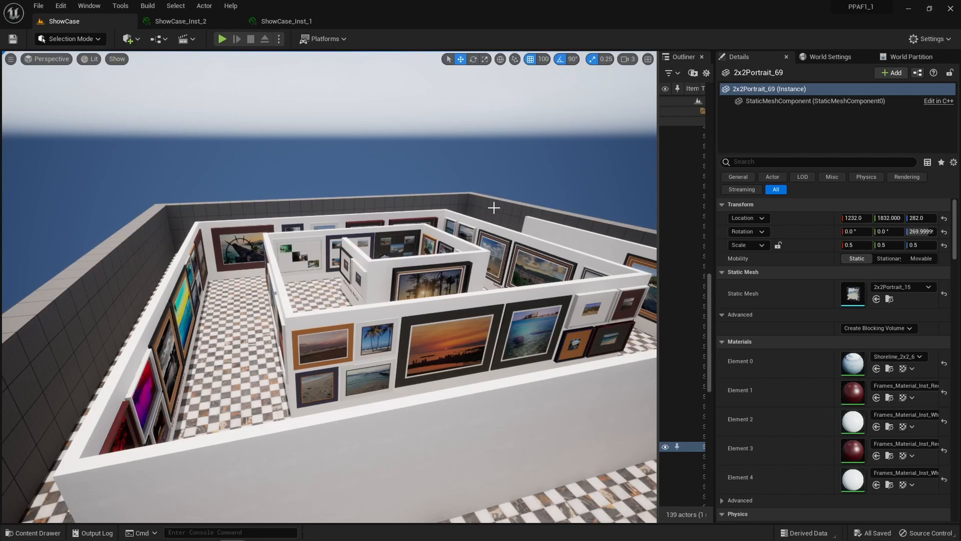
key("w")
right_click_drag(496, 208, 497, 207)
key("a")
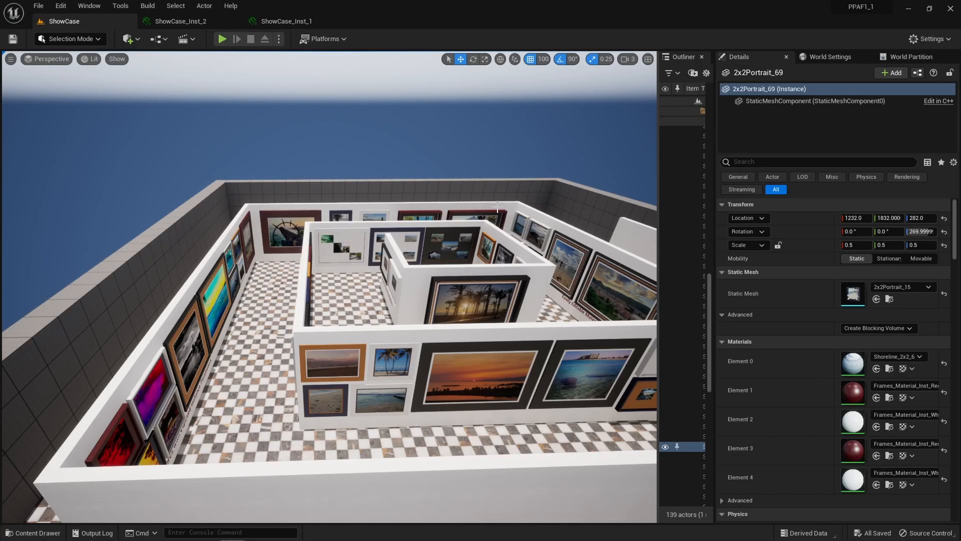
right_click_drag(427, 183, 433, 185)
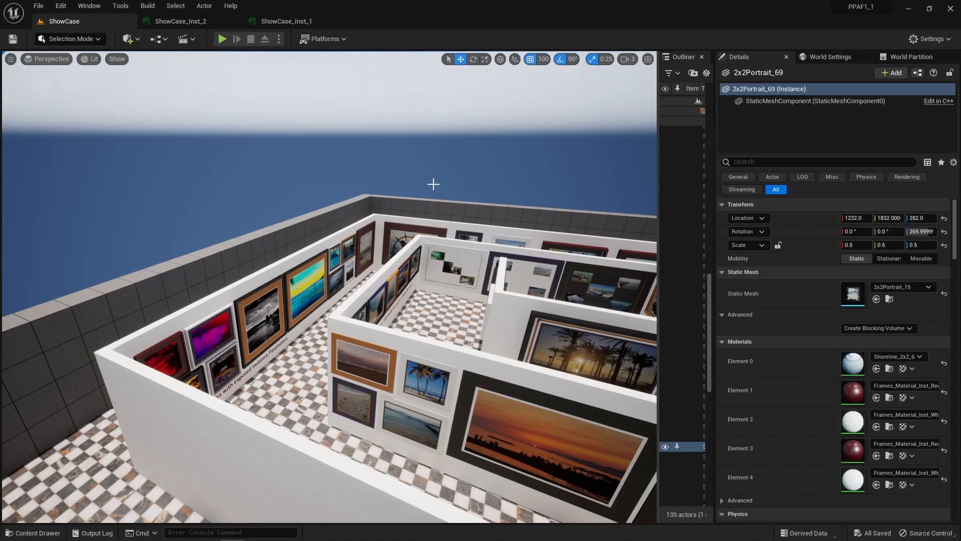
right_click_drag(430, 187, 430, 191)
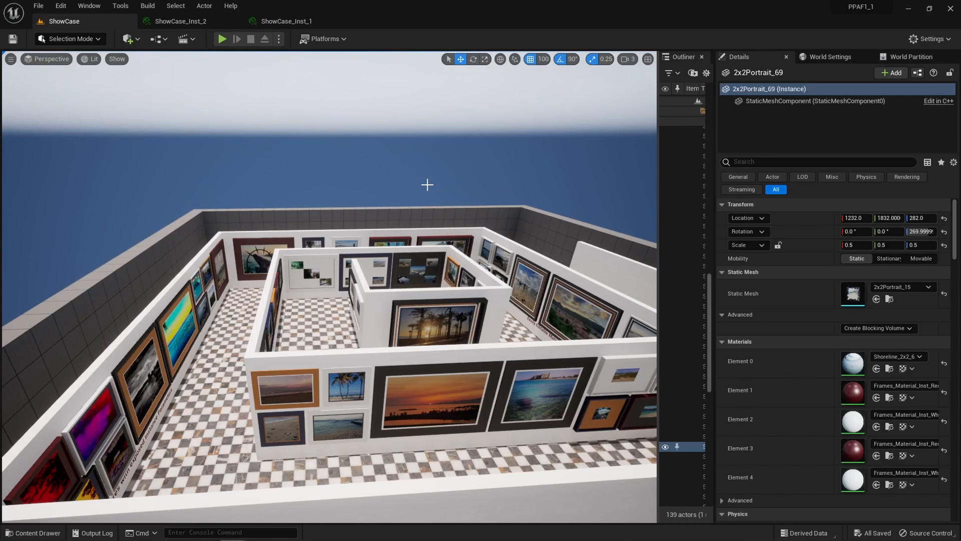
right_click_drag(377, 279, 376, 279)
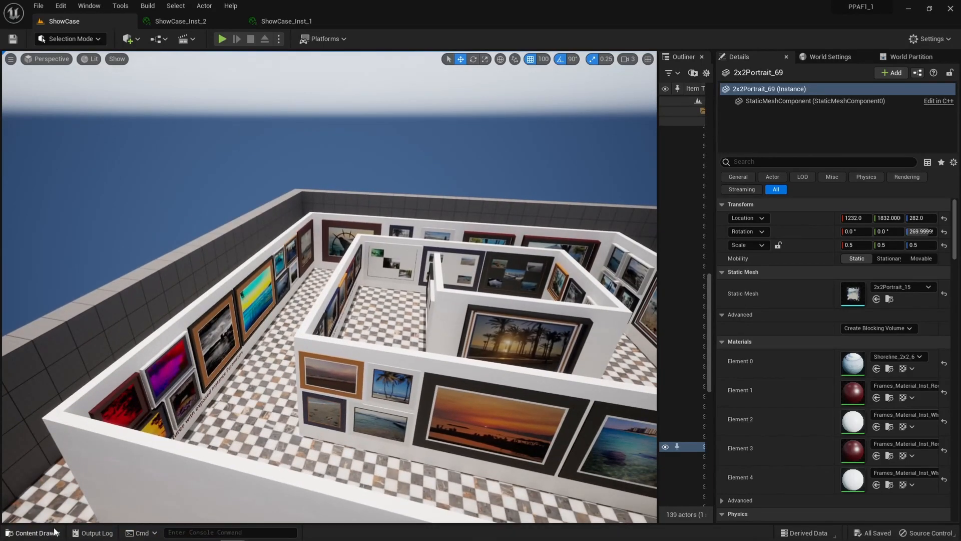
Collapse the Demo and Materials folders under PPAF_Waterworks and show the contents of its StaticMeshes folder.
left_click(33, 532)
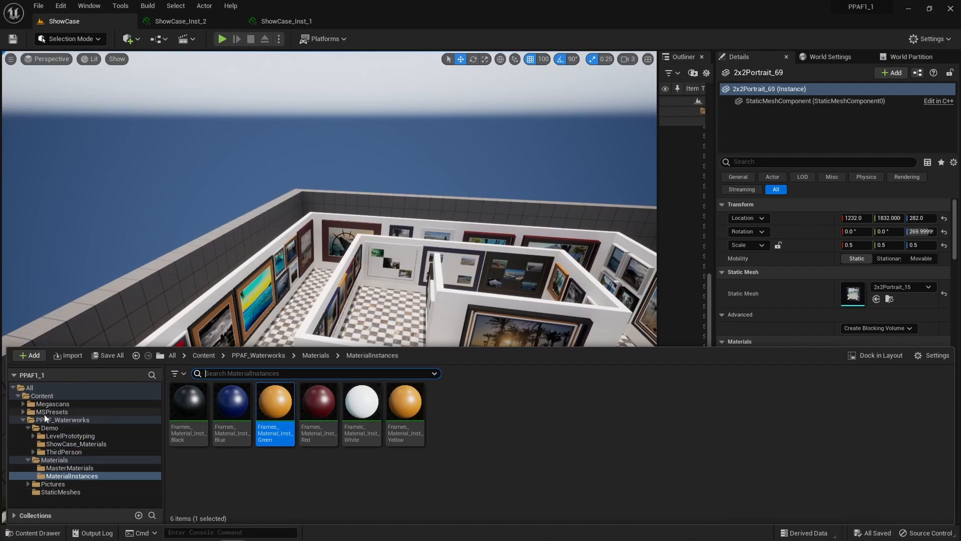
left_click(24, 421)
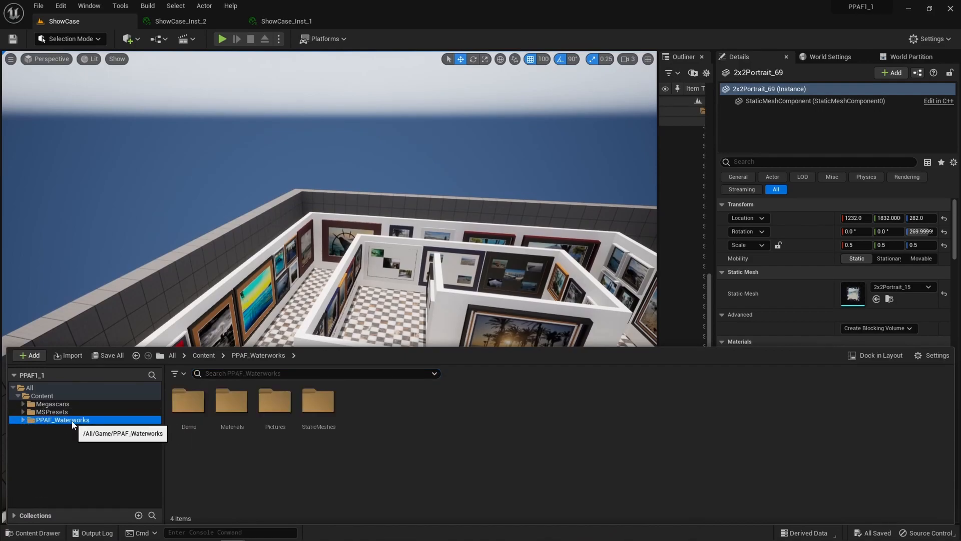
left_click(23, 420)
left_click(28, 428)
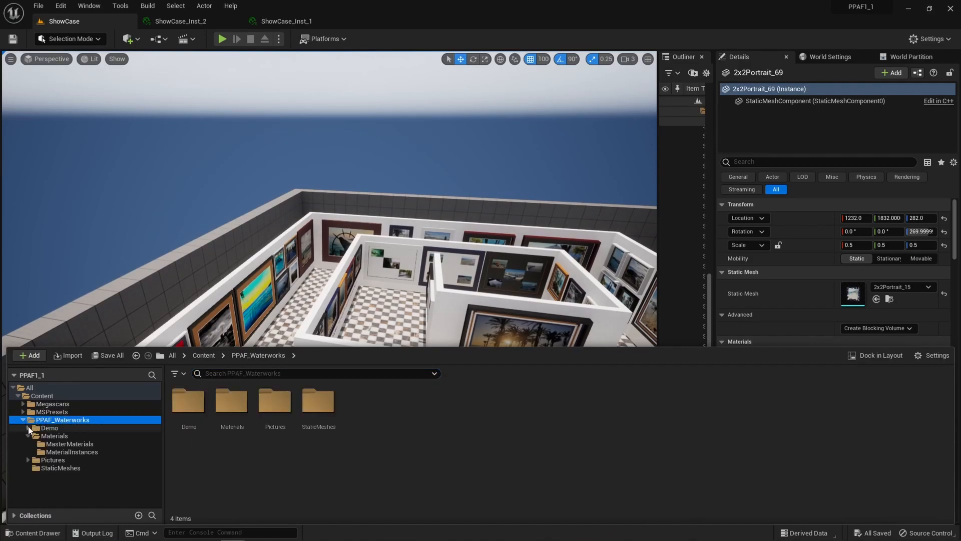
left_click(28, 435)
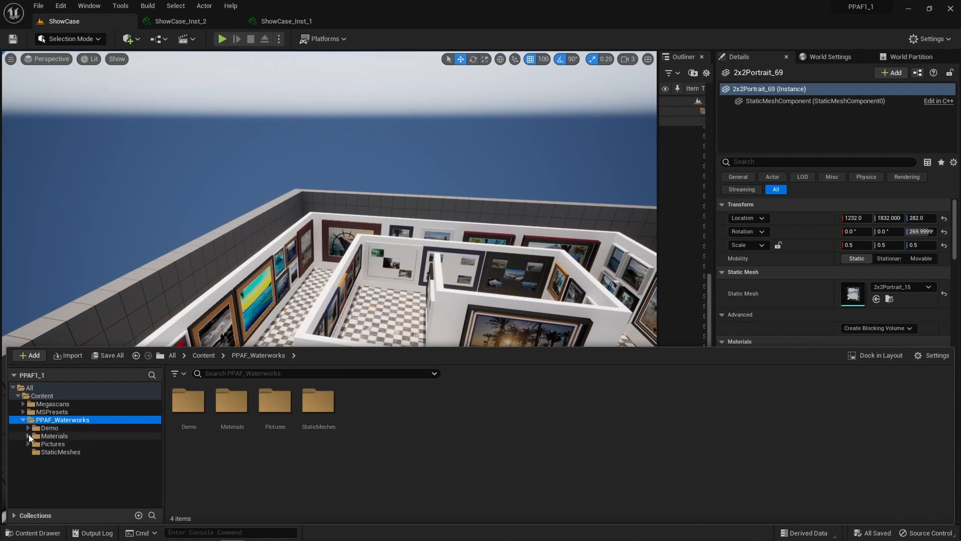
left_click(57, 452)
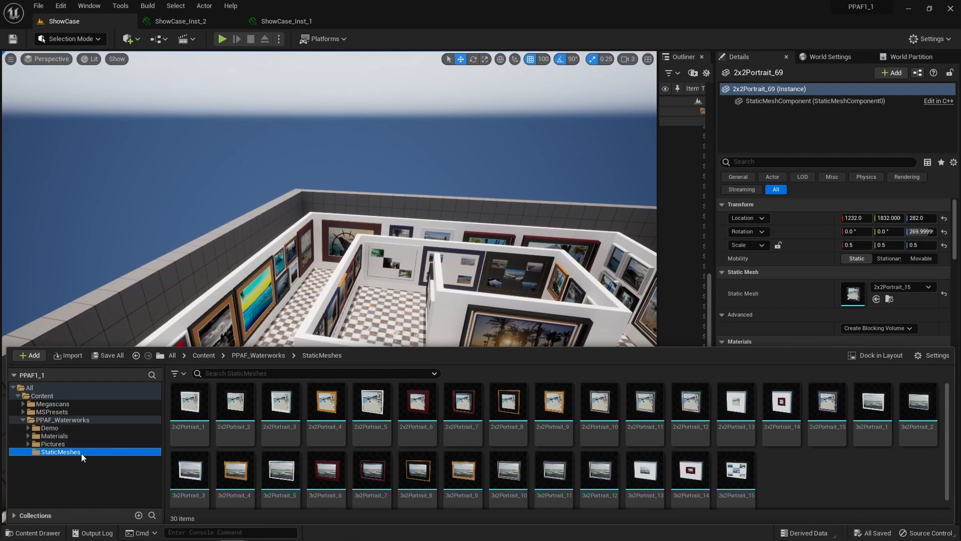
Enable Nanite for all portrait meshes from 2x2Portrait_1 through 3x2Portrait_15.
left_click(190, 403)
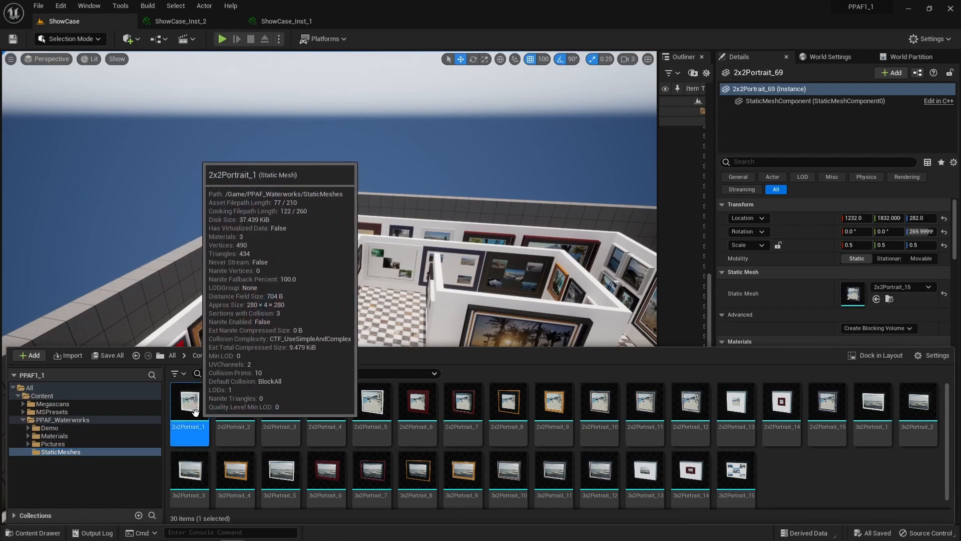
mouse_move(202, 410)
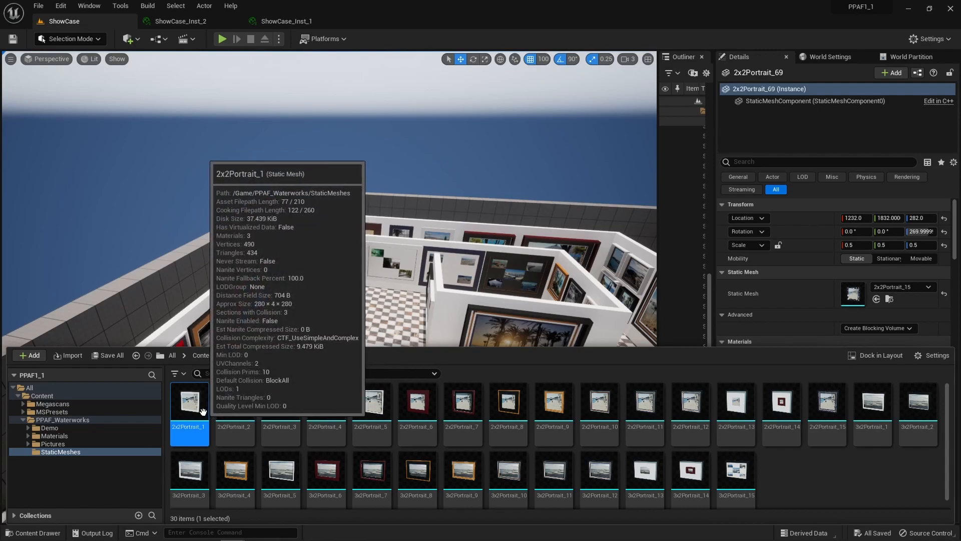
left_click(734, 473, "shift")
right_click(612, 428)
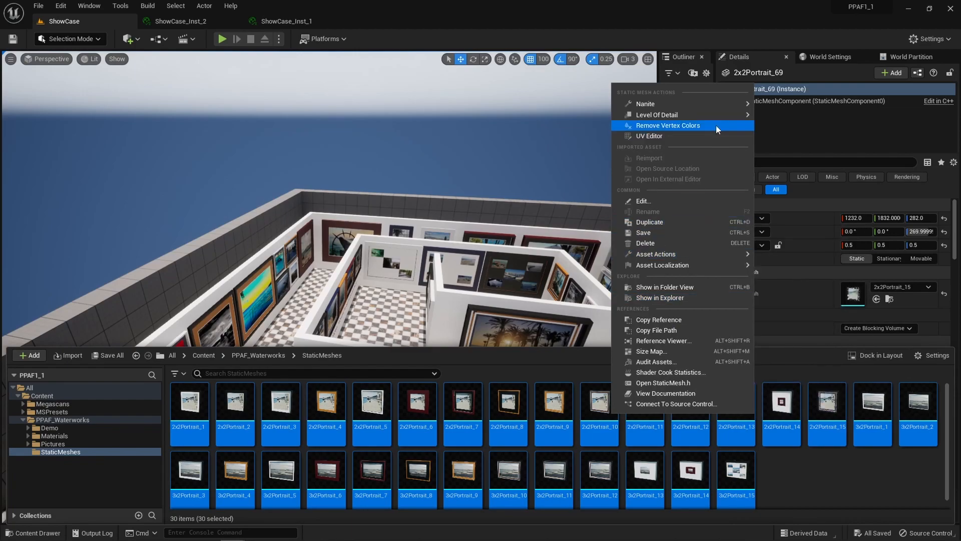
mouse_move(708, 103)
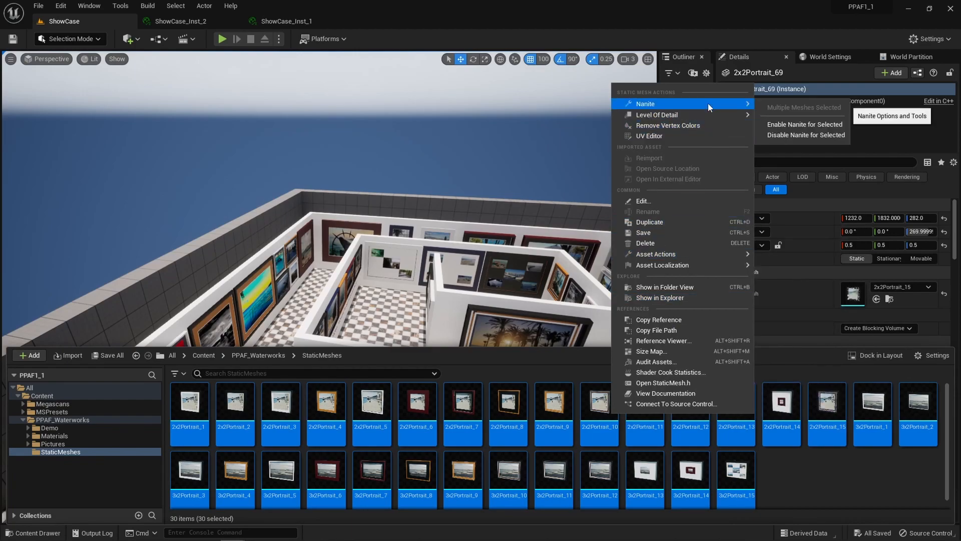
left_click(797, 125)
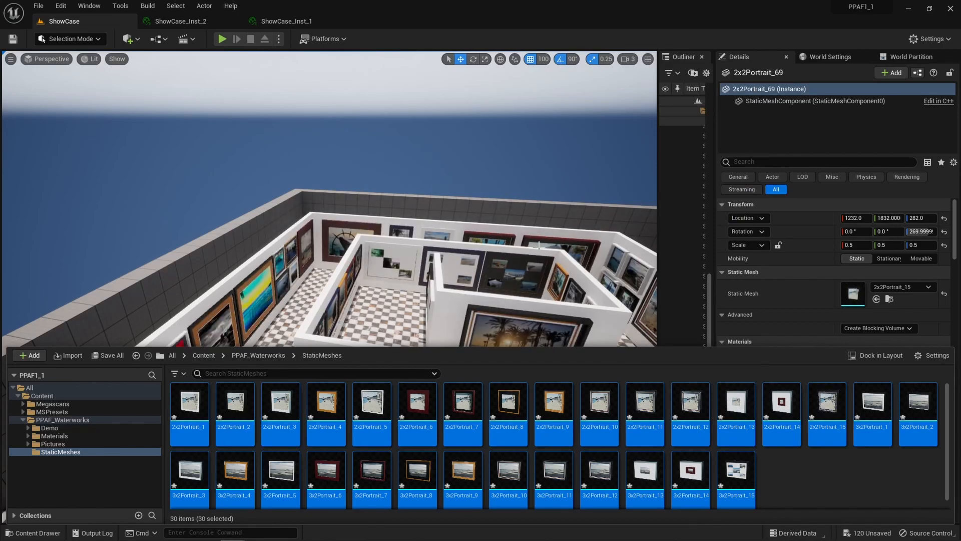
Check the gallery portraits in the Nanite Triangles visualization and return the viewport to Lit mode.
right_click_drag(456, 215, 510, 223)
left_click(93, 60)
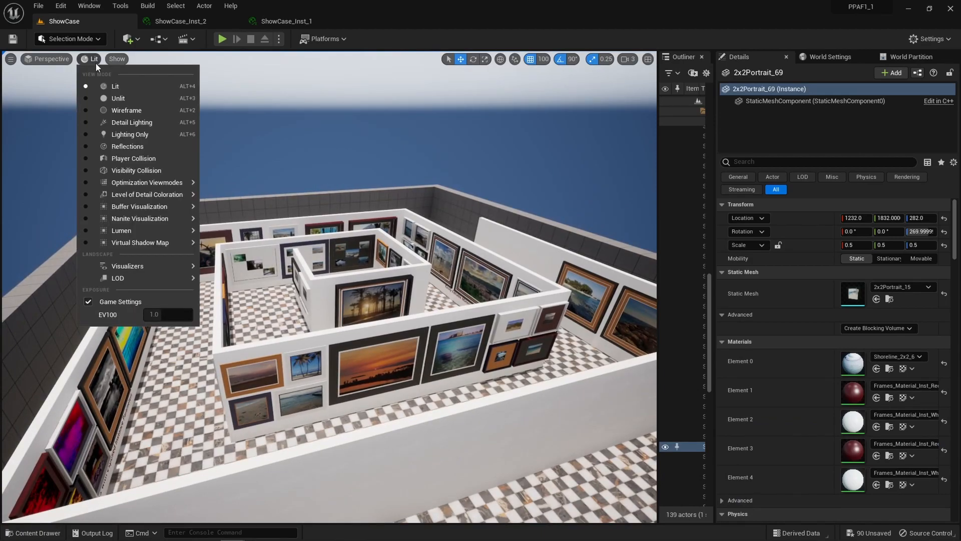
mouse_move(172, 221)
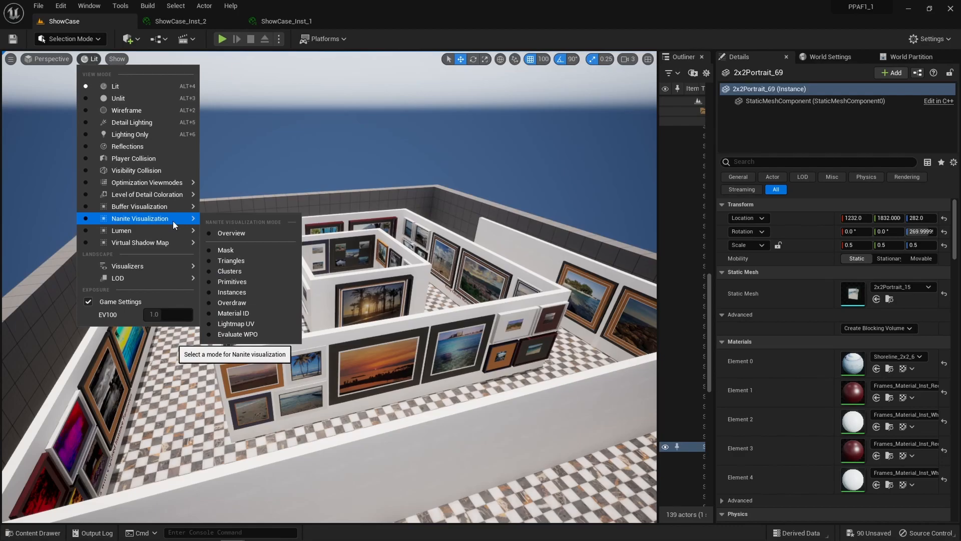
left_click(251, 260)
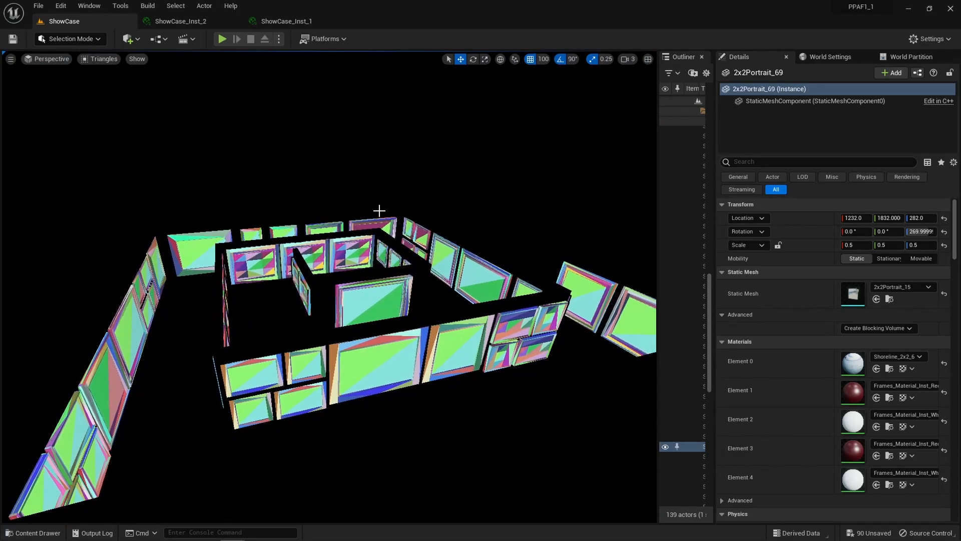
left_click(111, 59)
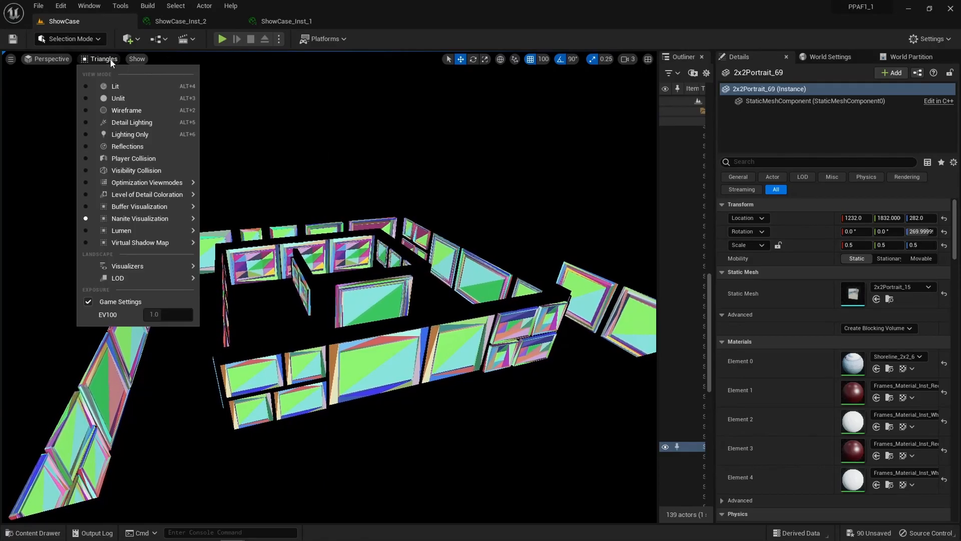
left_click(115, 85)
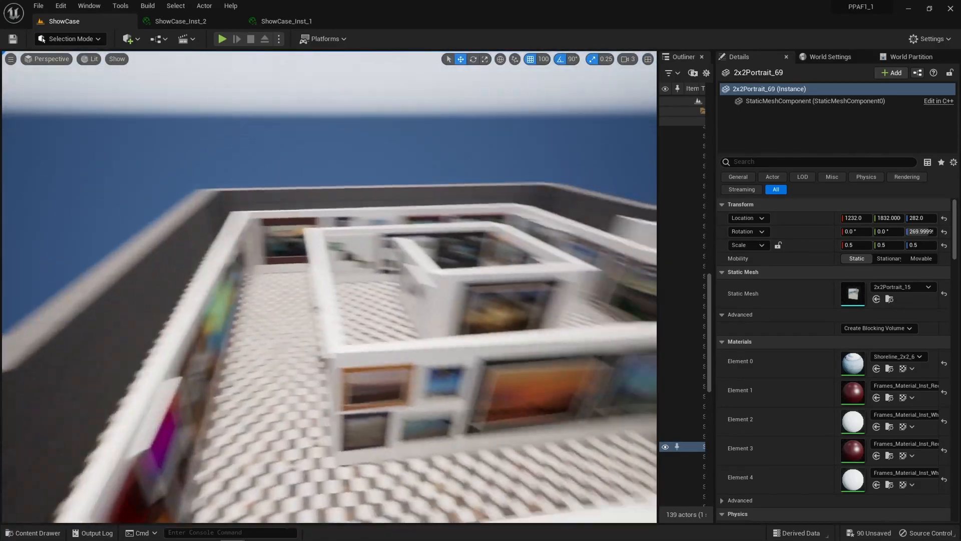
Browse the Demo and Materials folders of PPAF_Waterworks and show the contents of the Textures folder under Pictures.
right_click_drag(328, 287, 434, 254)
right_click_drag(46, 504, 78, 496)
key("a")
left_click(49, 529)
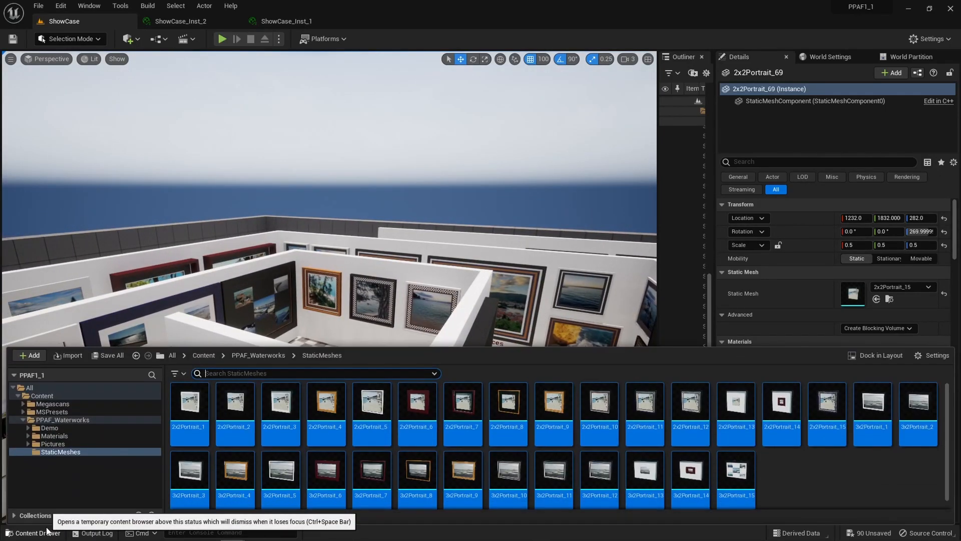
left_click(71, 427)
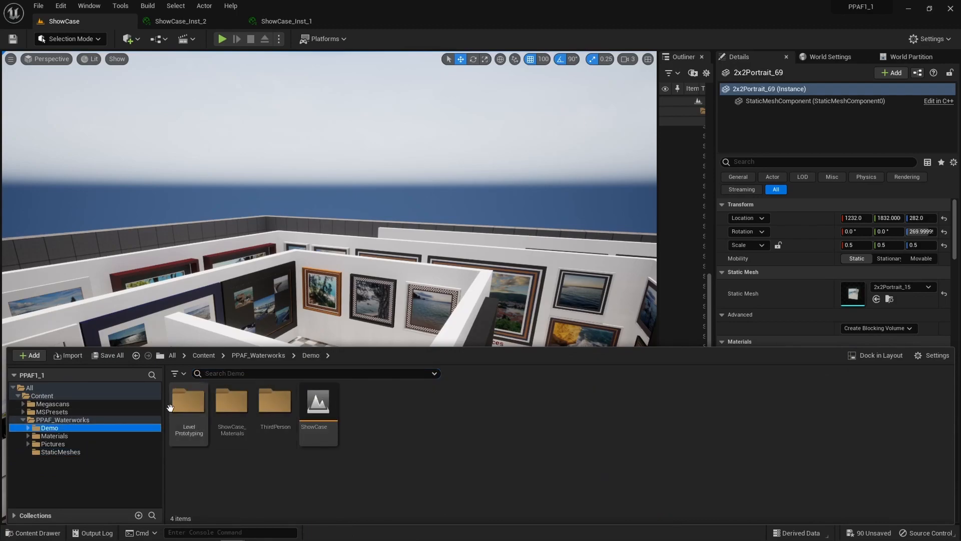
left_click(71, 436)
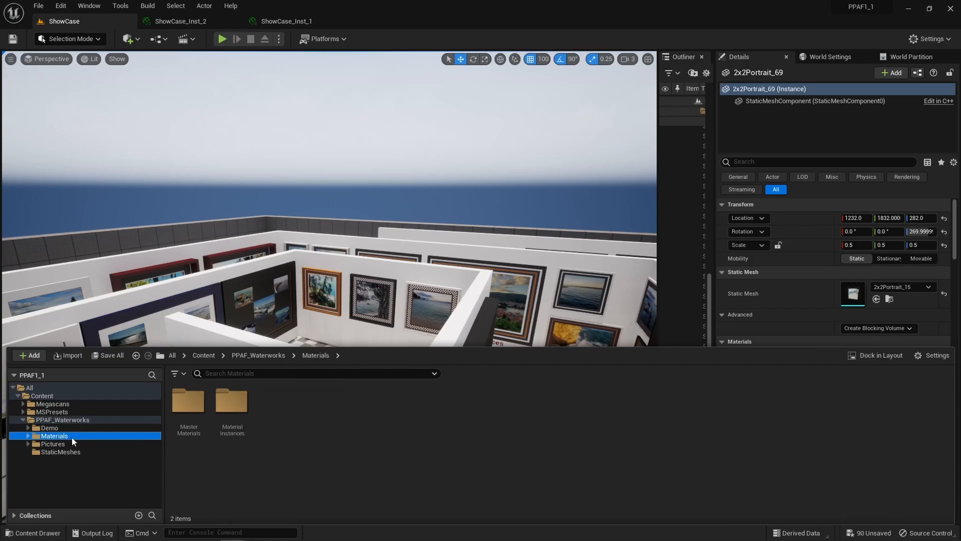
left_click(59, 444)
double_click(221, 419)
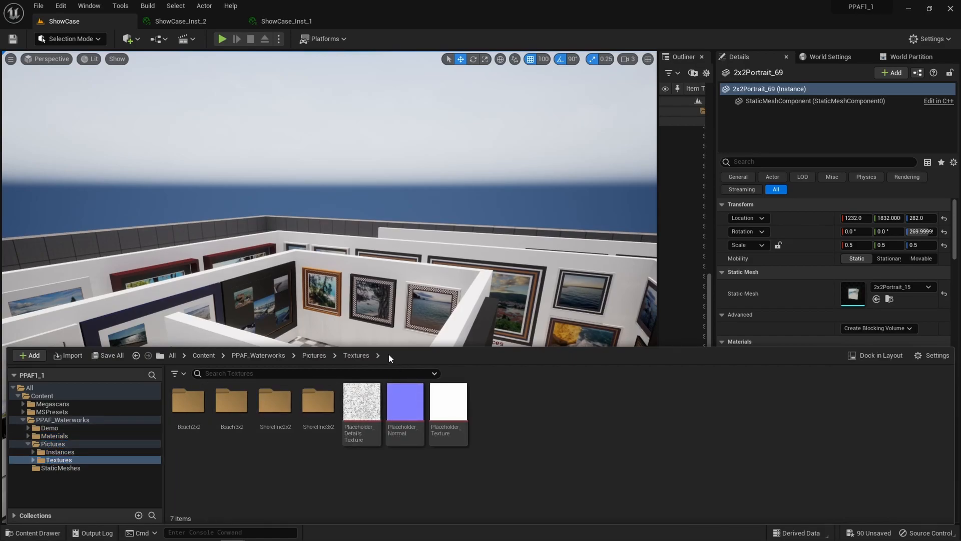
Enlarge the content browser area and look through the Beach3x2, Beach2x2, Shoreline2x2 and Shoreline3x2 texture folders.
left_click_drag(373, 347, 374, 235)
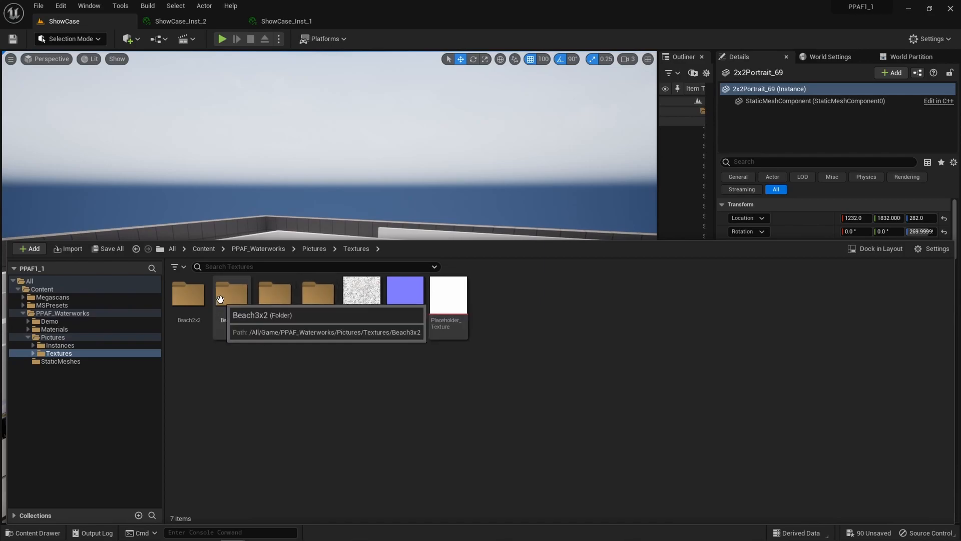
double_click(245, 299)
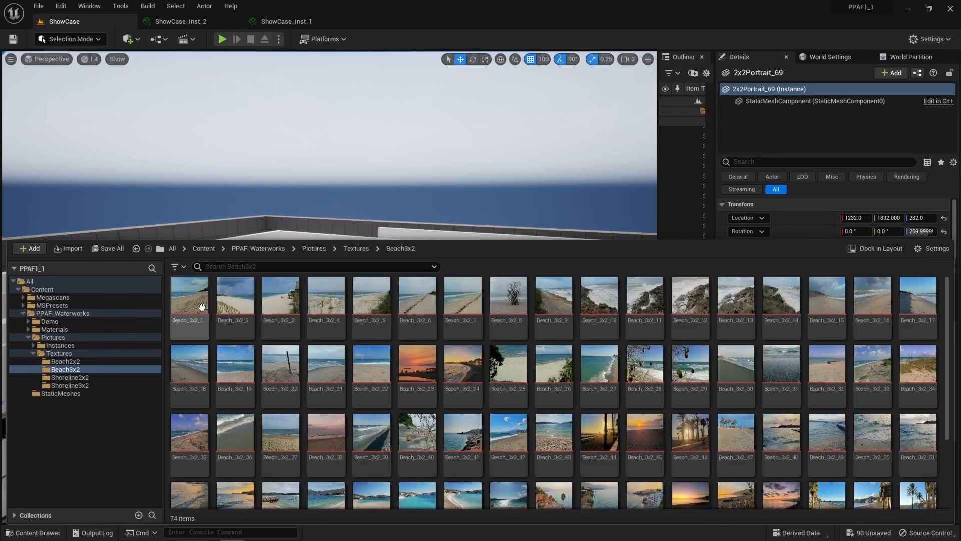
left_click(67, 361)
left_click(75, 370)
scroll(493, 325, "down", 4)
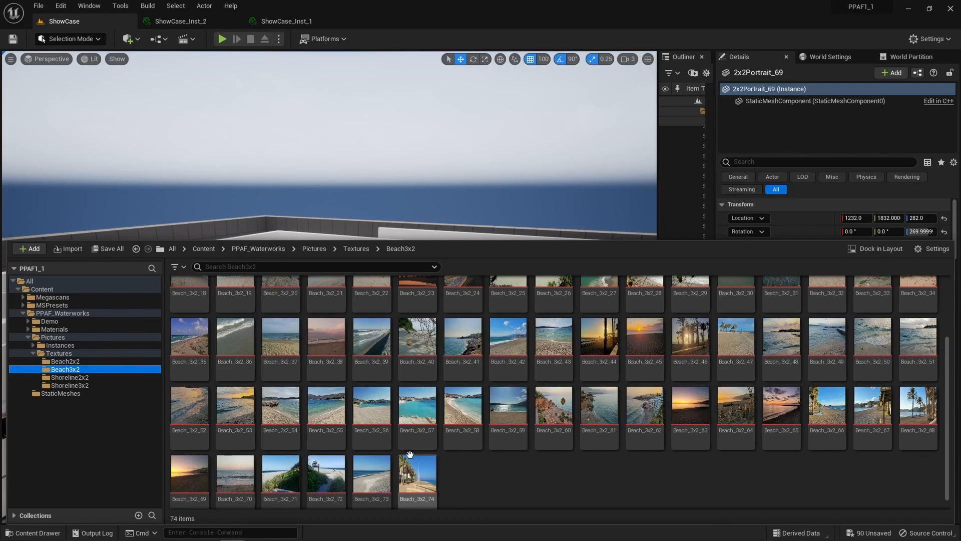
scroll(520, 389, "up", 3)
left_click(88, 377)
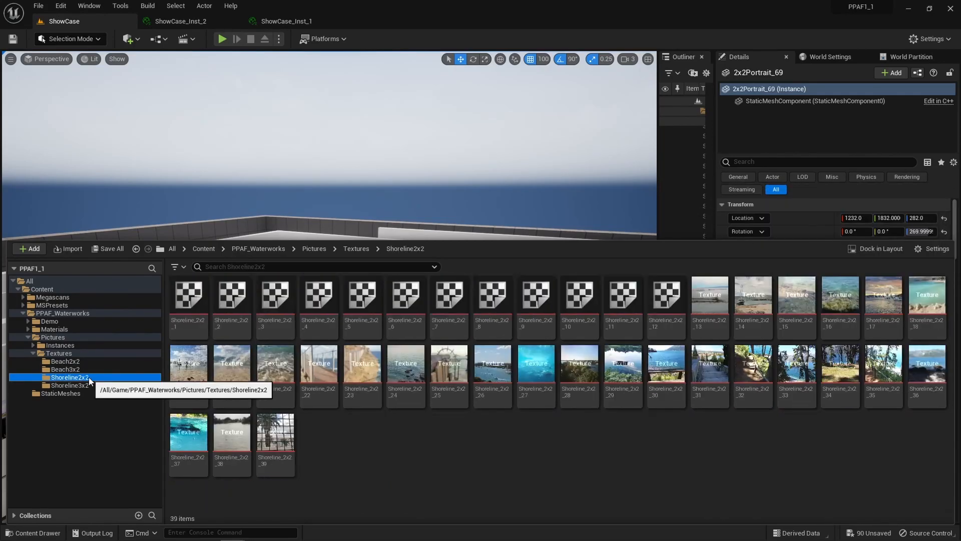
left_click(75, 385)
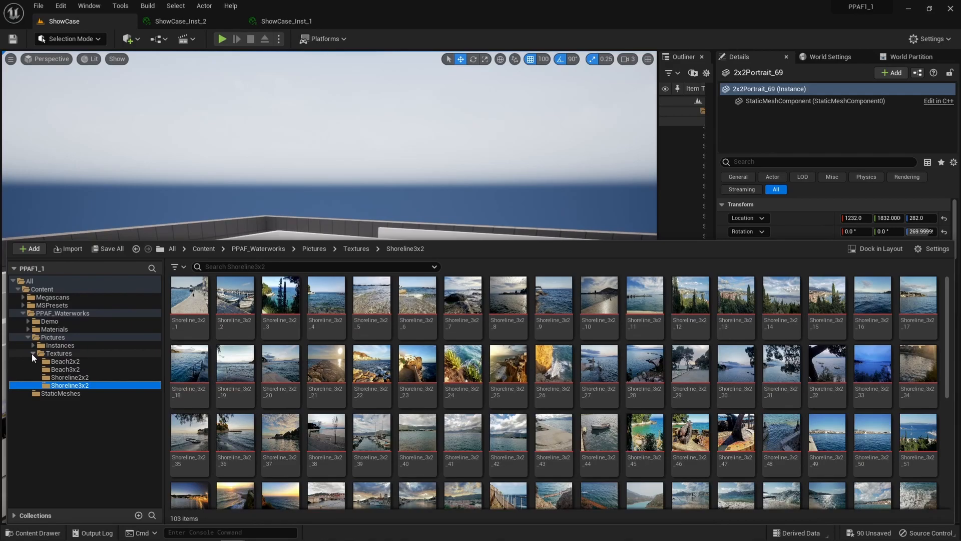
Show the contents of the Instances folder under Pictures and examine the blue-framed portrait on the gallery wall up close.
left_click(31, 353)
left_click(60, 345)
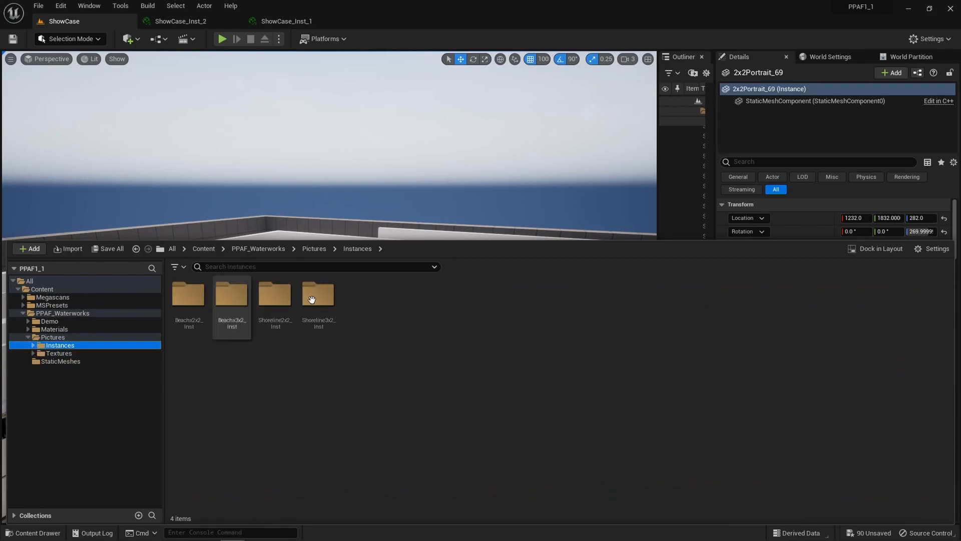
mouse_move(356, 204)
right_mouse_down()
mouse_move(355, 245)
mouse_move(356, 221)
mouse_move(396, 223)
mouse_move(396, 205)
mouse_move(445, 220)
mouse_move(190, 221)
mouse_move(183, 230)
mouse_move(90, 212)
right_mouse_up()
key("w")
key("w")
key("w")
key("w")
right_click_drag(321, 257, 340, 257)
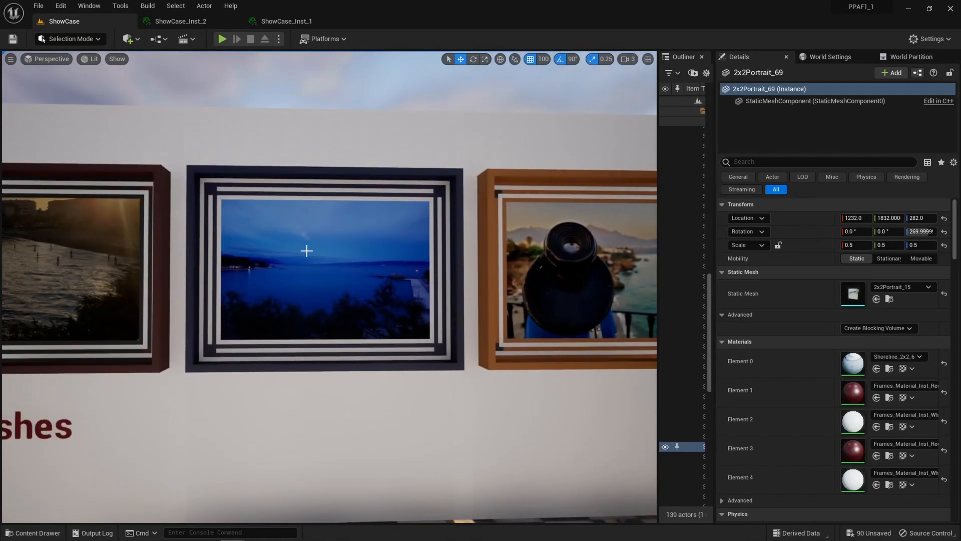
Look through all the picture textures in the Shoreline3x2 folder under Pictures/Textures.
left_click(32, 532)
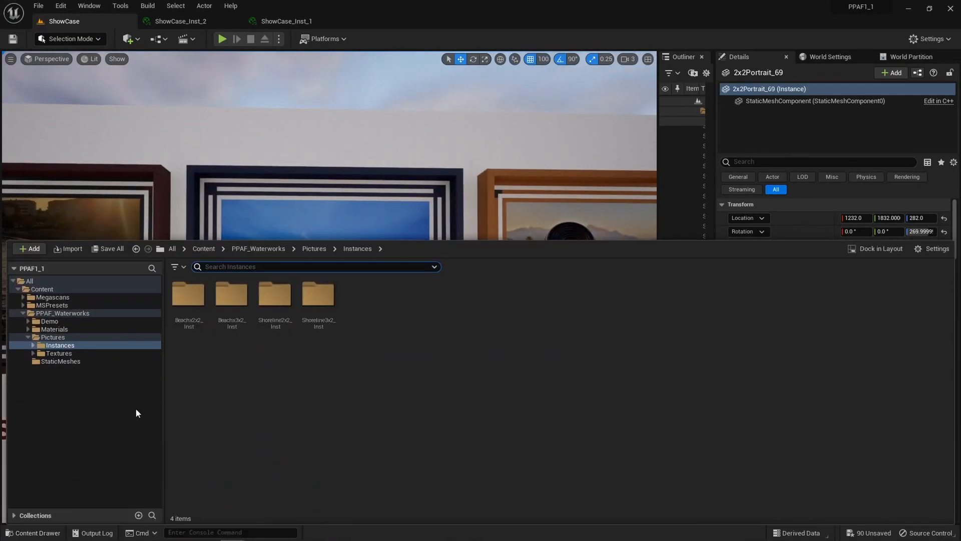
left_click(53, 354)
left_click(325, 311)
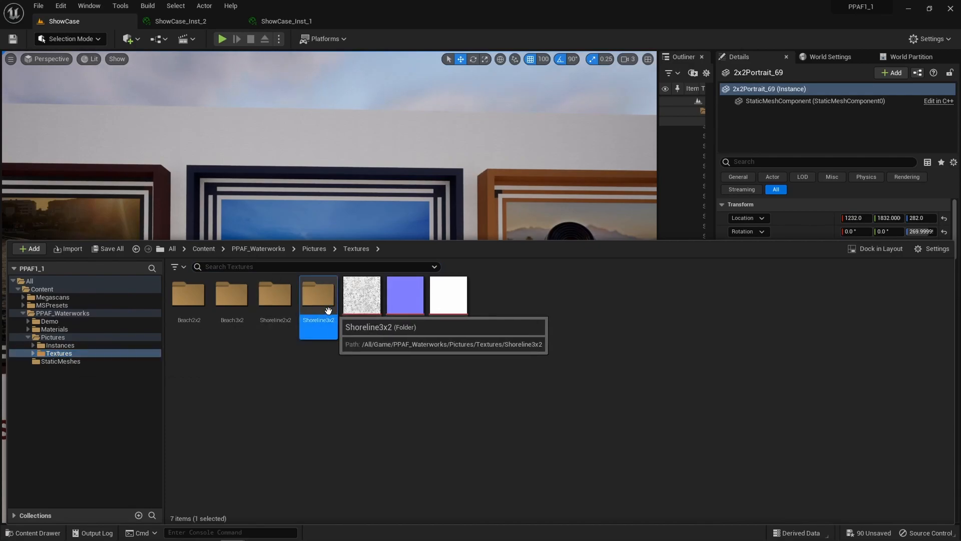
double_click(325, 310)
scroll(434, 426, "down", 5)
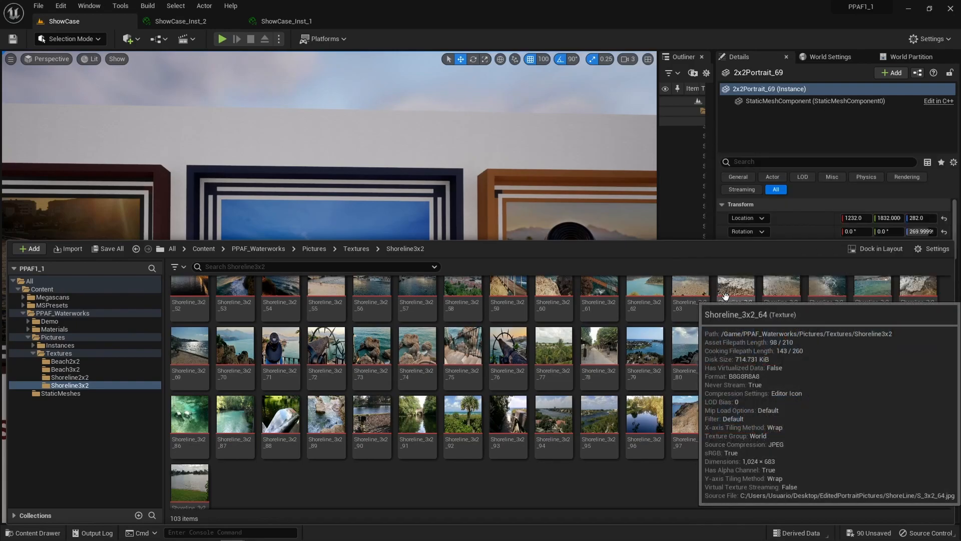
scroll(421, 339, "up", 1)
scroll(421, 339, "up", 4)
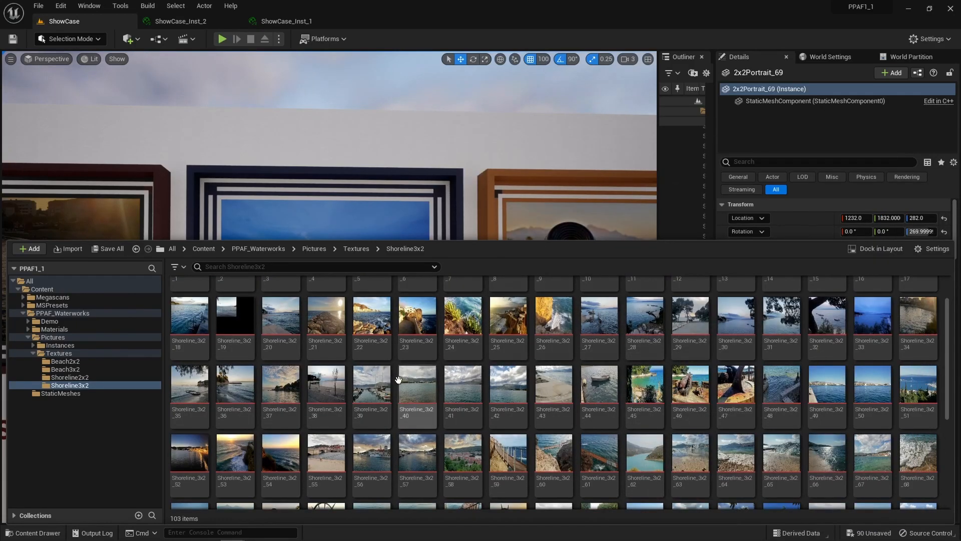
scroll(696, 354, "up", 1)
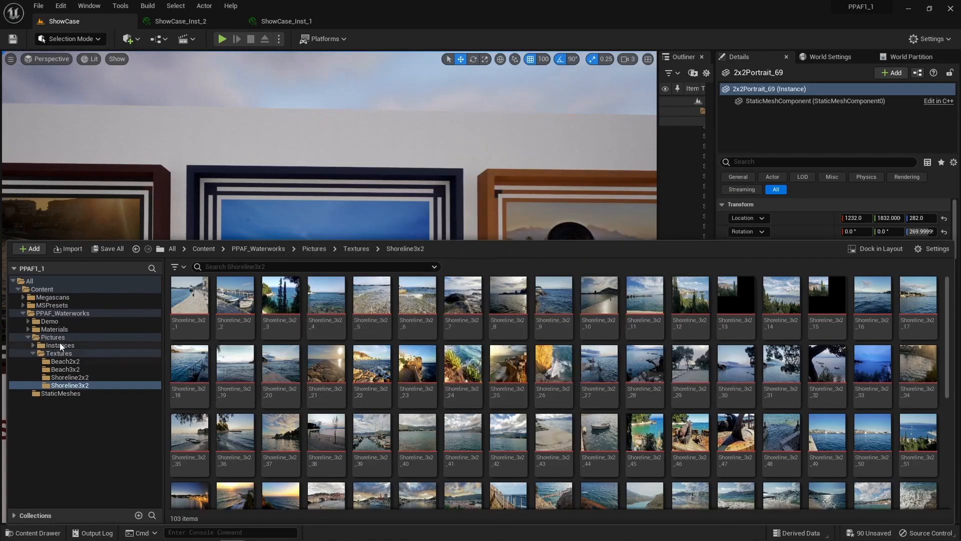
Try the Shoreline_3x2_24 material instance from Shoreline3x2_Inst on the blue-framed portrait's picture and undo the change.
left_click(32, 345)
left_click(106, 377)
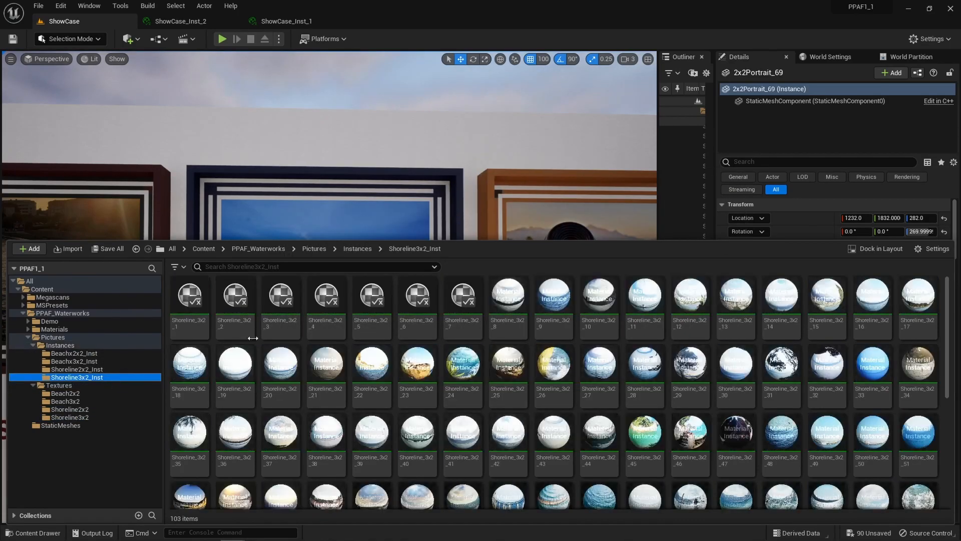
left_click(463, 365)
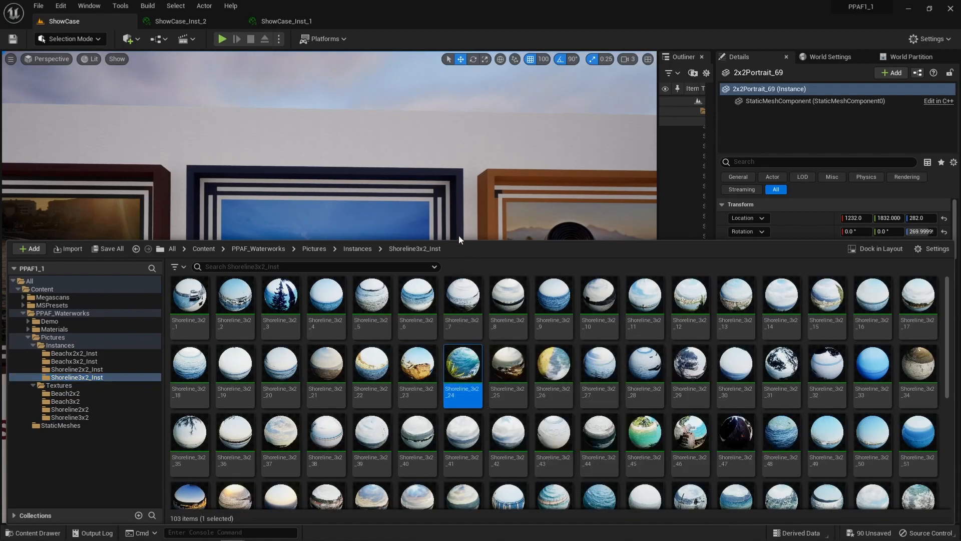
left_click_drag(458, 235, 461, 345)
left_click_drag(461, 458, 316, 262)
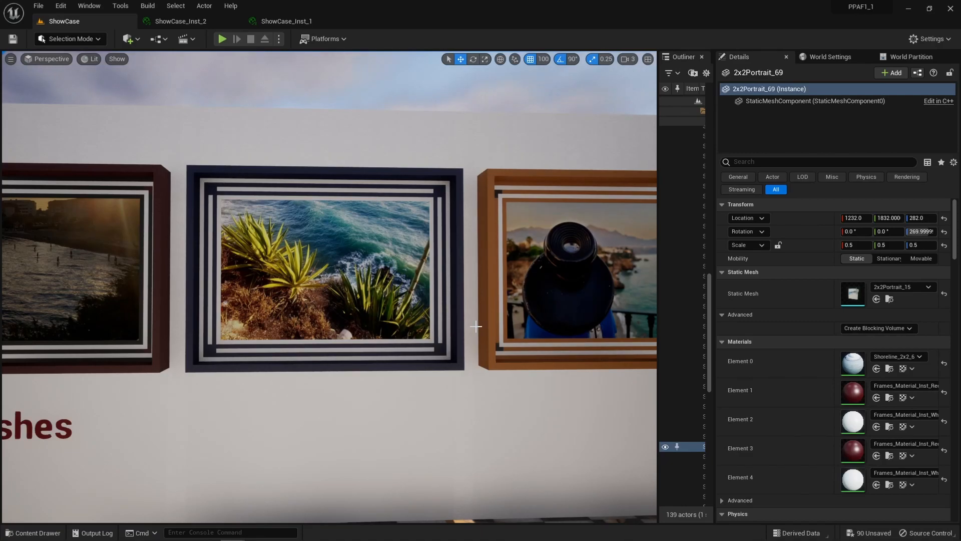
key("ctrl+z")
Look through the Shoreline2x2_Inst and StaticMeshes folders, collapsing Instances, Textures and Pictures in the folder tree.
right_click_drag(476, 326, 653, 332)
right_click_drag(328, 287, 352, 279)
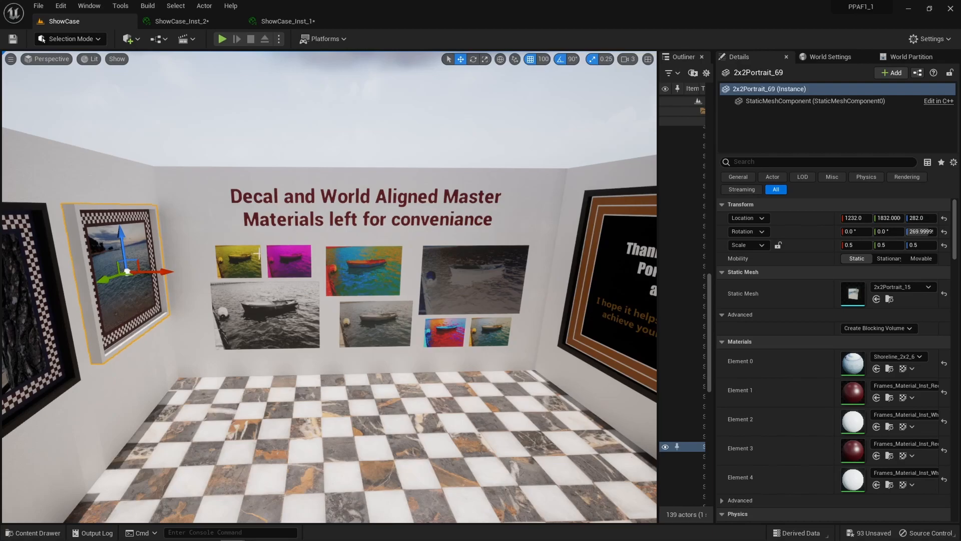
left_click(33, 532)
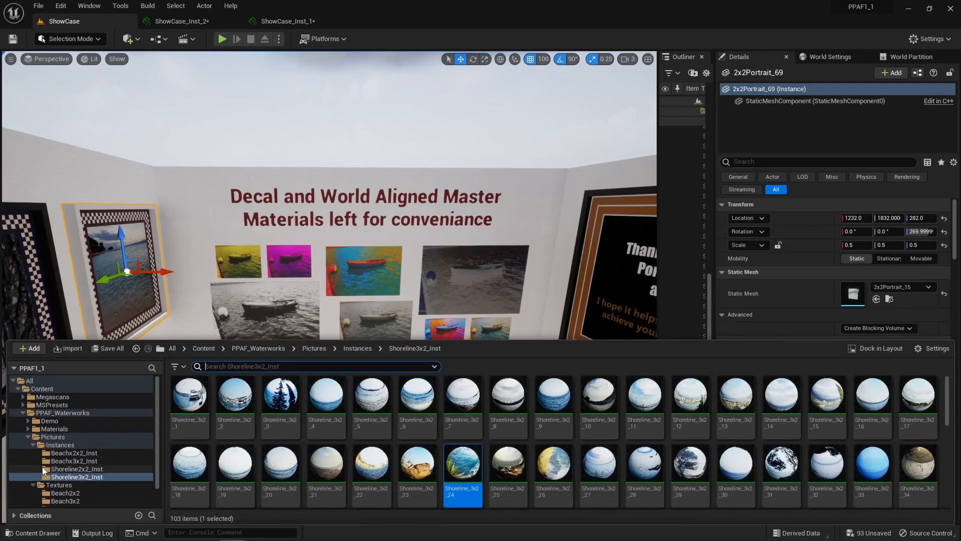
left_click(90, 468)
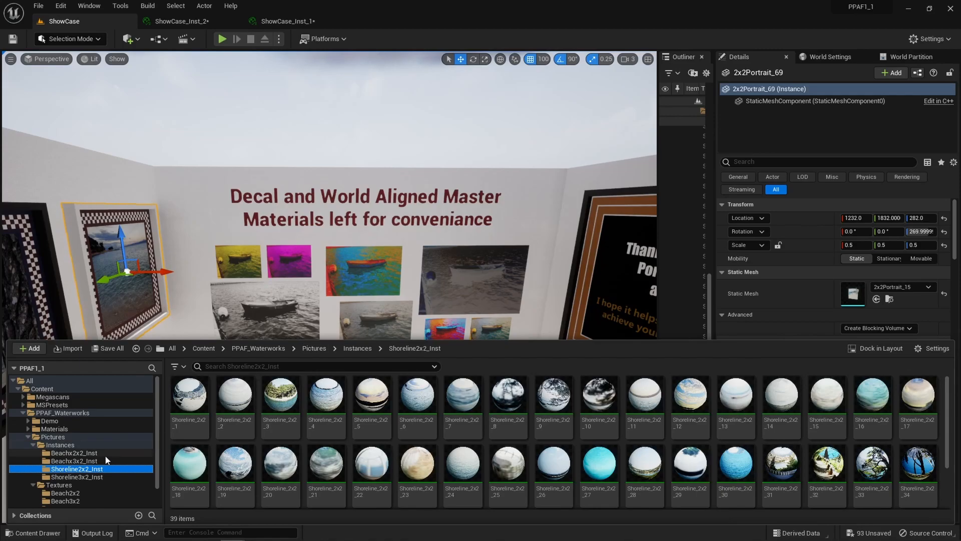
left_click(33, 445)
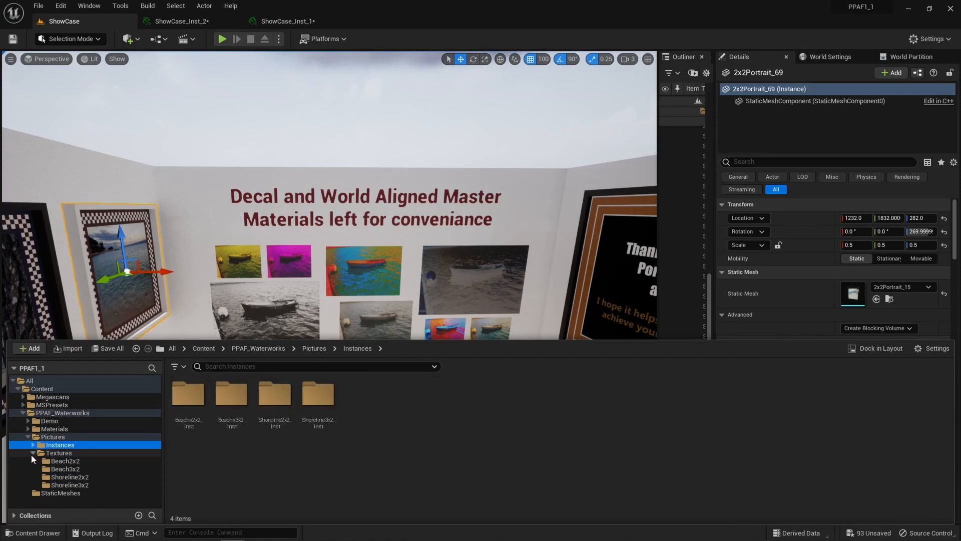
left_click(32, 453)
left_click(51, 461)
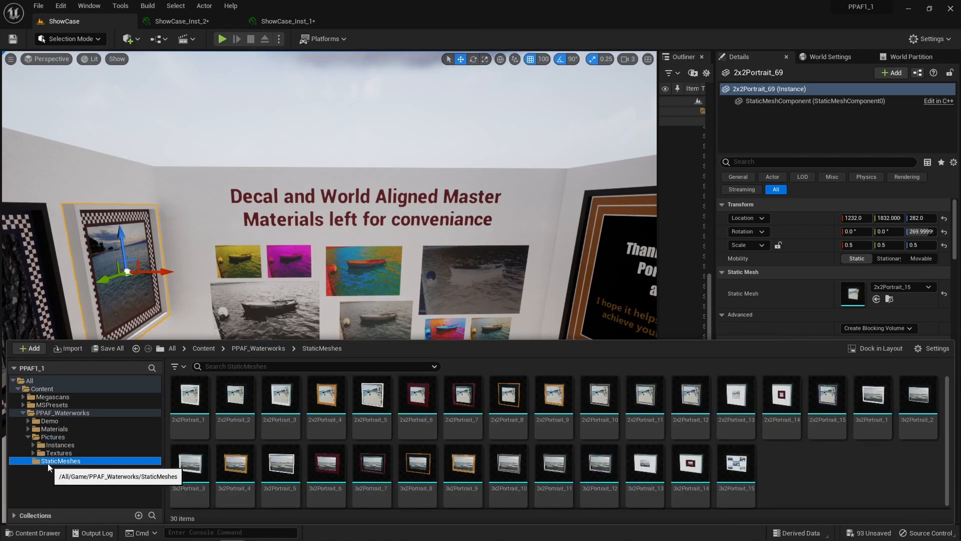
left_click(28, 436)
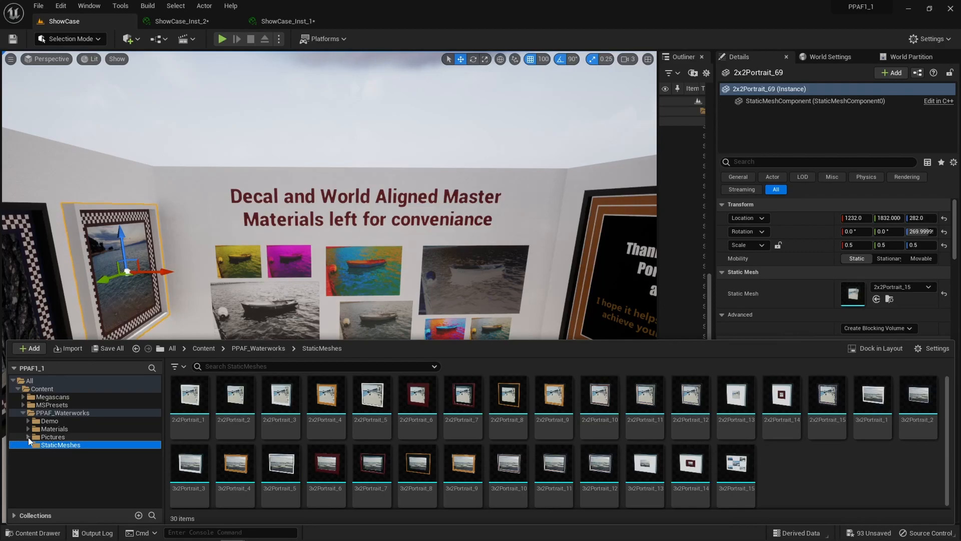
Examine the frame colour instances in MaterialInstances and the master materials in MasterMaterials, including the details of Decals_Master_Inst.
left_click(53, 429)
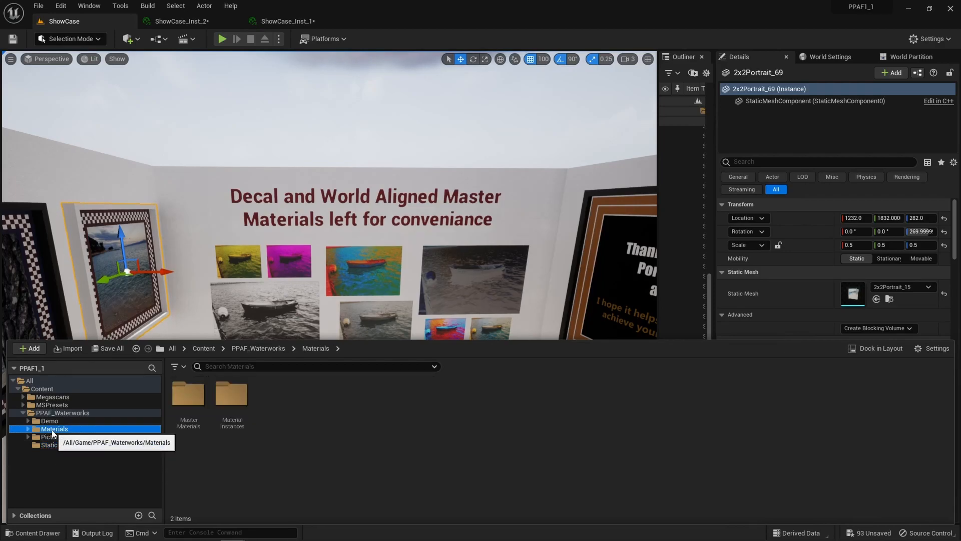
double_click(231, 393)
left_click(195, 398)
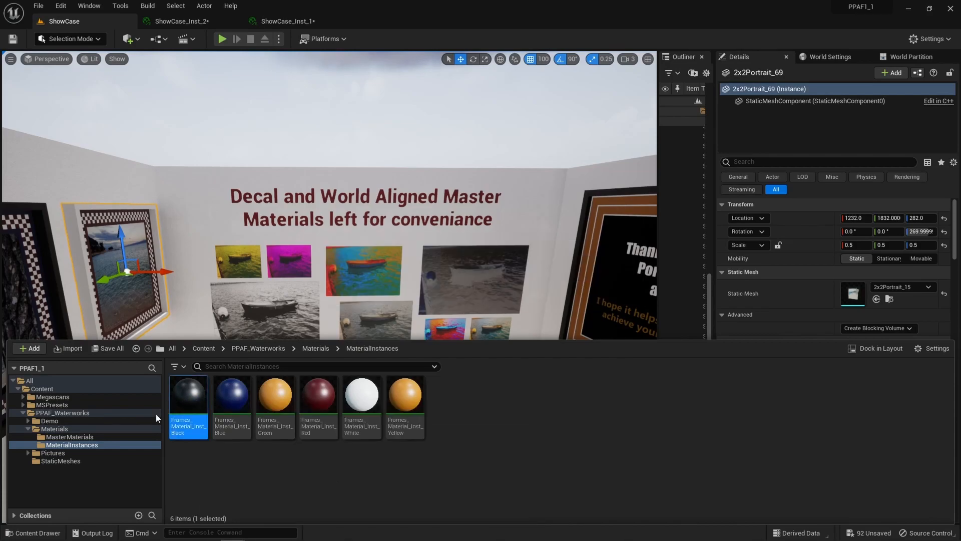
left_click(75, 437)
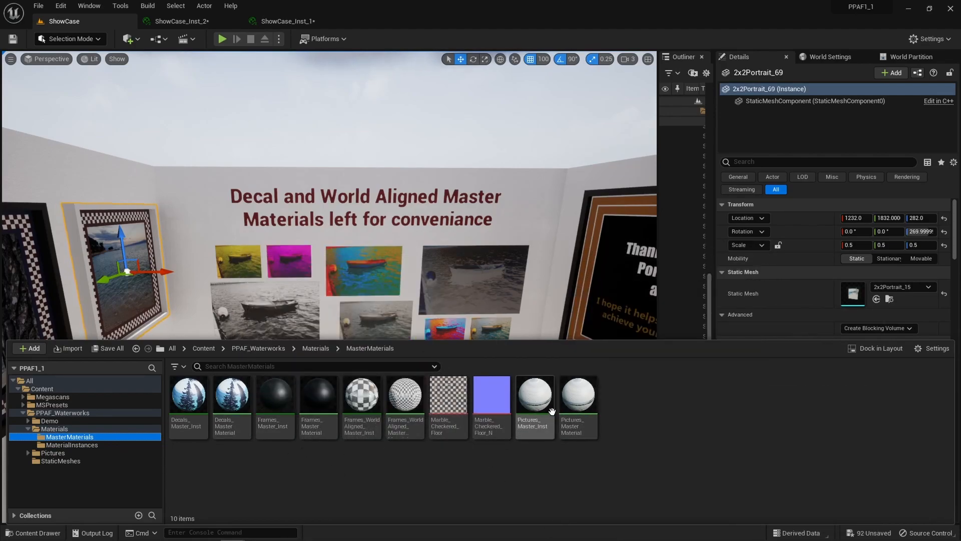
mouse_move(583, 419)
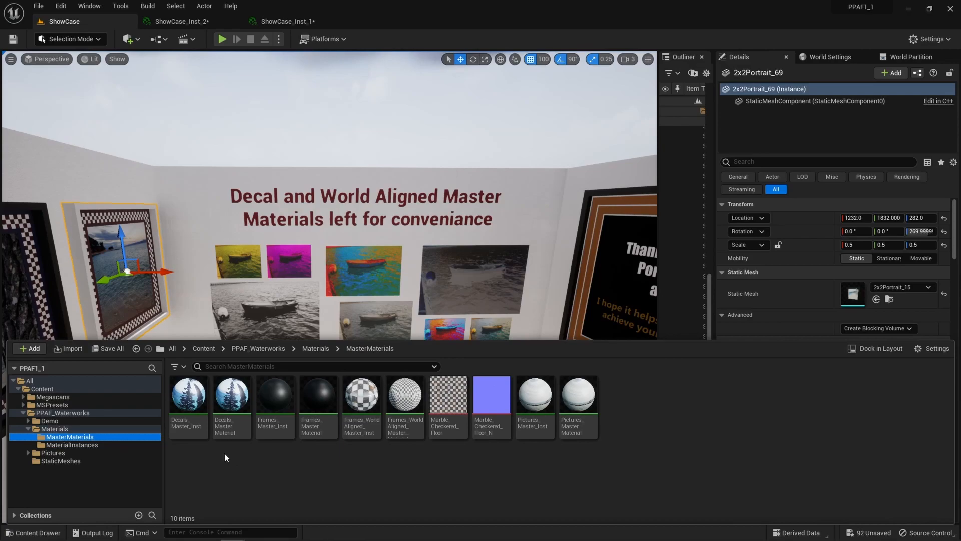
mouse_move(206, 411)
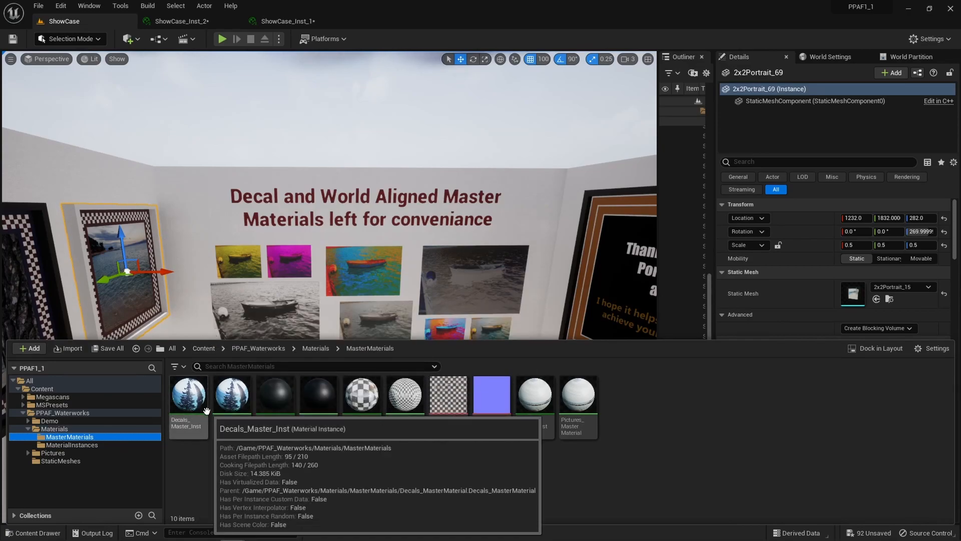
Turn off game view to show the decal icons and select the large black-and-white boat decal on the title wall.
right_click_drag(320, 261, 320, 235)
key("s")
key("w")
right_click_drag(288, 271, 288, 280)
left_click(262, 339)
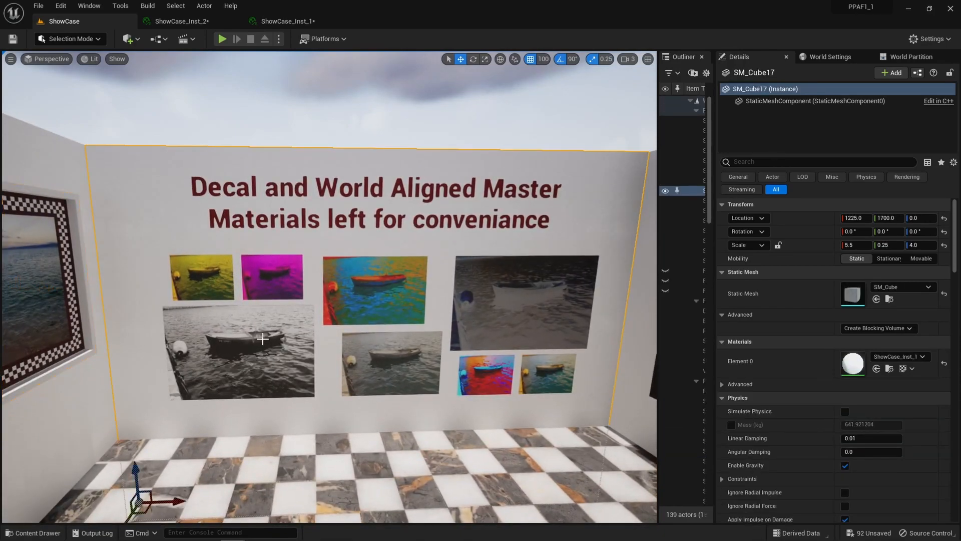
key("g")
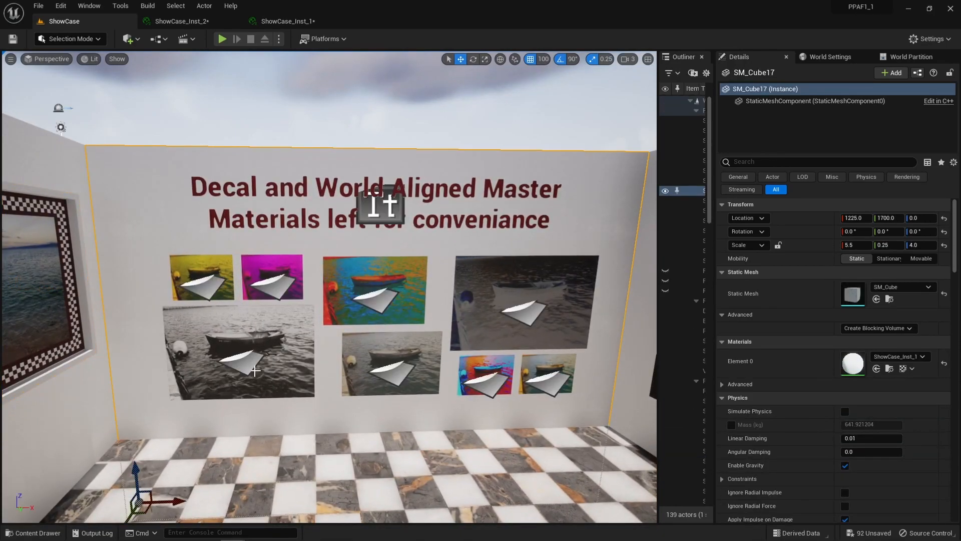
left_click(248, 358)
key("s")
right_click_drag(363, 342, 352, 322)
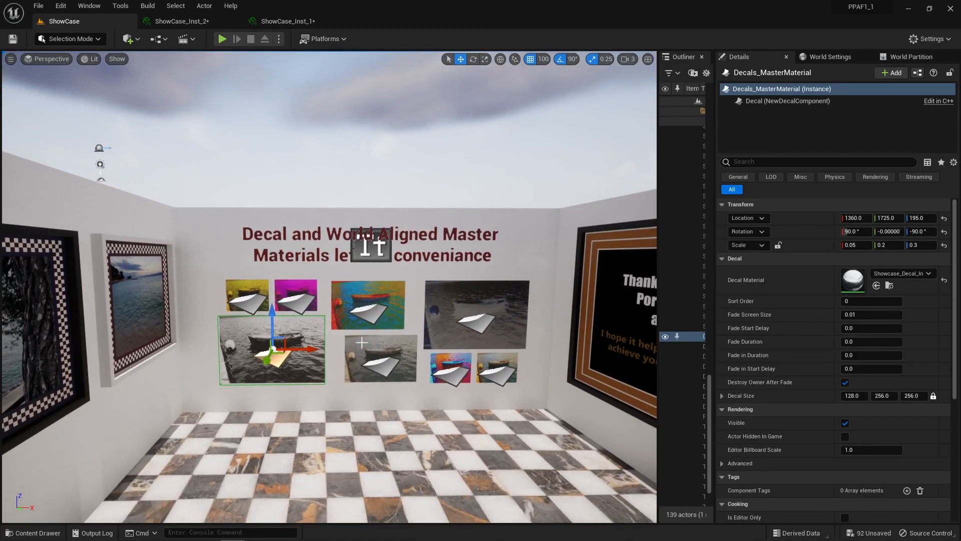
Duplicate the large black-and-white boat decal, rotate the copy to -180° about Z and move it to X 1260, Y 1925 by the portrait wall.
key("w")
right_click_drag(346, 345, 281, 350)
key("s")
key("w")
key("s")
key("s")
right_click_drag(454, 143, 352, 142)
key("w")
left_click_drag(550, 354, 394, 412, "alt")
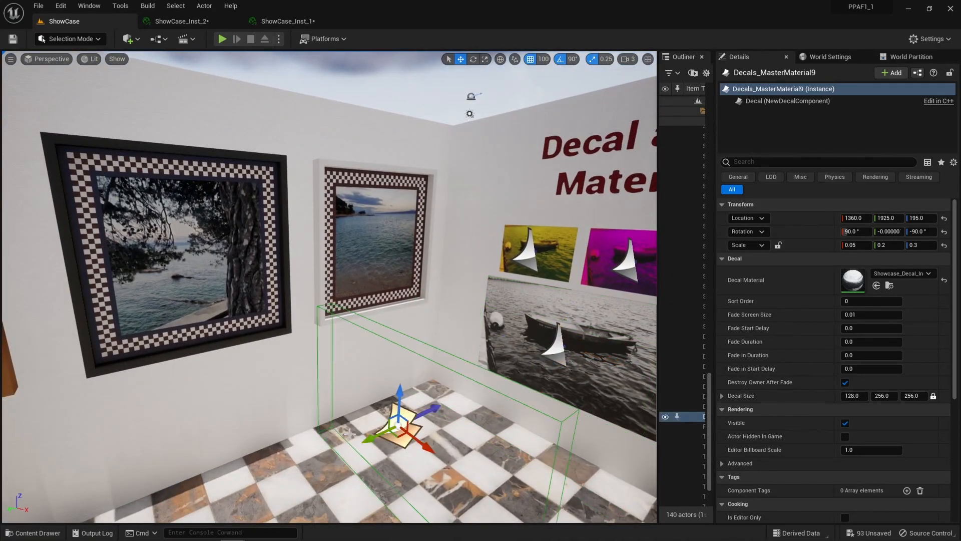
left_click_drag(448, 462, 293, 384)
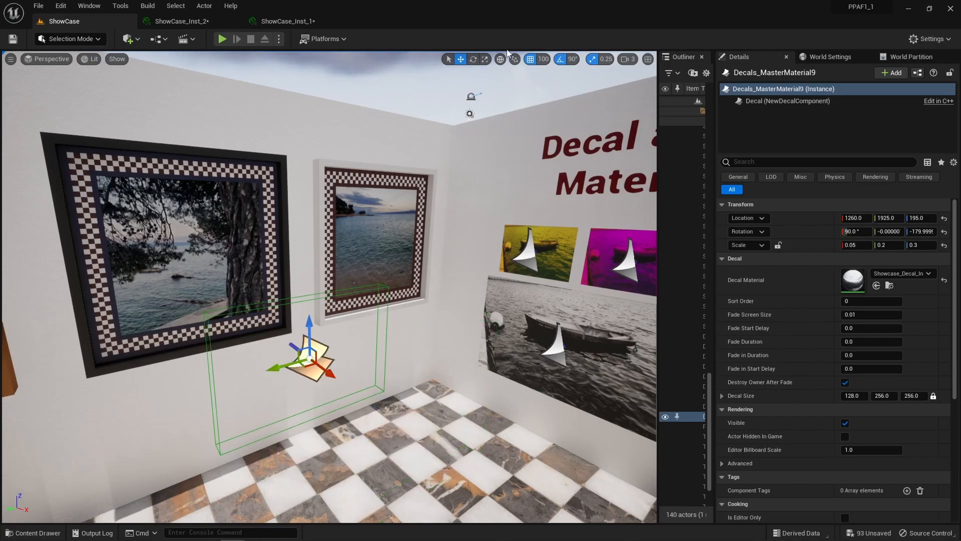
Set the position snap size to 1 and move the decal copy onto the dark-framed portrait at X 1237, Y 1991, Z 235.
left_click(542, 60)
left_click(549, 84)
key("w")
right_click_drag(340, 275, 283, 283)
left_click_drag(444, 402, 416, 328)
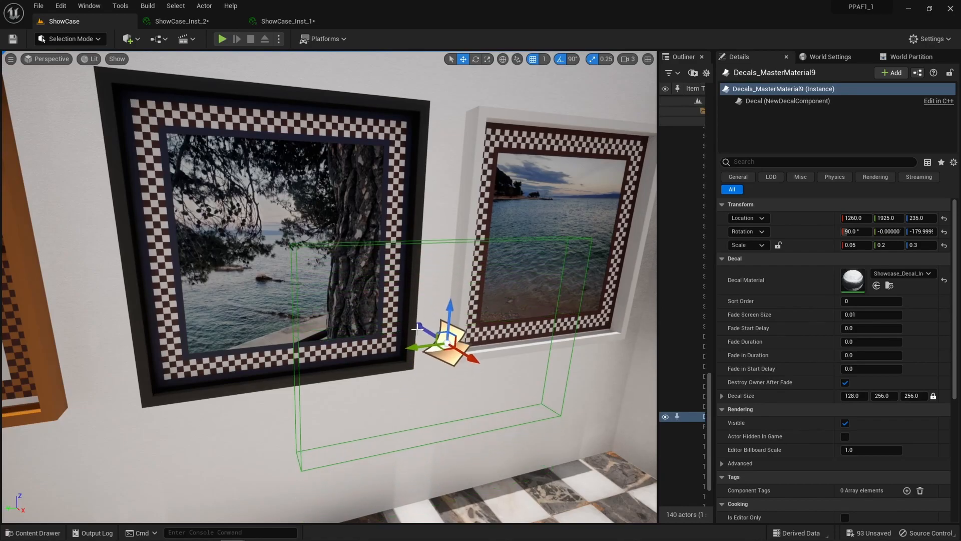
left_click_drag(468, 355, 444, 338)
mouse_move(444, 339)
right_mouse_down()
mouse_move(428, 381)
mouse_move(428, 340)
right_mouse_up()
key("w")
left_click_drag(517, 337, 363, 317)
Scale the decal copy on the dark-framed portrait down to about 0.11 in Y and 0.13 in Z.
key("f")
key("e")
key("r")
key("f")
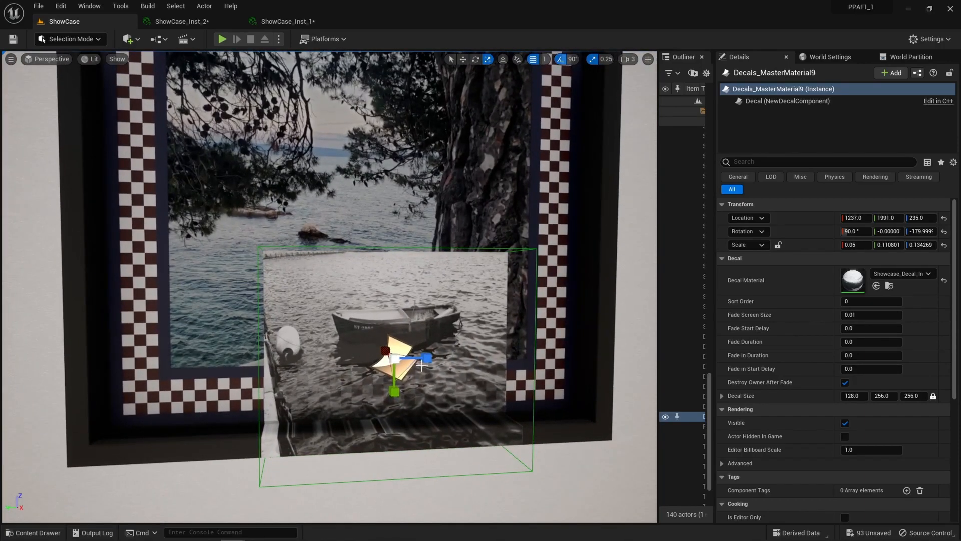
key("r")
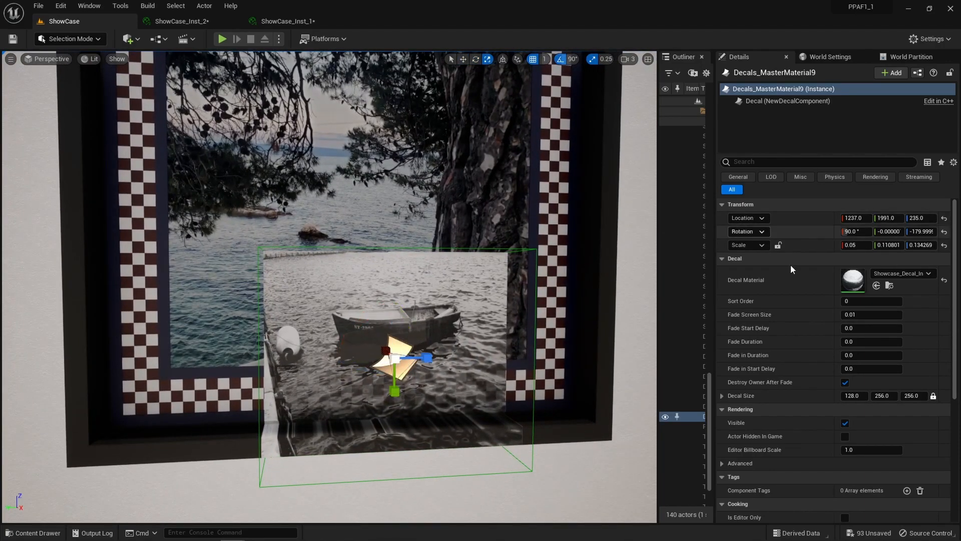
Shrink the decal copy to about 0.040 by 0.047 and move it into the frame's lower right corner at Y 1948, Z 229.
left_click_drag(408, 370, 501, 355)
scroll(577, 345, "up", 5)
scroll(404, 378, "down", 5)
left_click_drag(380, 322, 384, 348)
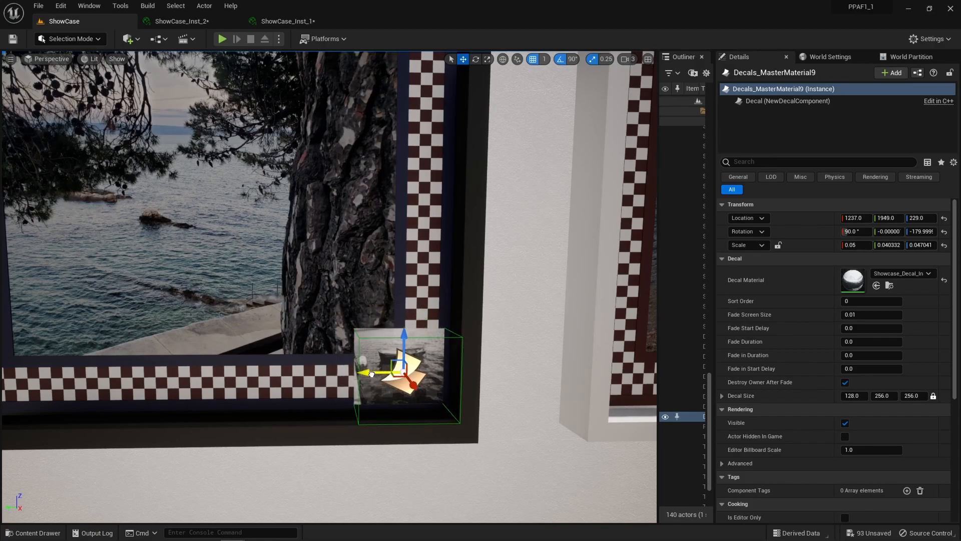
right_click_drag(384, 347, 385, 321)
scroll(329, 286, "up", 4)
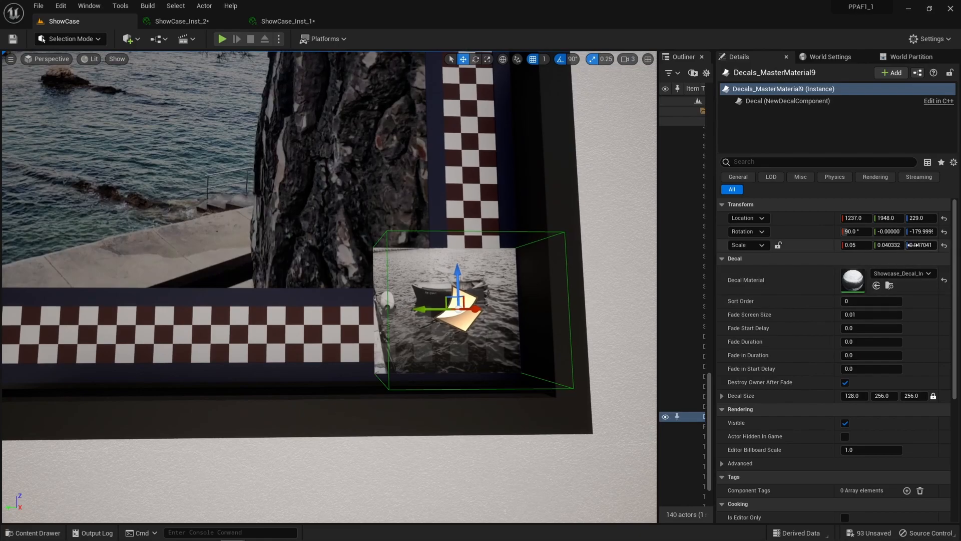
scroll(516, 296, "down", 4)
Deselect the small decal and inspect it on the portrait's frame corner in game view.
right_click_drag(516, 297, 523, 327)
left_click(514, 316)
key("g")
key("w")
key("s")
key("s")
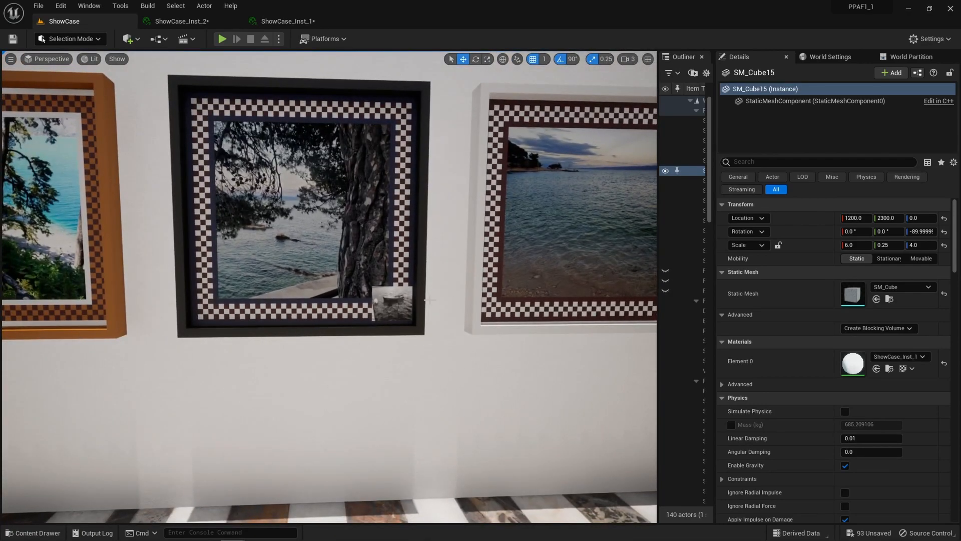
Turn off game view and delete the small decal copy from the dark-framed portrait.
key("g")
left_click(400, 306)
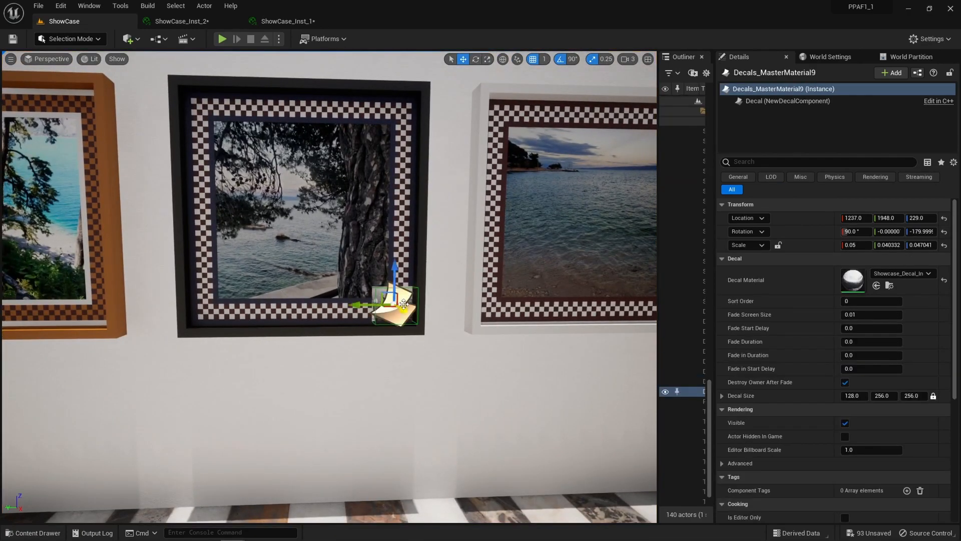
key("Delete")
Open Showcase_Decal_Inst_2, the multicoloured boat decal's material instance, examine its colour parameters, and return to the ShowCase level.
right_click_drag(381, 325, 551, 313)
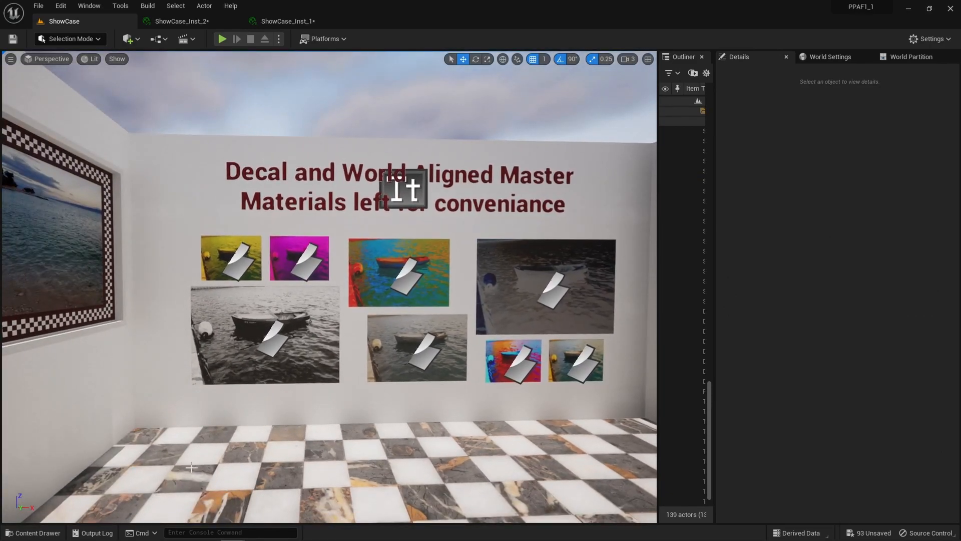
left_click(408, 271)
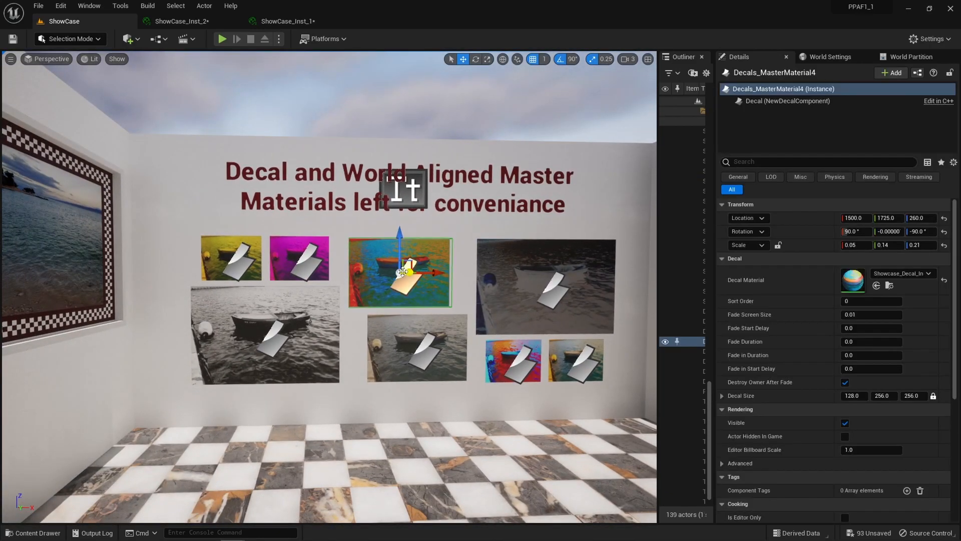
left_click(889, 286)
mouse_move(553, 397)
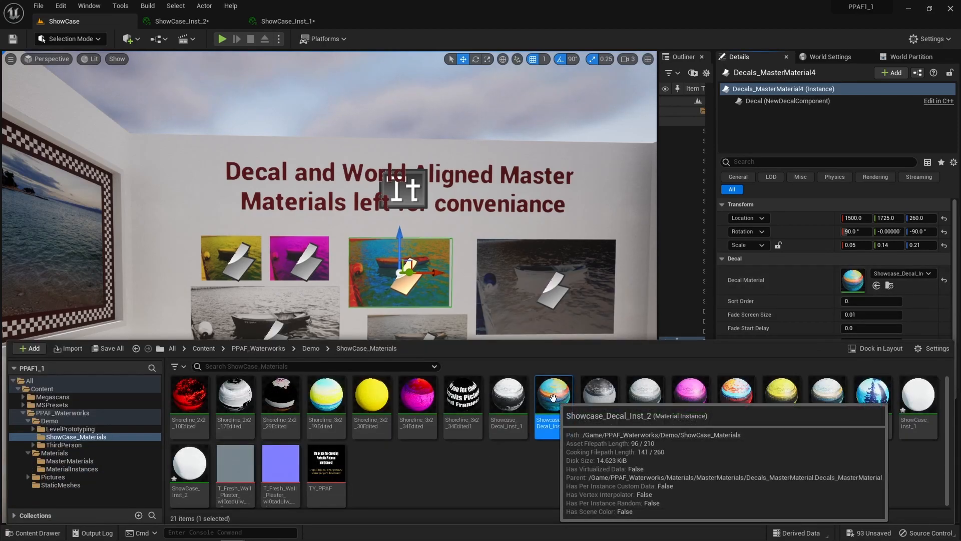
double_click(552, 397)
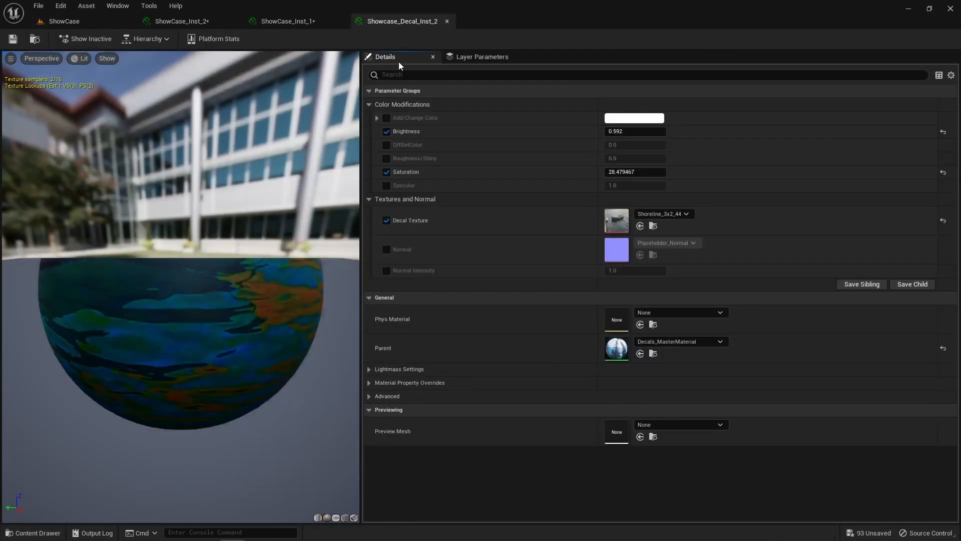
left_click(91, 25)
Open Showcase_Decal_Inst_1, the large black-and-white boat decal's material instance, and examine its colour settings and decal texture.
right_click_drag(452, 185, 306, 185)
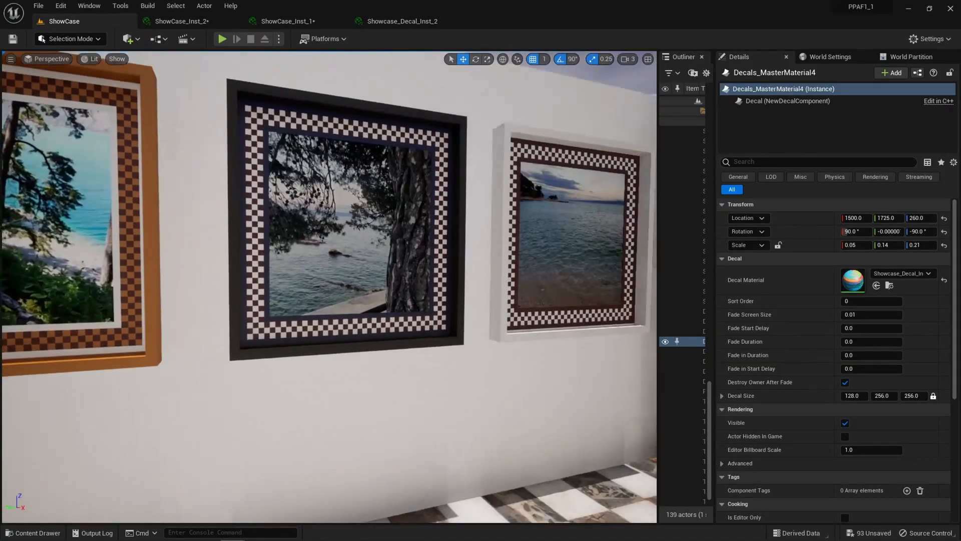
key("f")
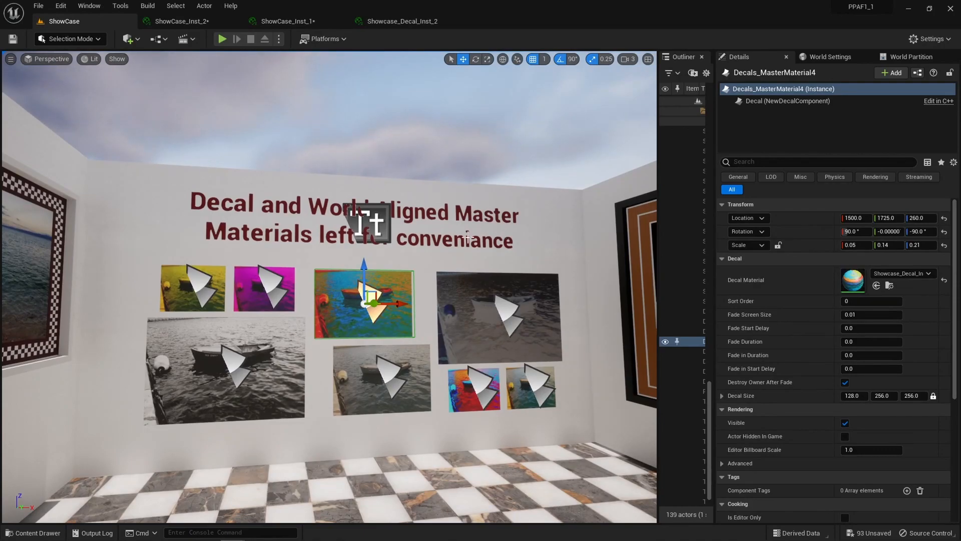
mouse_move(329, 286)
right_mouse_down()
mouse_move(325, 275)
mouse_move(326, 303)
right_mouse_up()
key("w")
key("s")
right_click_drag(253, 261, 195, 273)
key("w")
key("s")
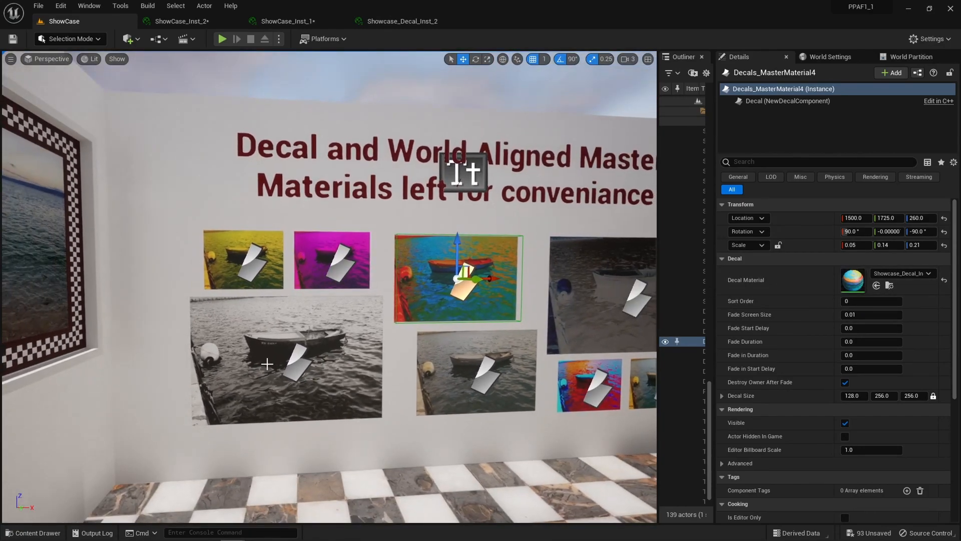
left_click(297, 356)
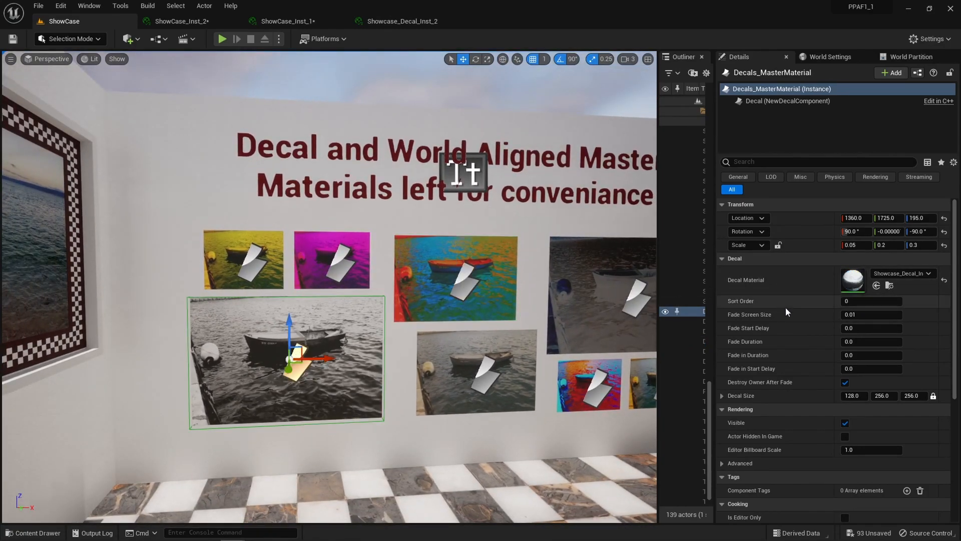
left_click(890, 285)
double_click(507, 400)
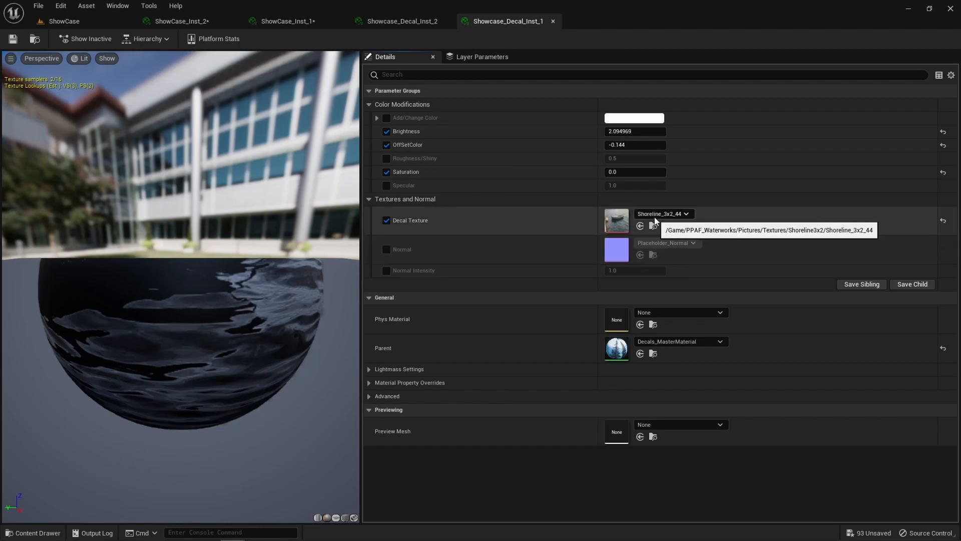
Try switching the Normal Intensity override of Showcase_Decal_Inst_1 on and off.
left_click(385, 271)
left_click(386, 271)
left_click(386, 272)
left_click(385, 271)
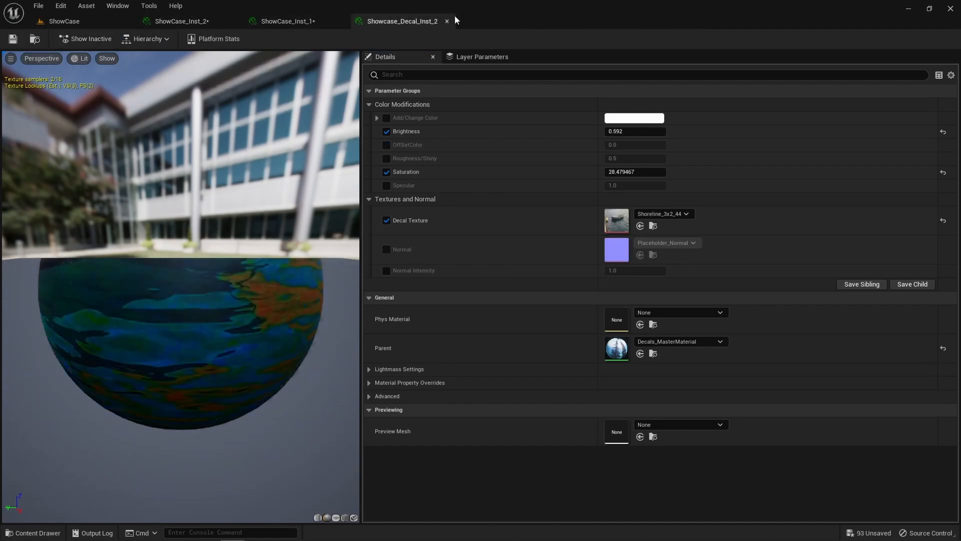
Return to the ShowCase level and close the Showcase_Decal_Inst_2 material editor.
left_click_drag(375, 17, 552, 110)
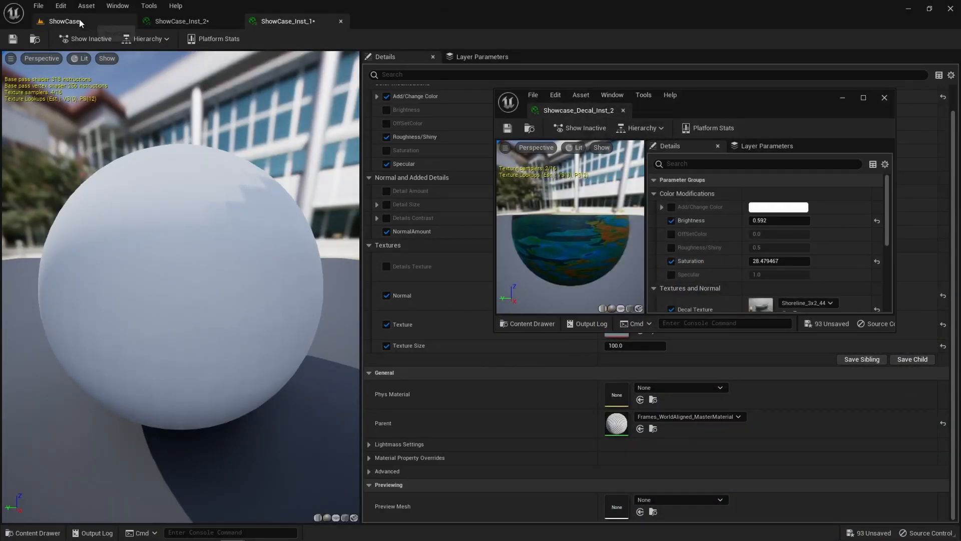
left_click(78, 22)
mouse_move(400, 312)
middle_mouse_down()
mouse_move(546, 295)
mouse_move(394, 310)
middle_mouse_up()
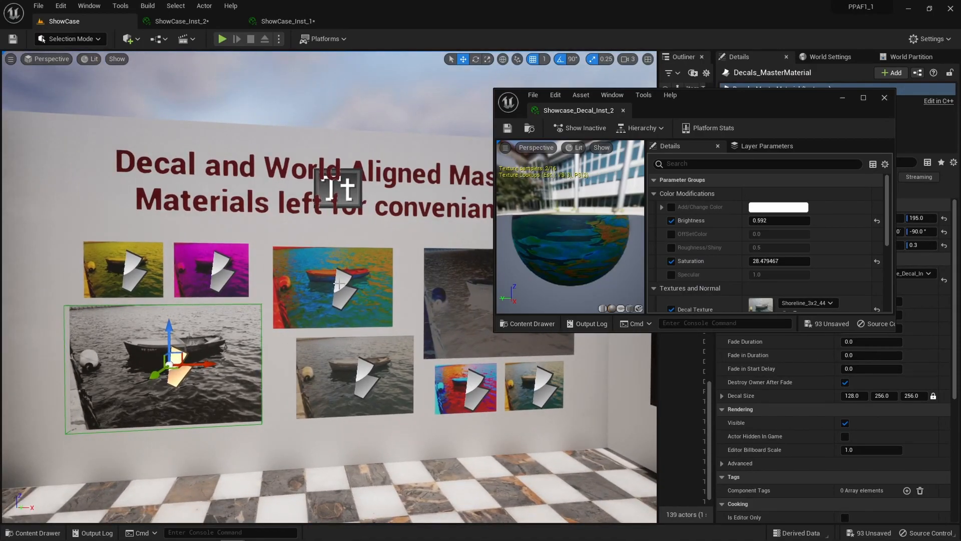
left_click(885, 98)
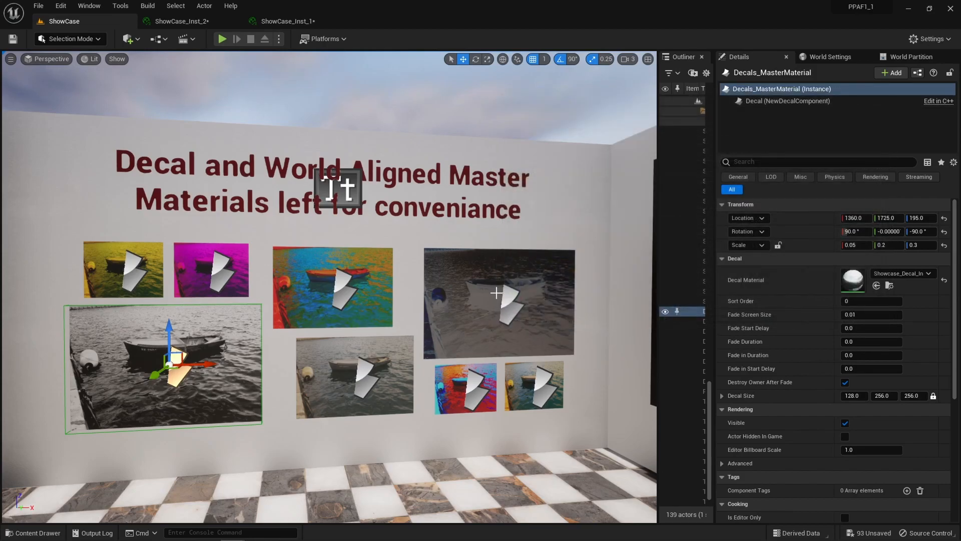
Open the large dark boat decal's material instance Showcase_Decal_Inst_3, examine its brightness and offset settings, and close it again.
left_click(500, 301)
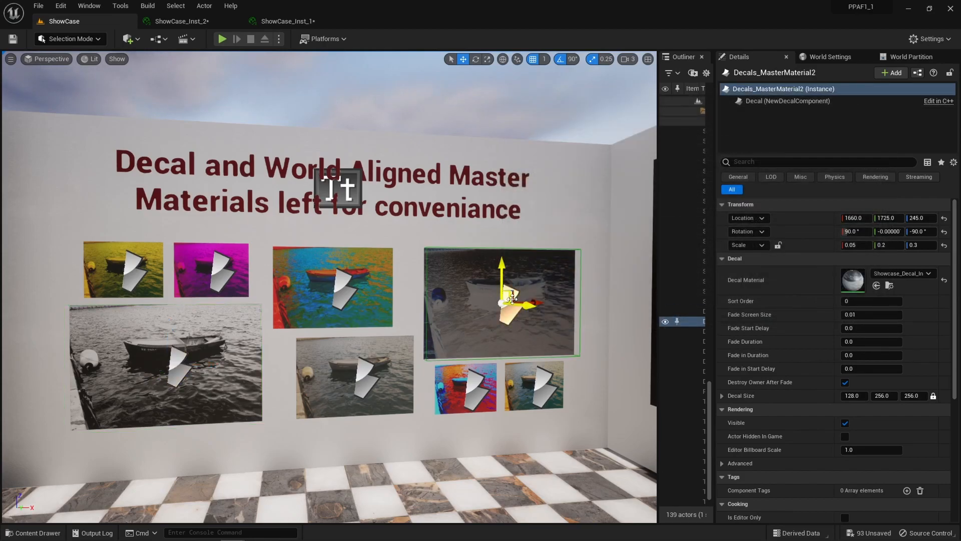
left_click(889, 286)
double_click(598, 400)
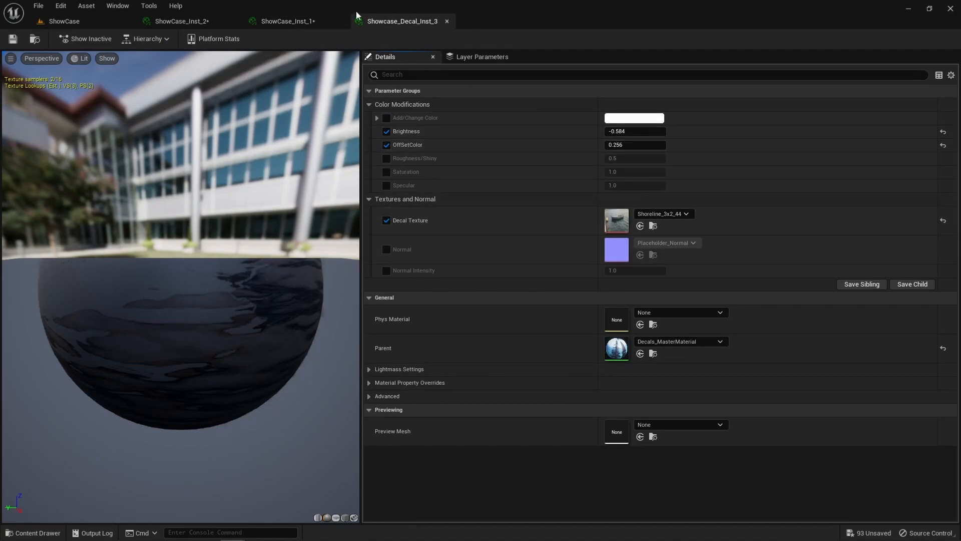
left_click(447, 21)
left_click(104, 22)
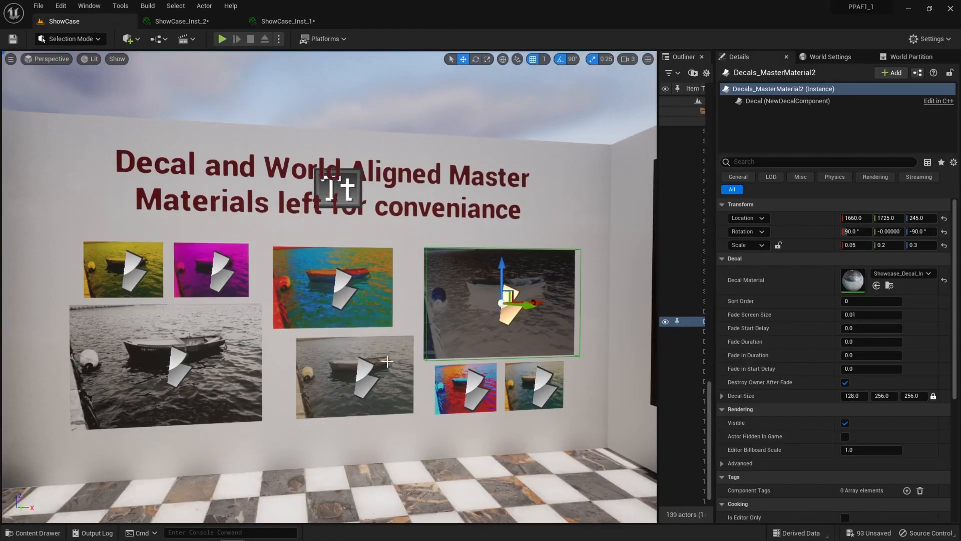
Look closely at the recoloured boat decals on the title wall.
scroll(398, 359, "up", 6)
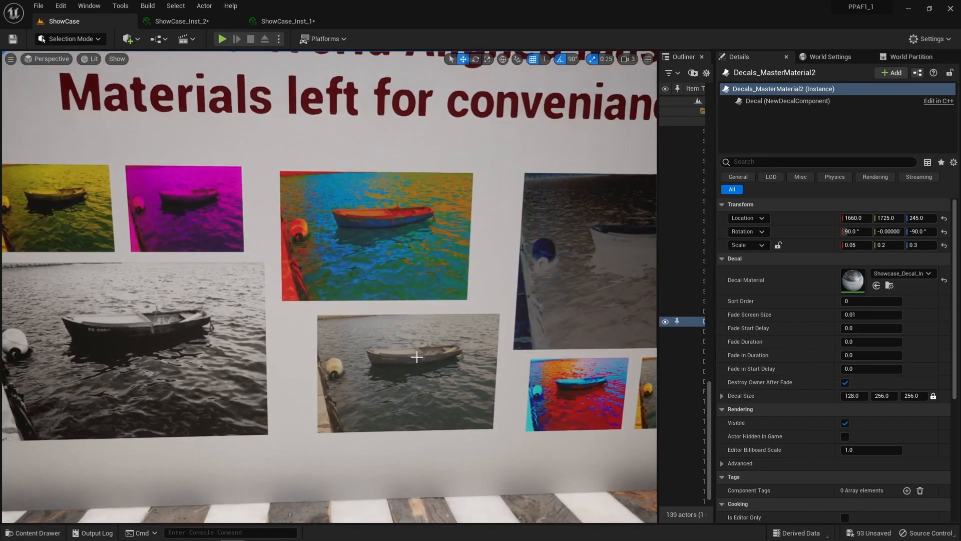
scroll(420, 357, "down", 6)
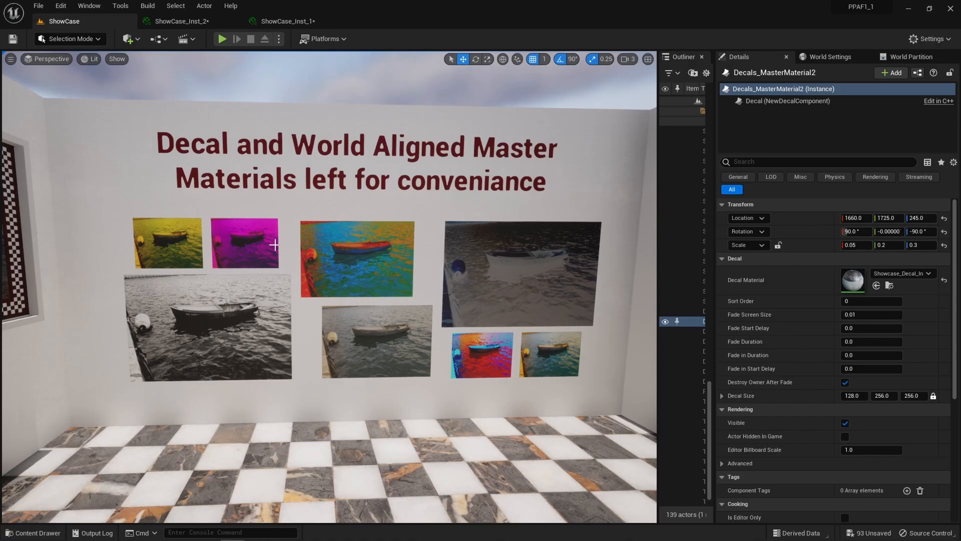
scroll(335, 260, "up", 6)
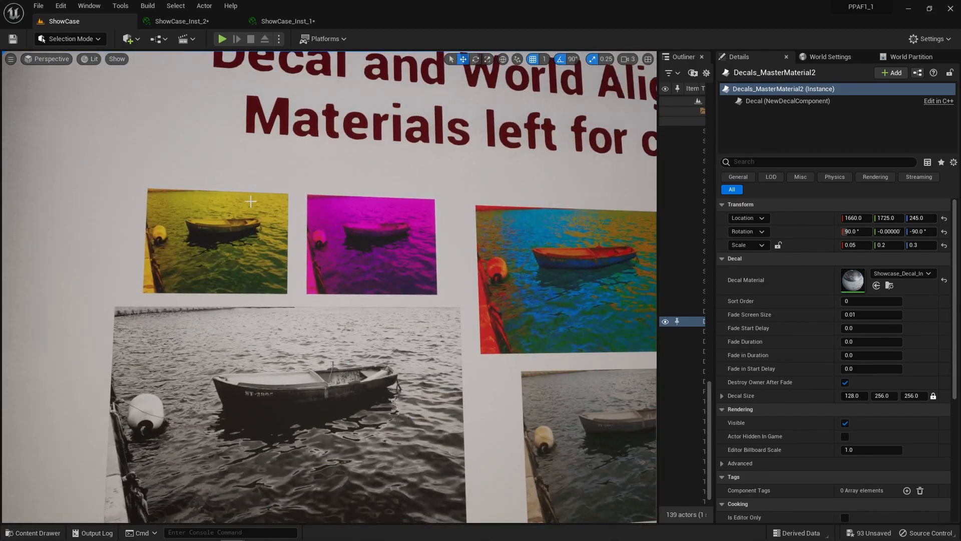
Select the thank-you portrait in the inner room and locate its picture material Shoreline_3x2_34Edited1 among the assets.
key("s")
right_click_drag(366, 241, 471, 168)
key("w")
key("s")
key("a")
key("e")
key("a")
key("e")
key("s")
key("s")
key("a")
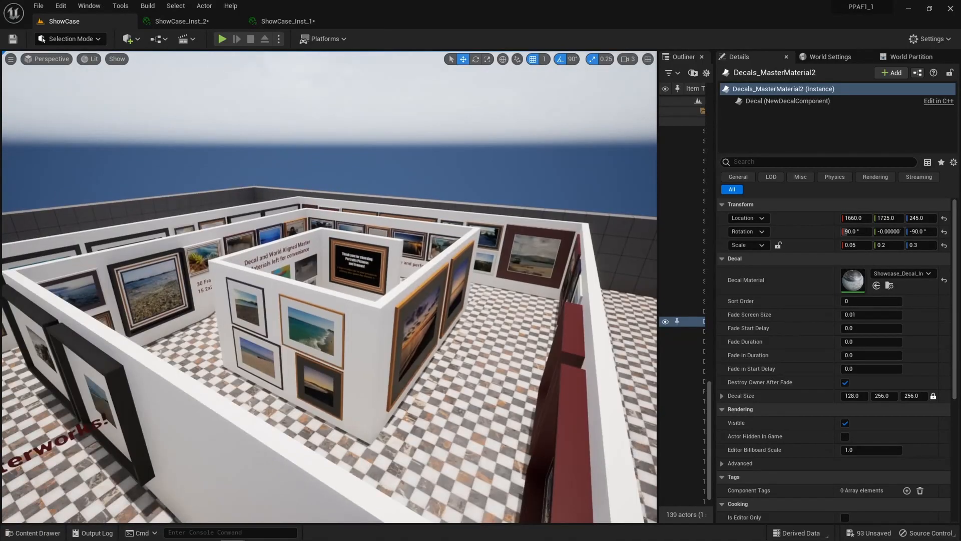
left_click(355, 261)
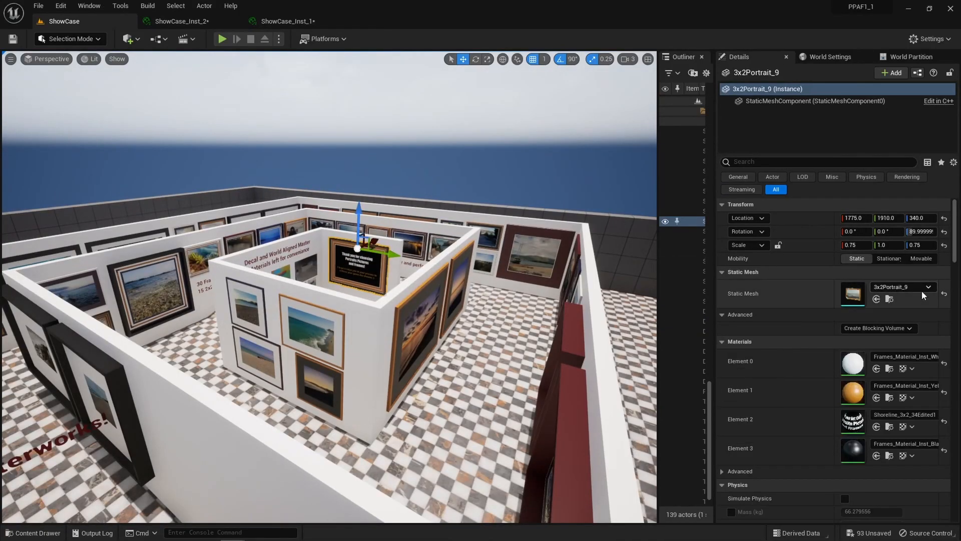
left_click(891, 428)
Try the Shoreline_3x2_34Edited1 material on two of the outer grid walls around the gallery.
right_click_drag(470, 210, 566, 163)
key("d")
right_click_drag(281, 296, 431, 326)
left_click(53, 533)
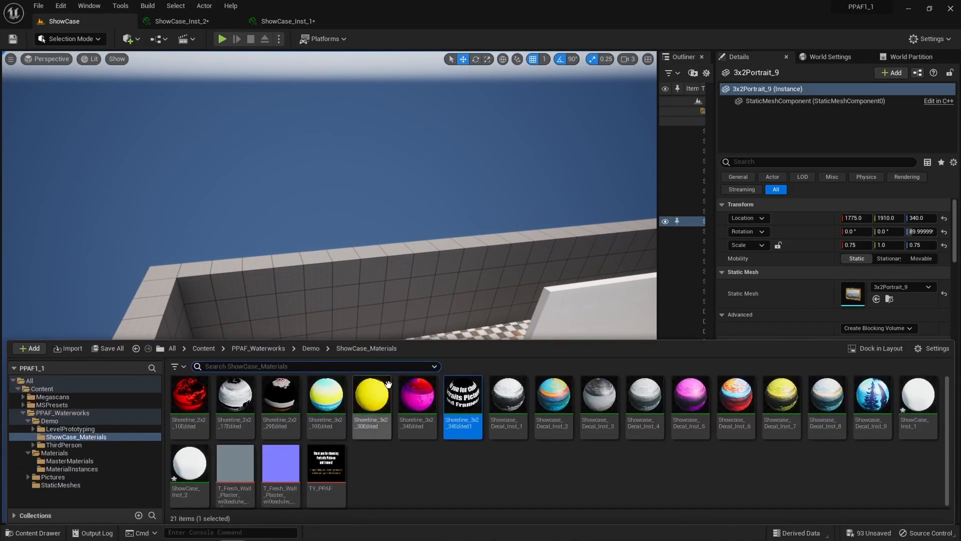
left_click_drag(463, 423, 426, 321)
right_click_drag(427, 321, 646, 273)
left_click(40, 533)
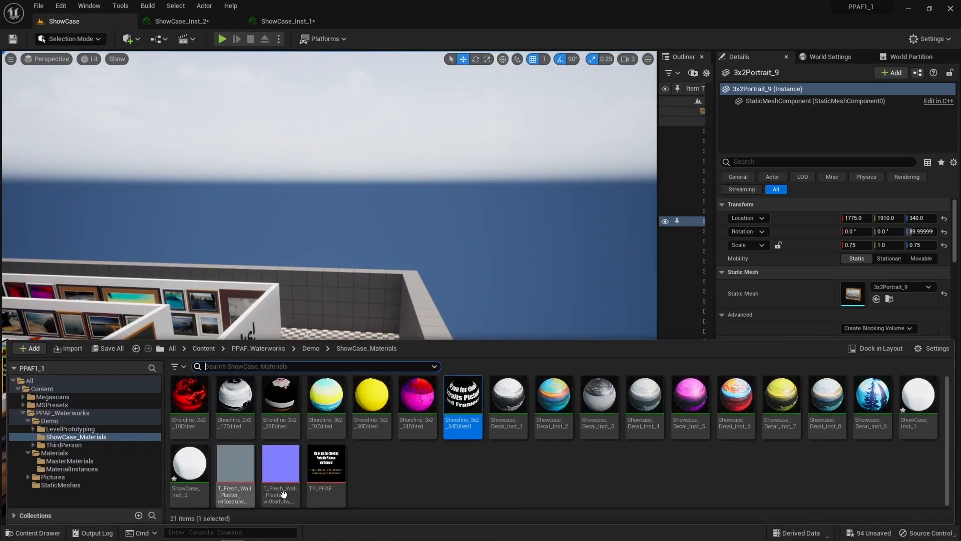
left_click_drag(444, 412, 365, 315)
right_click_drag(365, 314, 221, 313)
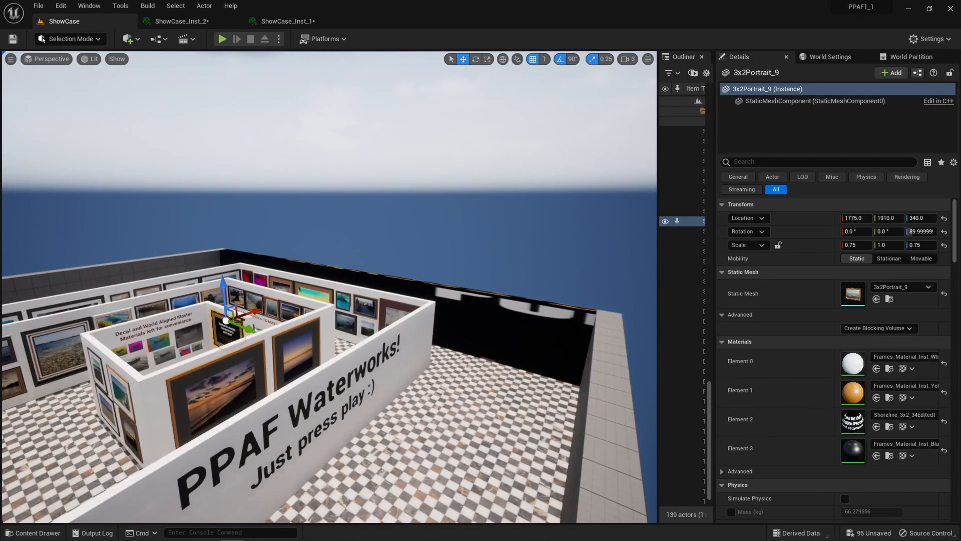
Undo both applications of the picture material to the outer walls.
key("ctrl+z")
mouse_move(376, 358)
right_mouse_down()
mouse_move(316, 361)
mouse_move(376, 366)
right_mouse_up()
key("ctrl+z")
Go to the bare outer grid wall and locate Frames_WorldAligned_Master_Inst in the MasterMaterials folder.
key("w")
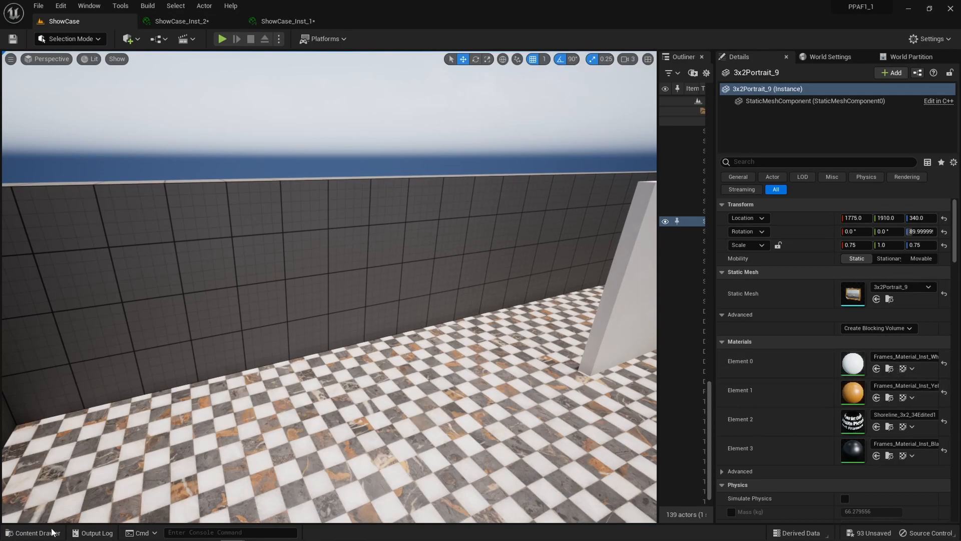
left_click(890, 369)
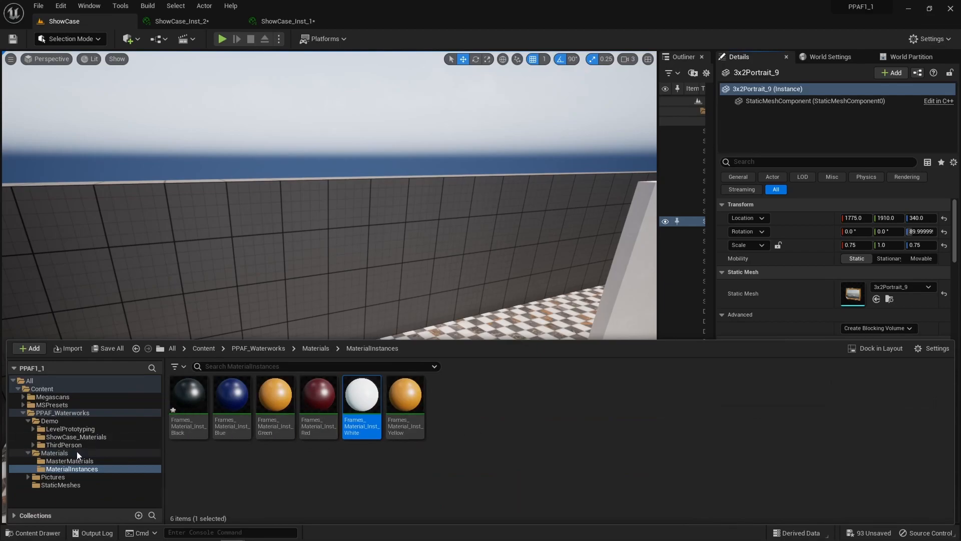
left_click(70, 461)
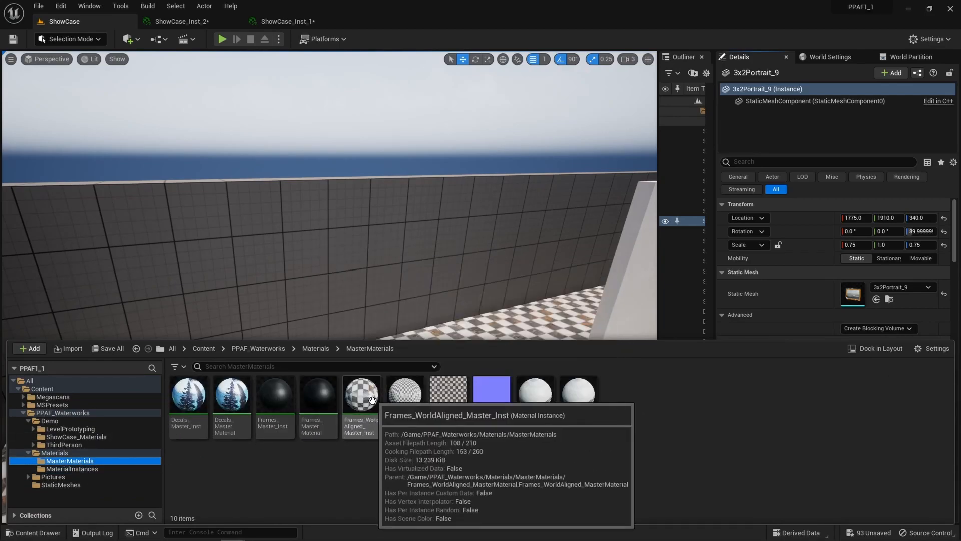
left_click(371, 399)
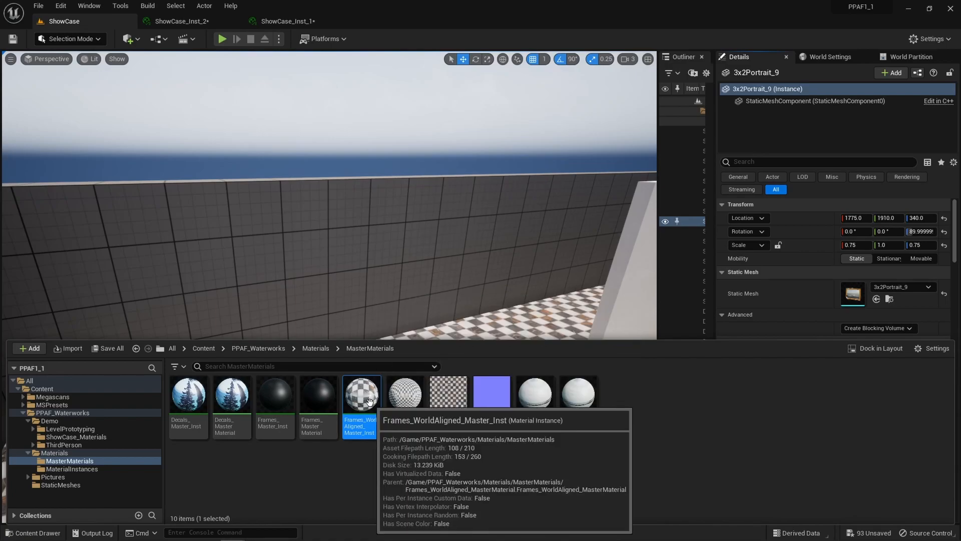
left_click(23, 413)
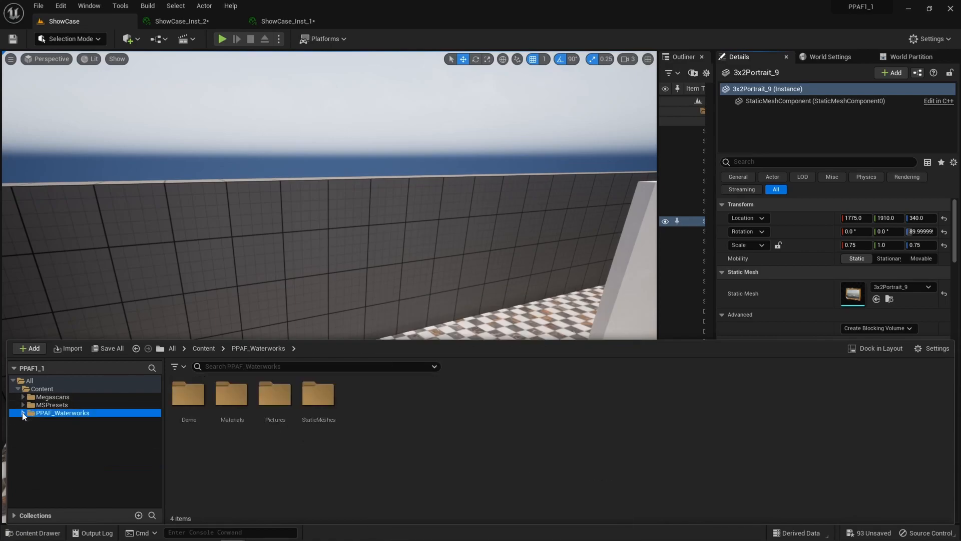
Find the white gallery wall's material in the ShowCase_Materials folder and save ShowCase_Inst_1 and ShowCase_Inst_2.
left_click(632, 237)
left_click(889, 367)
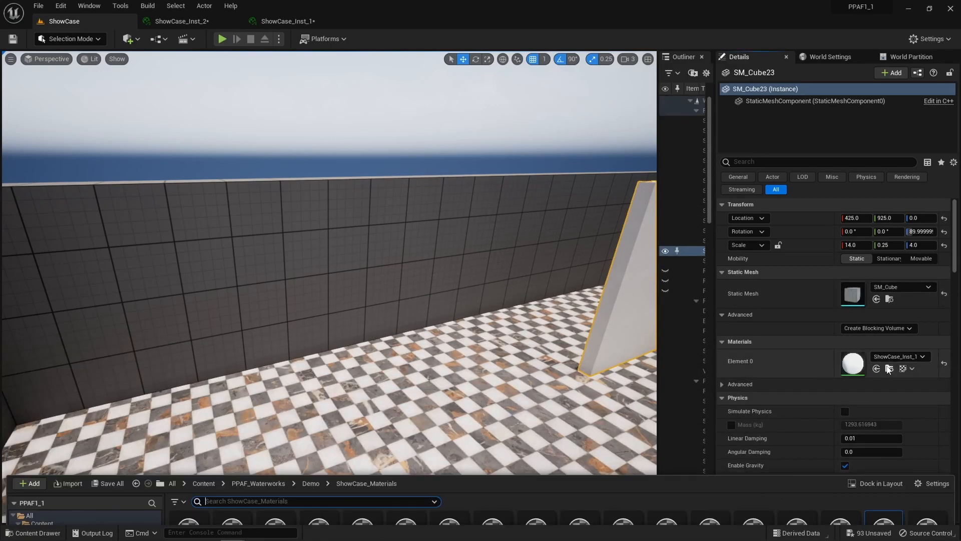
key("ctrl+s")
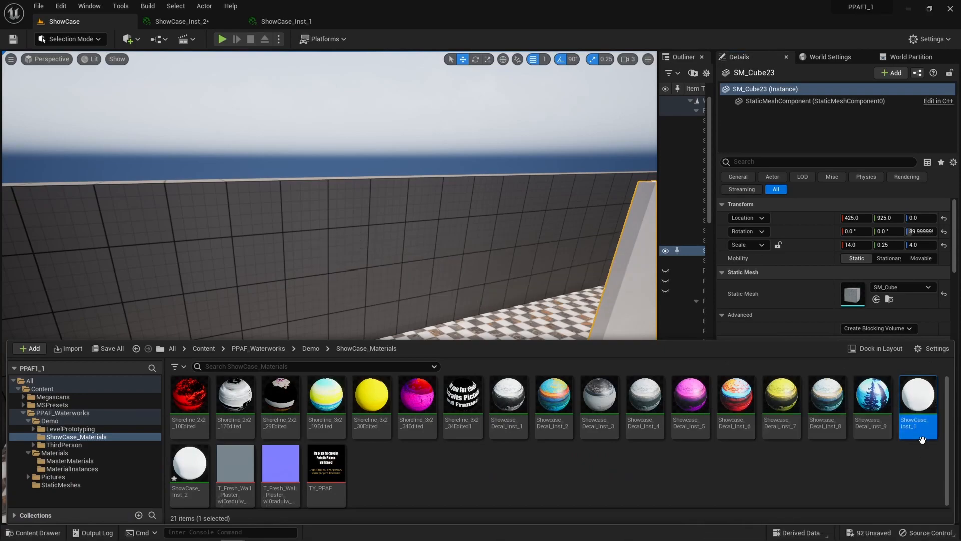
left_click(207, 459)
key("ctrl+s")
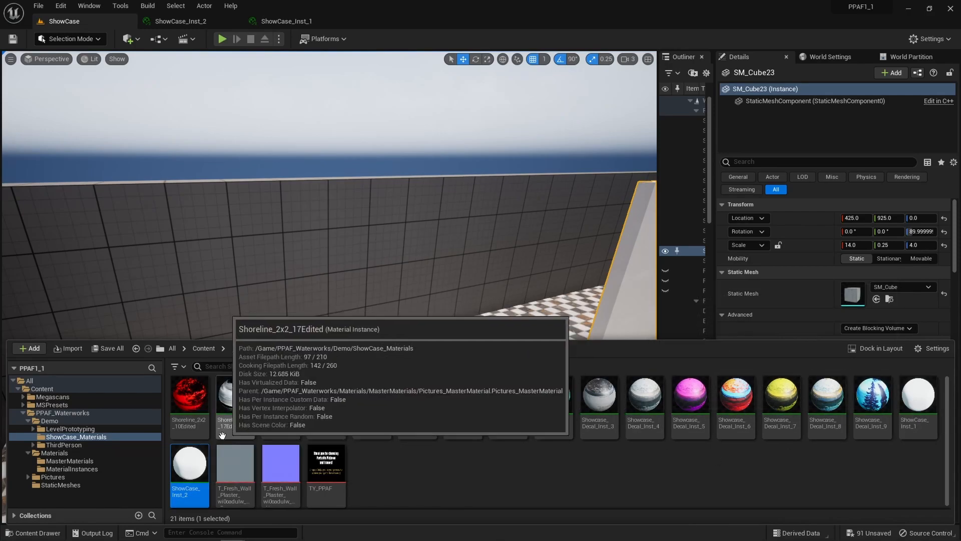
Apply the ShowCase_Inst_2 material to the outer grid wall and move in close to it.
left_click_drag(187, 474, 156, 261)
right_click_drag(329, 286, 229, 252)
key("w")
Detach the ShowCase_Inst_2 material editor into its own taller window over the level, keeping the wall in view.
left_click(210, 23)
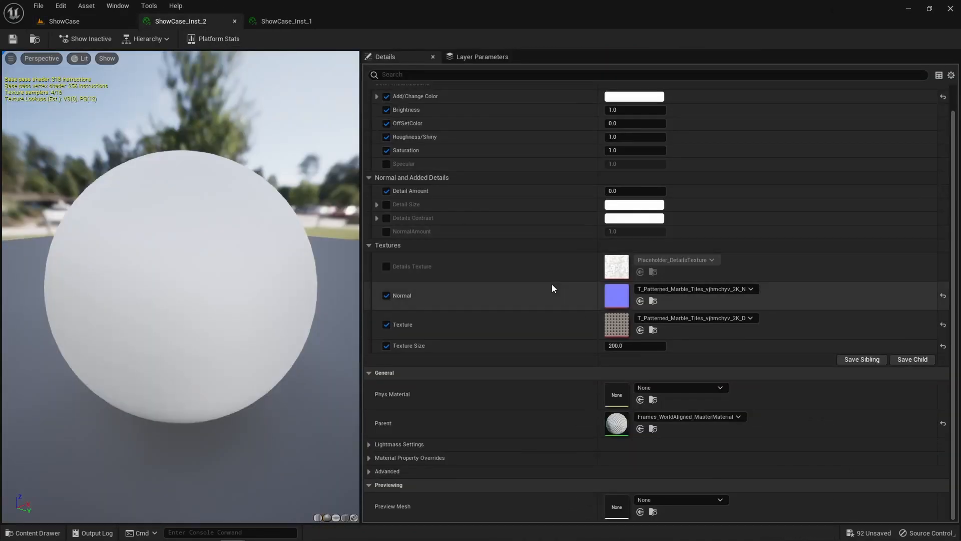
left_click_drag(223, 16, 550, 99)
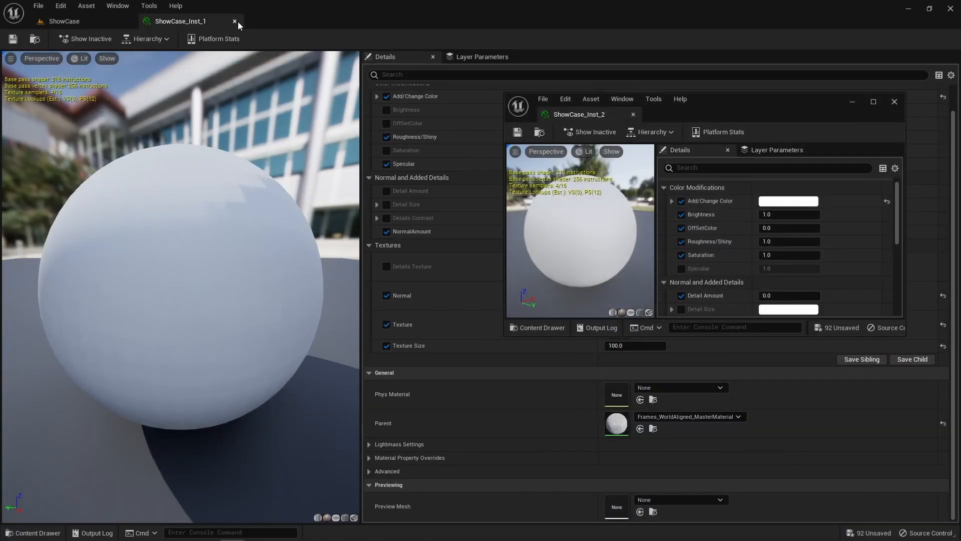
left_click(127, 22)
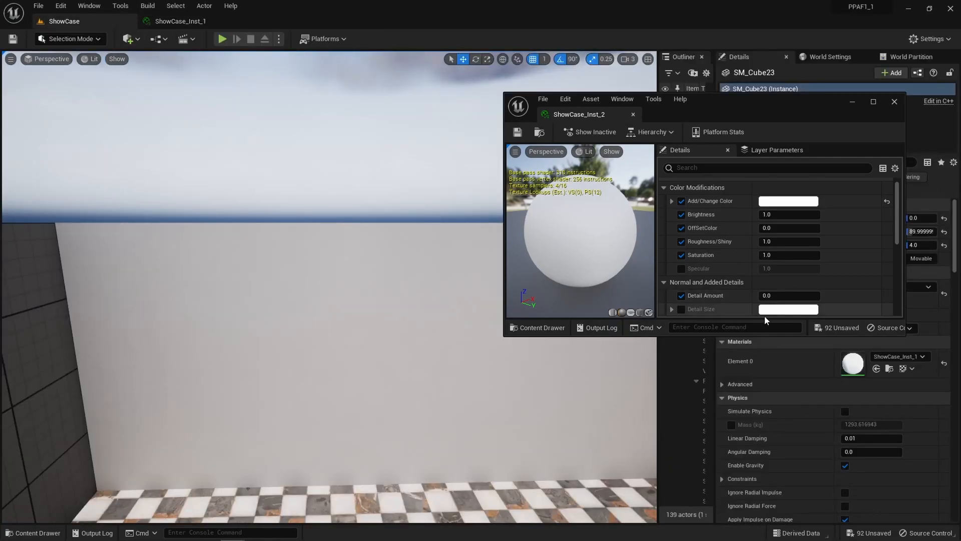
left_click_drag(747, 338, 749, 515)
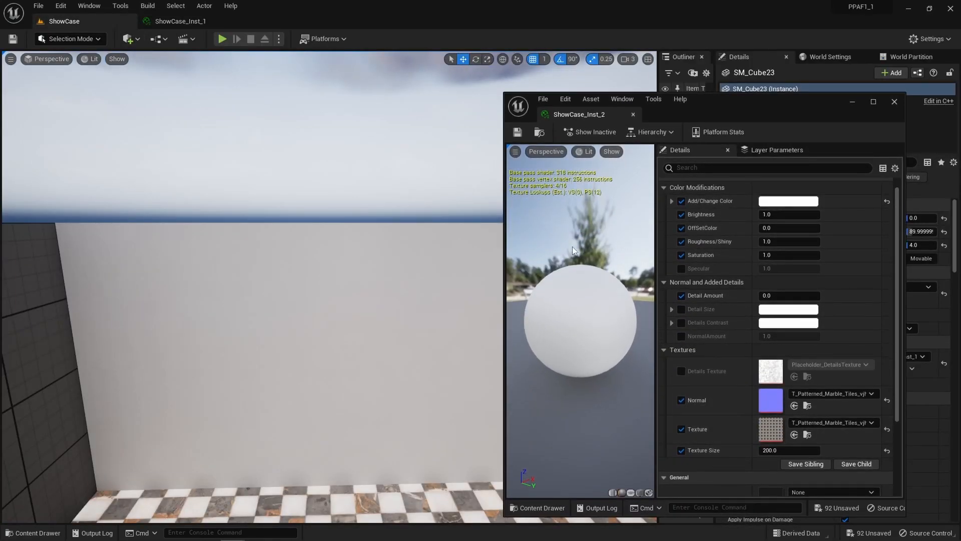
right_click_drag(251, 287, 253, 351)
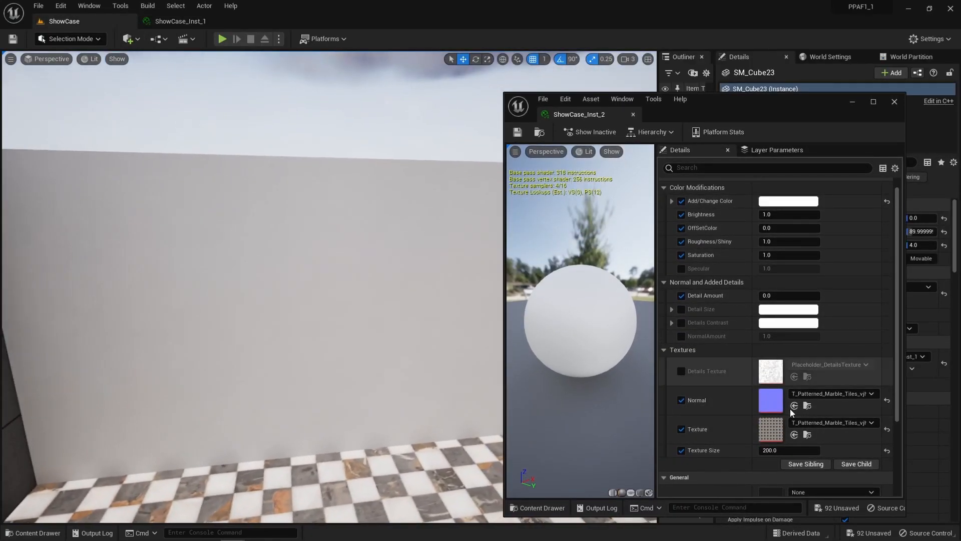
Review the texture parameters of ShowCase_Inst_2 and where Quixel Bridge is offered as a content source.
scroll(785, 401, "down", 2)
scroll(785, 400, "down", 2)
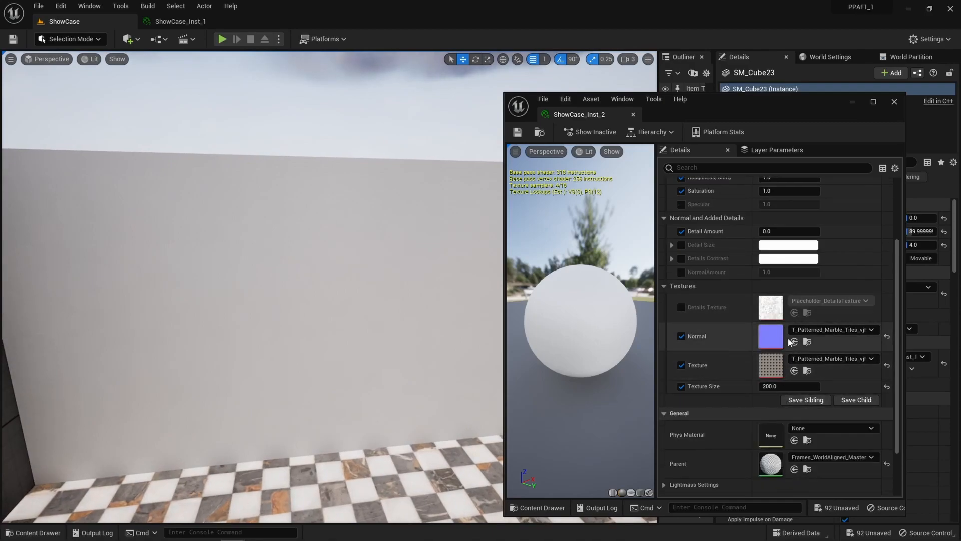
left_click(138, 39)
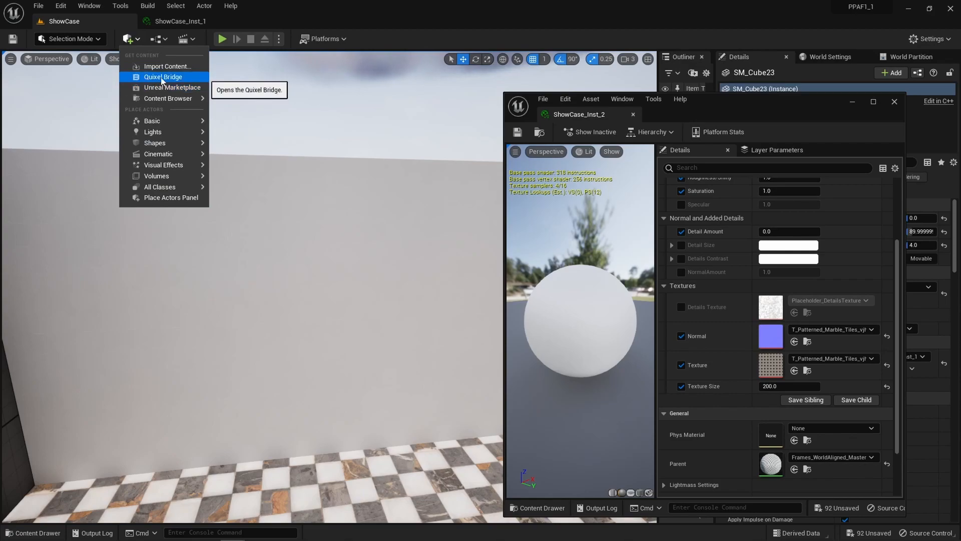
left_click(357, 26)
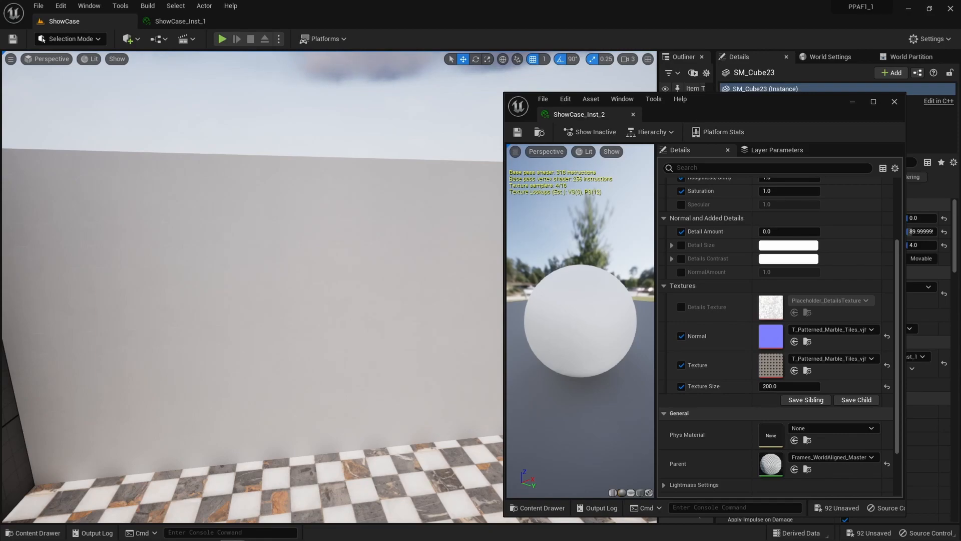
Reset the Add/Change Color parameter of ShowCase_Inst_2 to its default and examine the tiled pattern on the wall.
right_click_drag(329, 286, 299, 313)
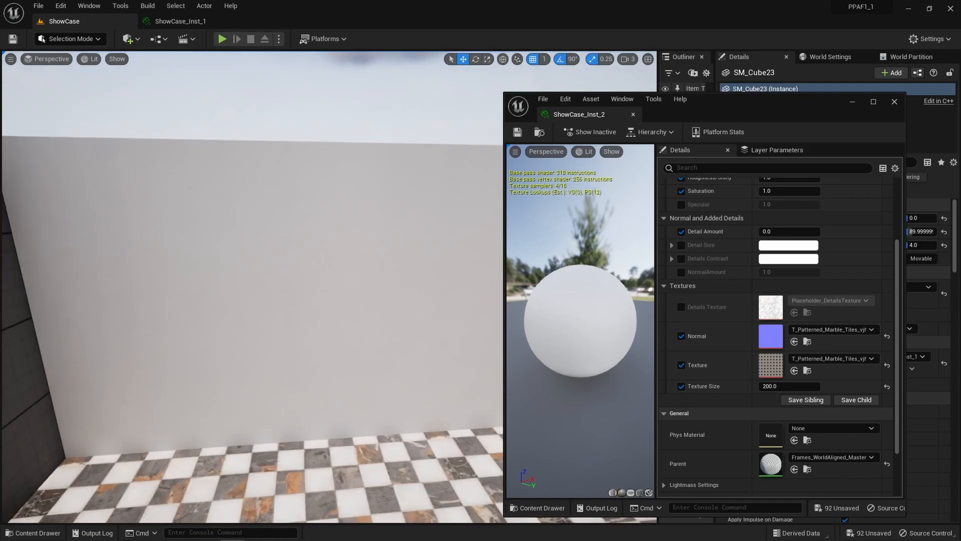
scroll(761, 208, "up", 3)
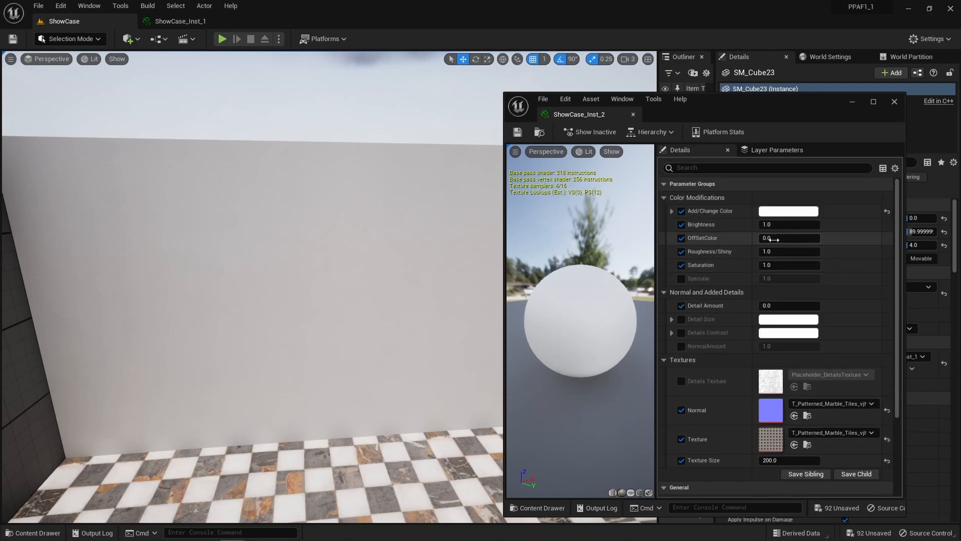
left_click(887, 213)
key("w")
right_click_drag(329, 287, 303, 271)
key("s")
key("w")
key("s")
key("w")
key("w")
key("s")
key("w")
key("w")
key("s")
key("w")
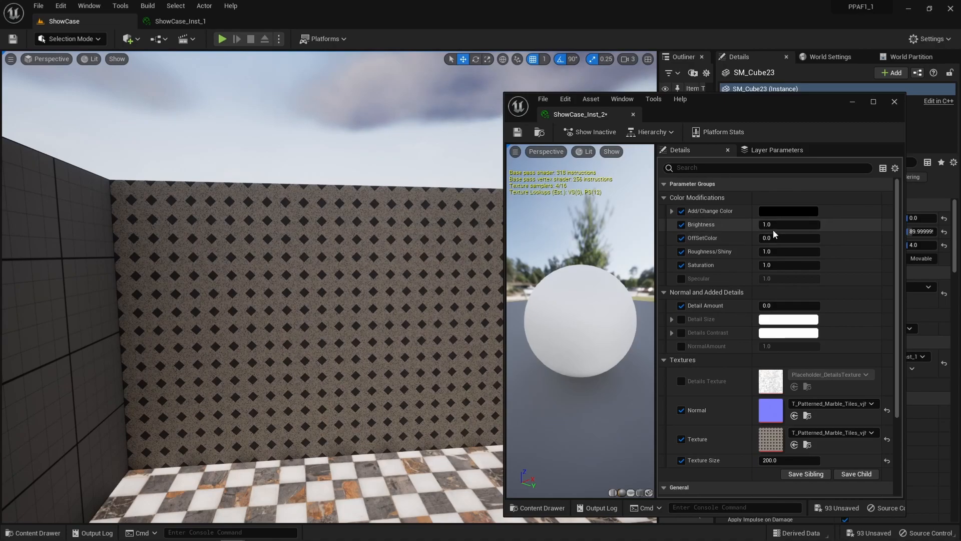
Try a Brightness of about 1.19 and an OffSetColor of about -0.128, resetting each to its default.
left_click_drag(781, 224, 868, 231)
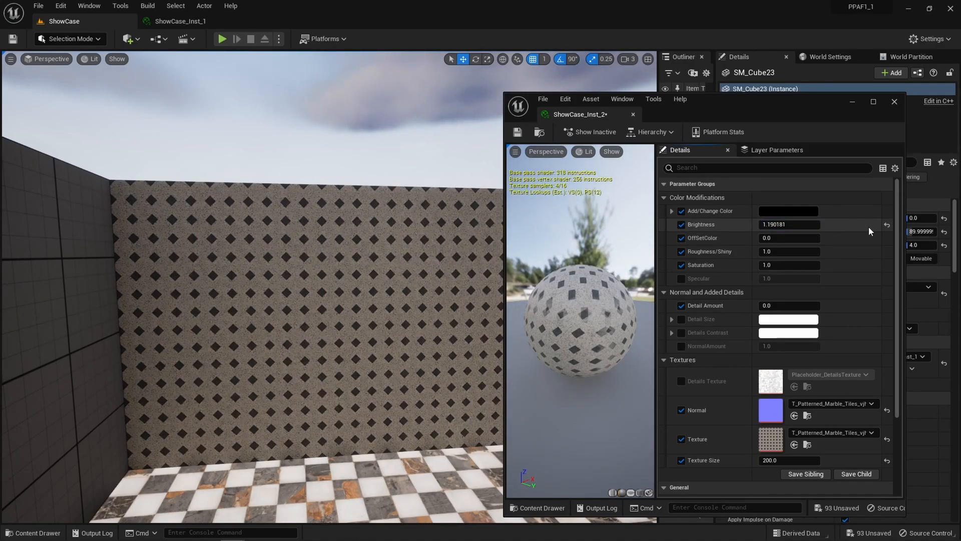
left_click(887, 226)
left_click_drag(778, 240, 751, 239)
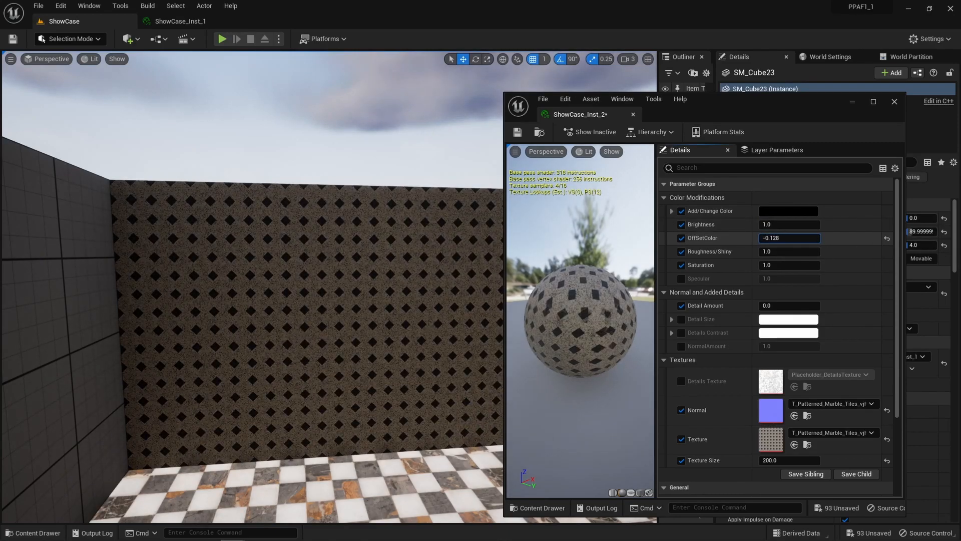
left_click(887, 240)
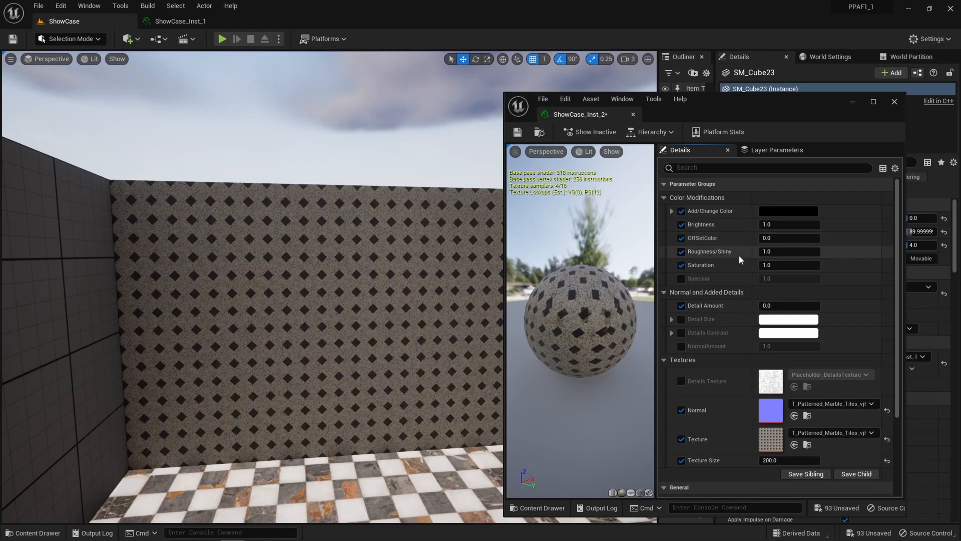
Try a Roughness/Shiny value of 0.3 and check the wall's reflections at a shallow angle.
key("w")
right_click_drag(381, 254, 412, 244)
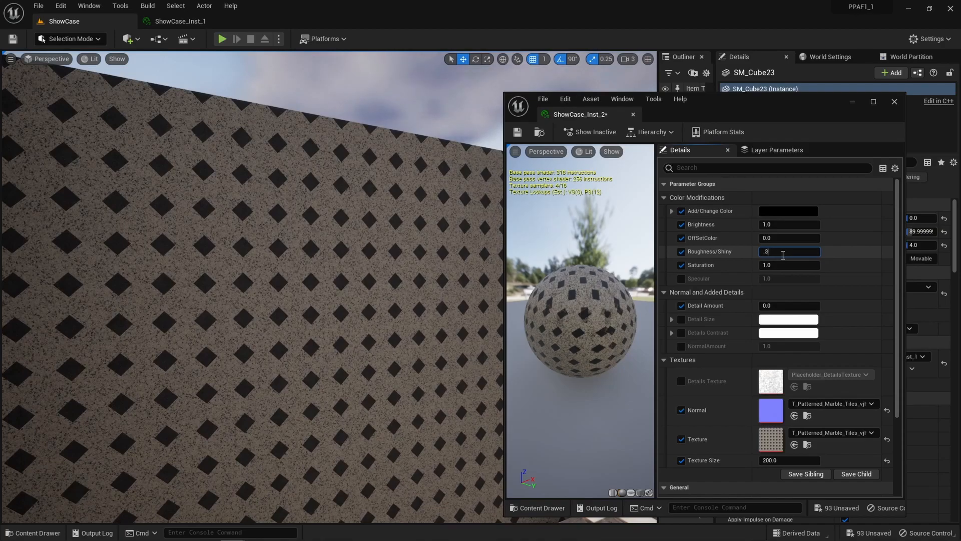
key("Return")
right_click_drag(400, 250, 425, 248)
key("a")
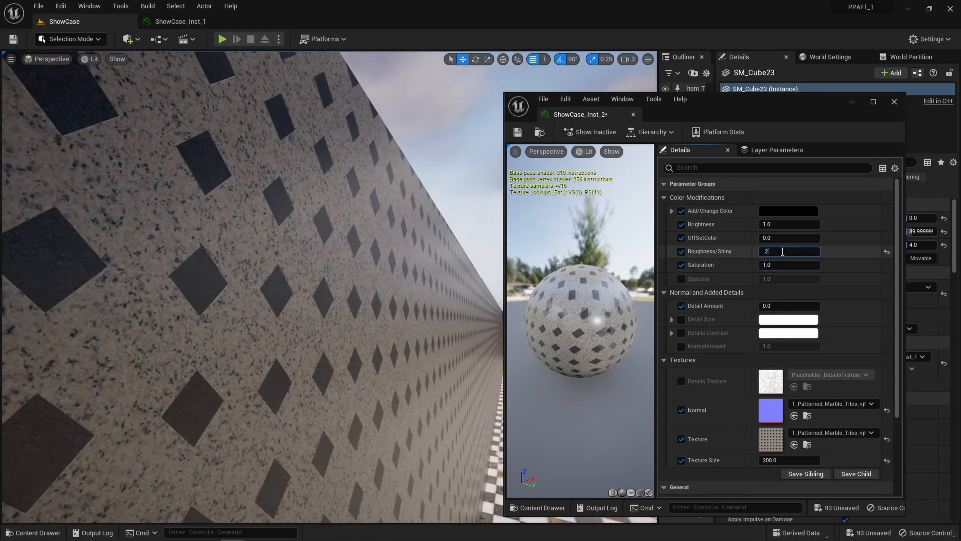
Set Roughness/Shiny to 0.2 and look over the whole wall.
key("Return")
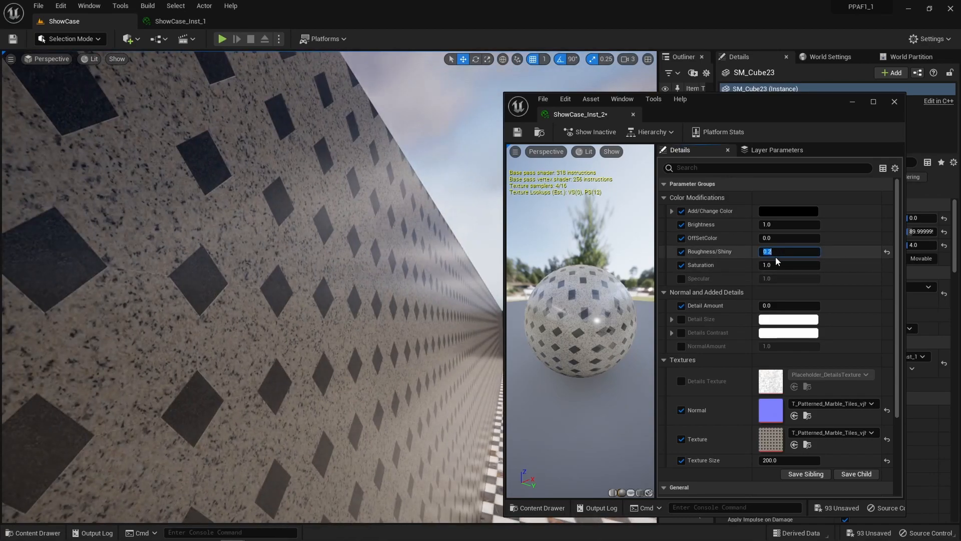
key("s")
right_click_drag(476, 251, 412, 251)
key("q")
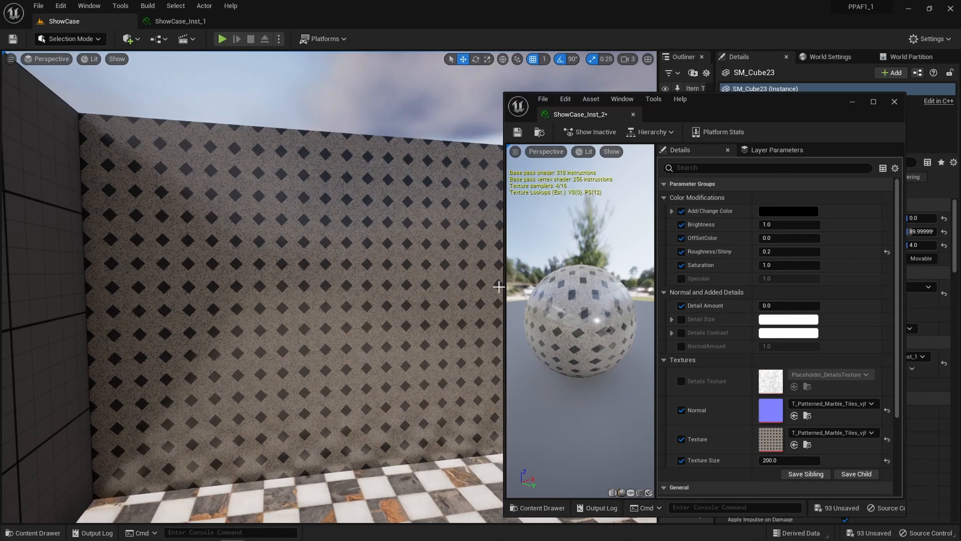
right_click_drag(405, 264, 407, 270)
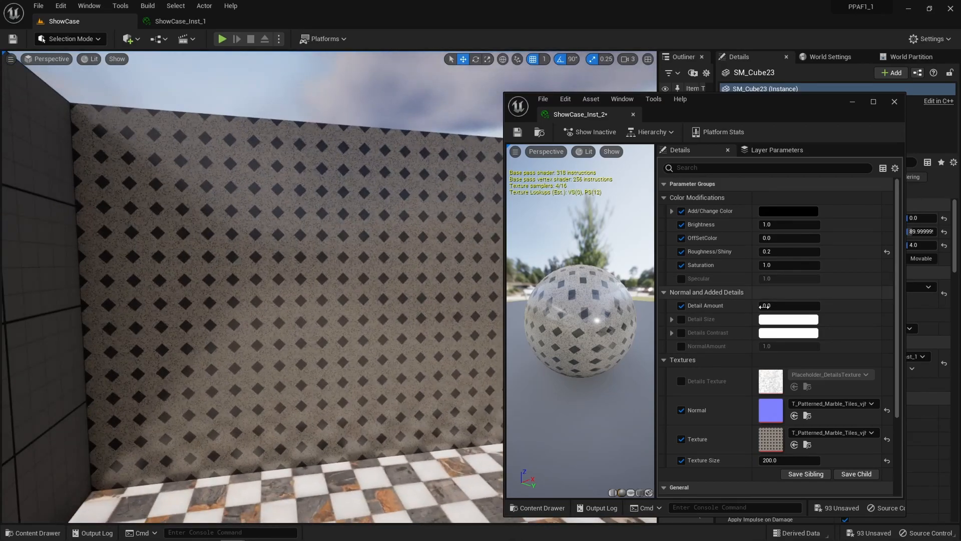
Try Texture Size values of 100 and 500 to compare the pattern scale on the wall.
scroll(779, 323, "down", 7)
mouse_move(484, 324)
right_mouse_down()
mouse_move(493, 324)
mouse_move(484, 318)
right_mouse_up()
key("s")
key("w")
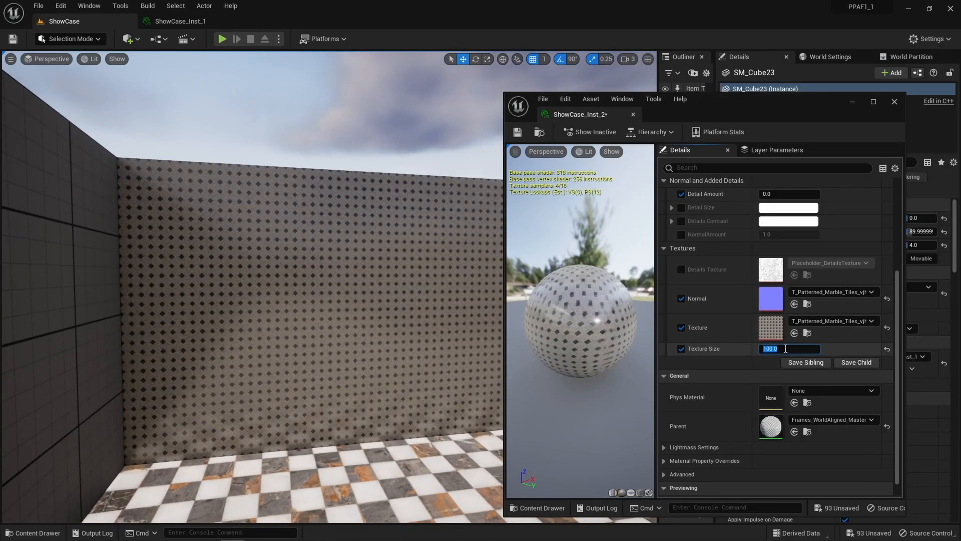
key("Return")
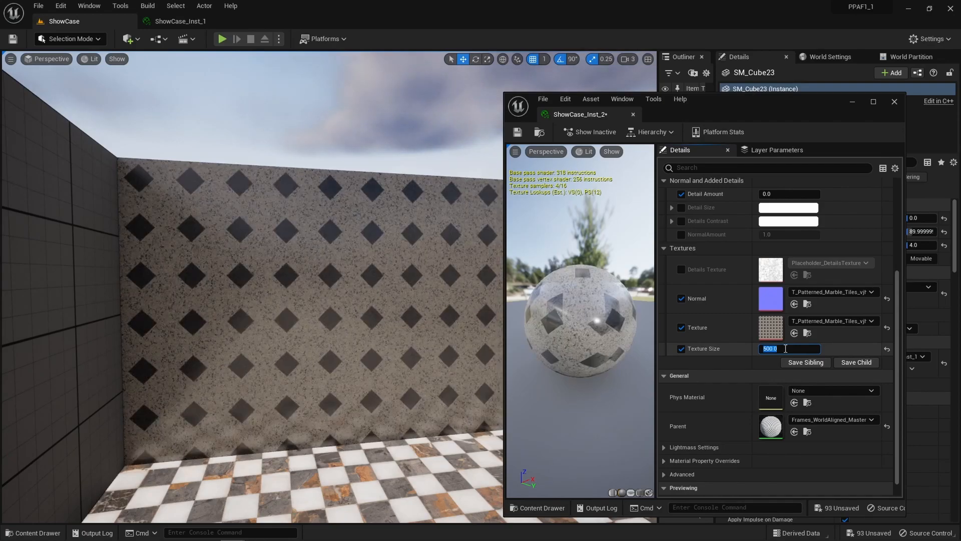
Set the Texture Size of ShowCase_Inst_2 to 250 and check the pattern along the wall.
right_click_drag(425, 350, 378, 345)
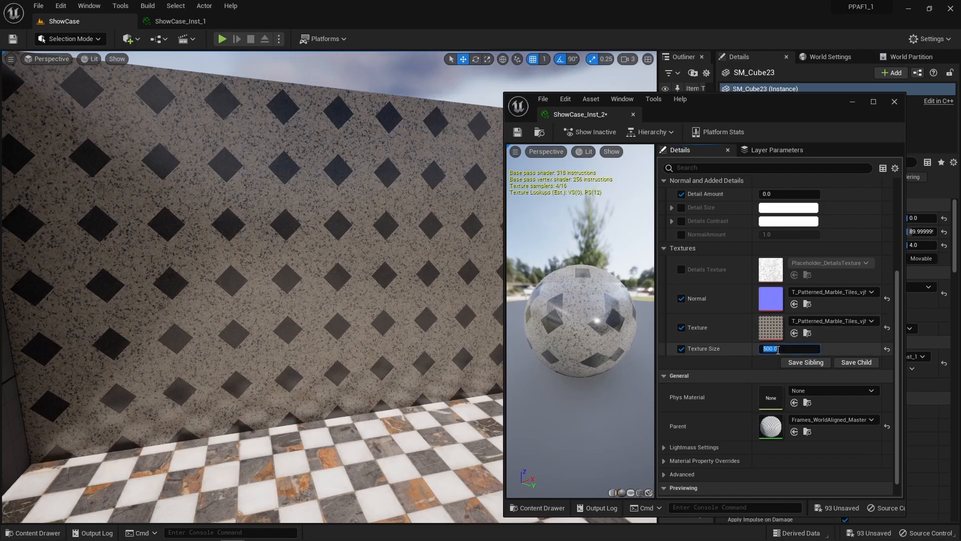
type("0")
key("Return")
right_click_drag(278, 326, 308, 331)
scroll(727, 302, "up", 3)
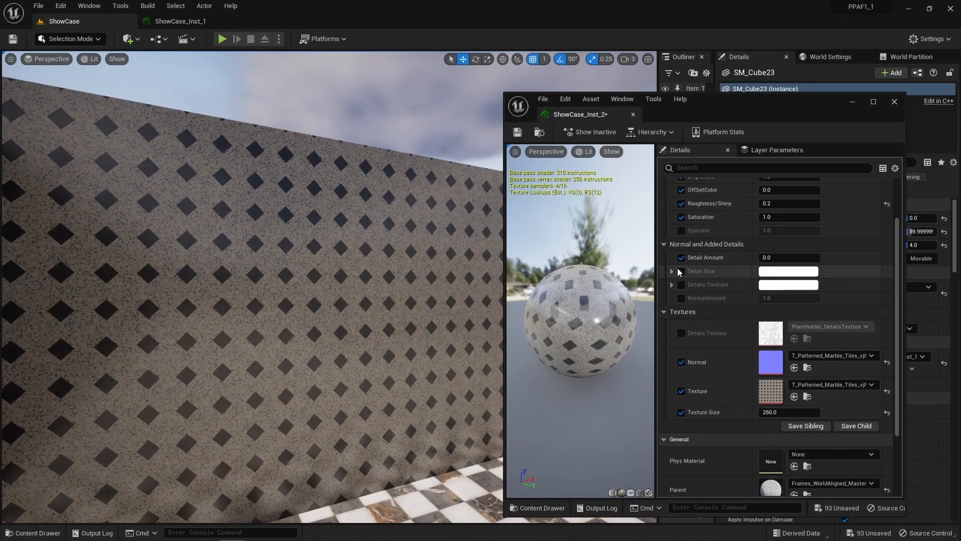
Set the Detail Amount of ShowCase_Inst_2 to 1 and inspect the added surface detail on the wall.
right_click_drag(350, 315, 300, 316)
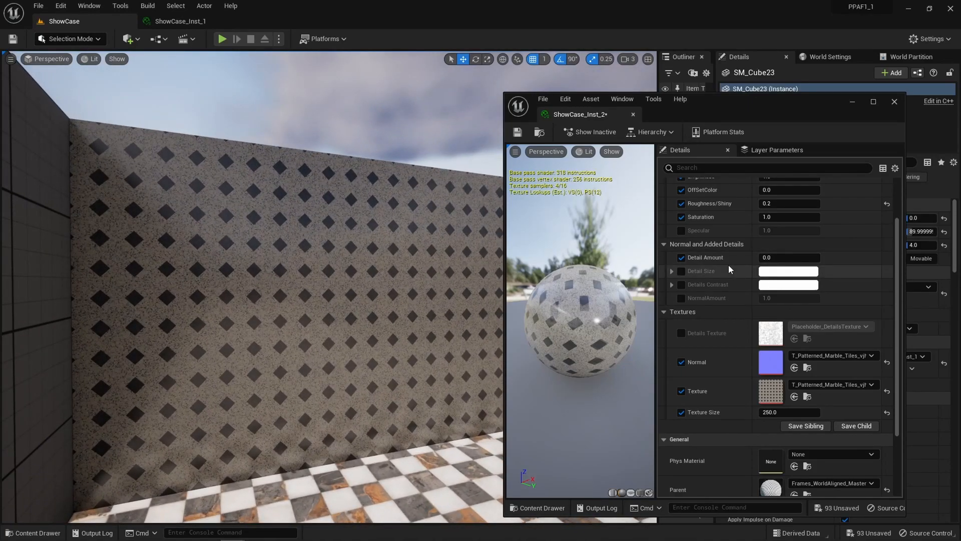
key("w")
mouse_move(367, 300)
right_mouse_down()
mouse_move(358, 311)
mouse_move(360, 286)
right_mouse_up()
key("s")
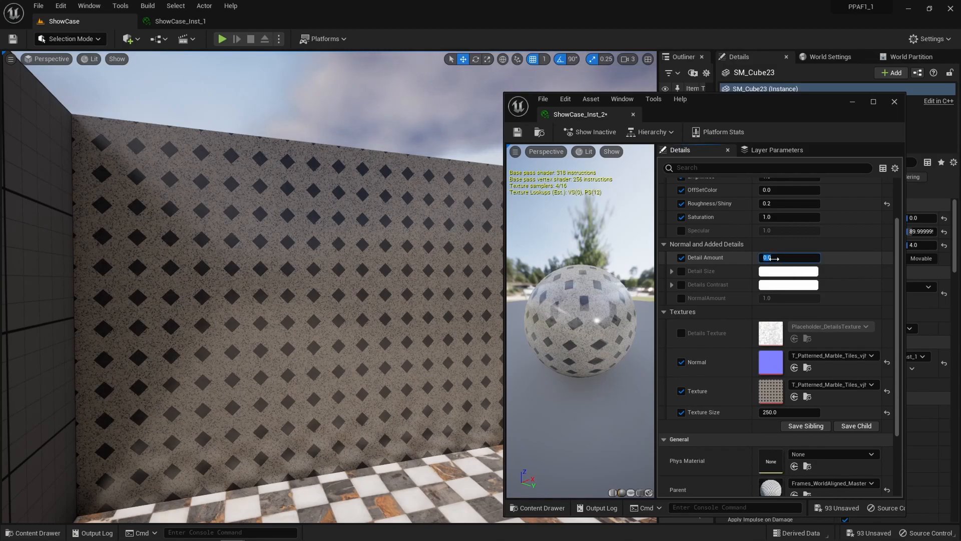
type("1")
key("Return")
right_click_drag(329, 287, 368, 280)
key("w")
key("s")
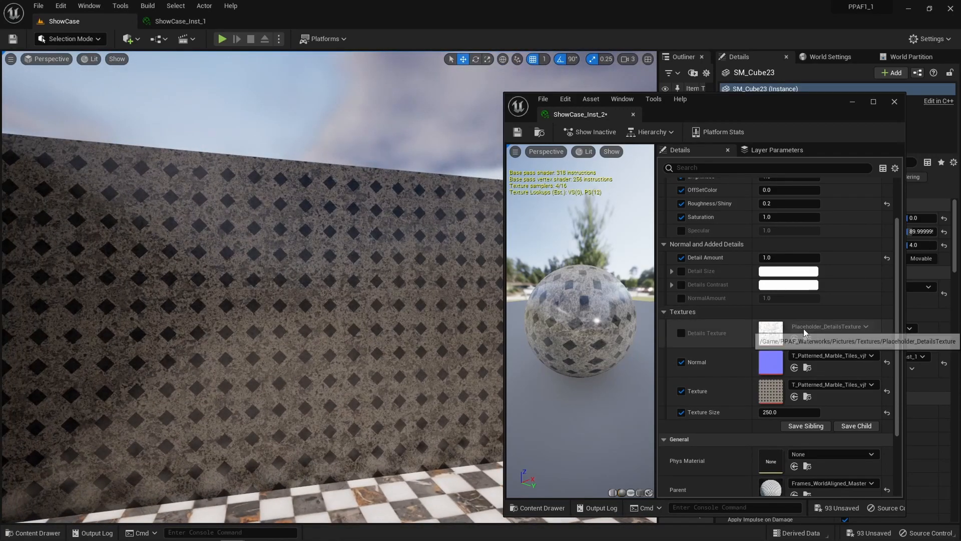
left_click_drag(328, 299, 380, 272)
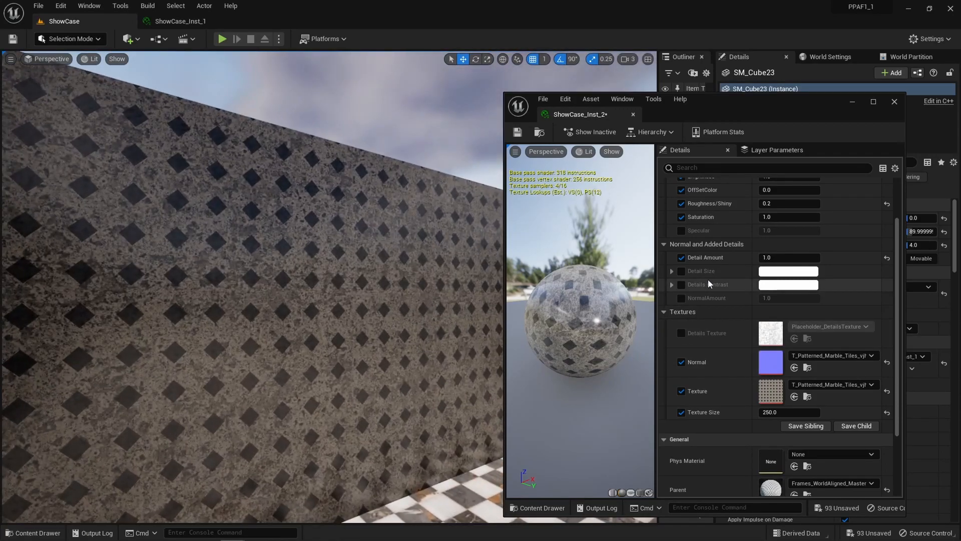
Try Detail Amount values of 1.2, 0.5 and 0.75 in ShowCase_Inst_2 to compare the surface detail on the wall.
left_click(777, 258)
type("1.2")
key("Return")
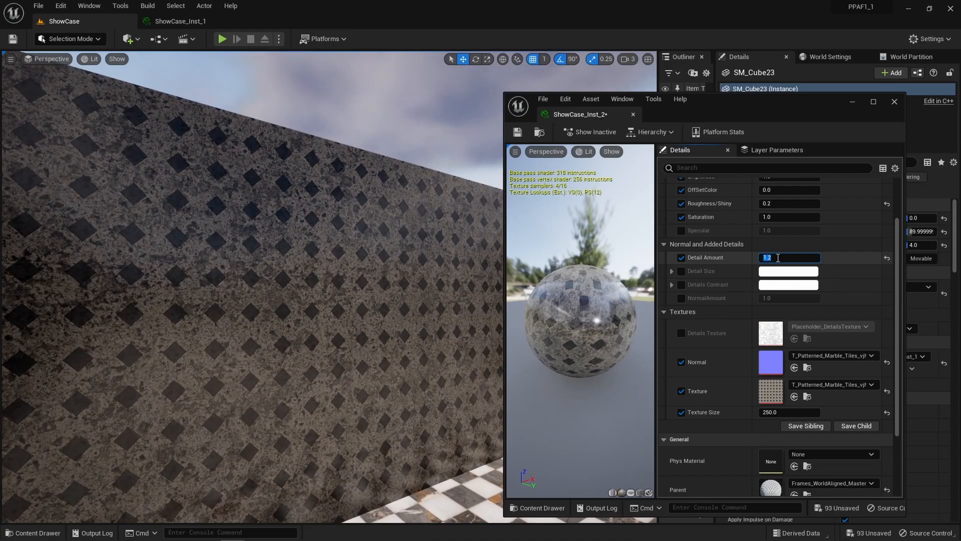
type(".5")
key("Return")
type("1.2")
key("Return")
type(".75")
key("Return")
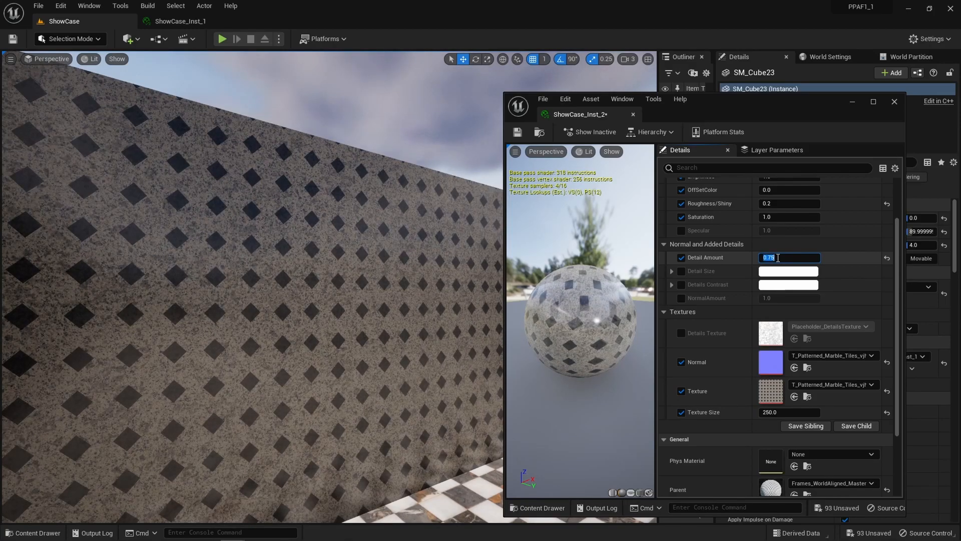
Compare Detail Amount 0 with 0.75 and look along the wall surface.
type("0")
key("Return")
type(".75")
key("Return")
right_click_drag(83, 238, 10, 230)
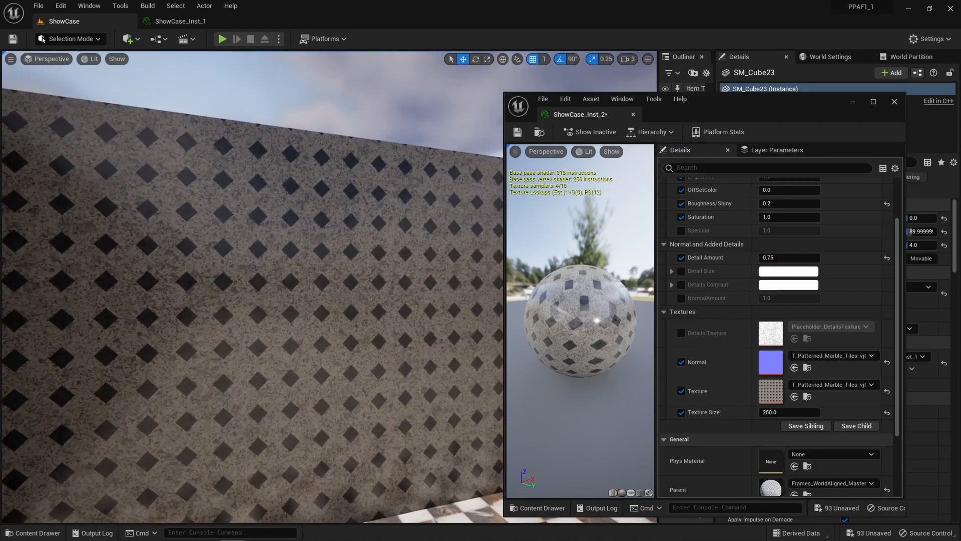
right_click_drag(250, 280, 294, 256)
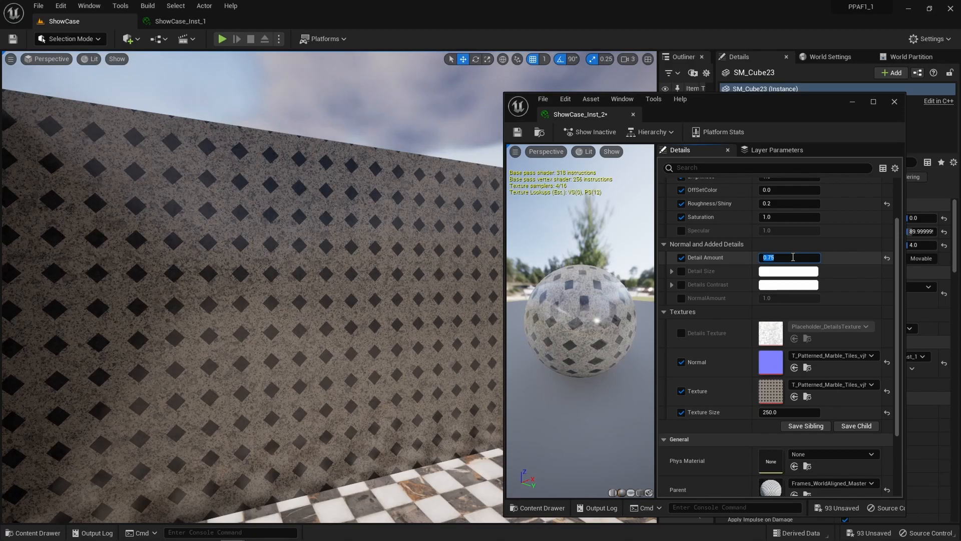
Set the Detail Amount back to 1 and inspect the wall's added detail from close up and farther away.
type("1")
key("Return")
left_click_drag(345, 311, 330, 361)
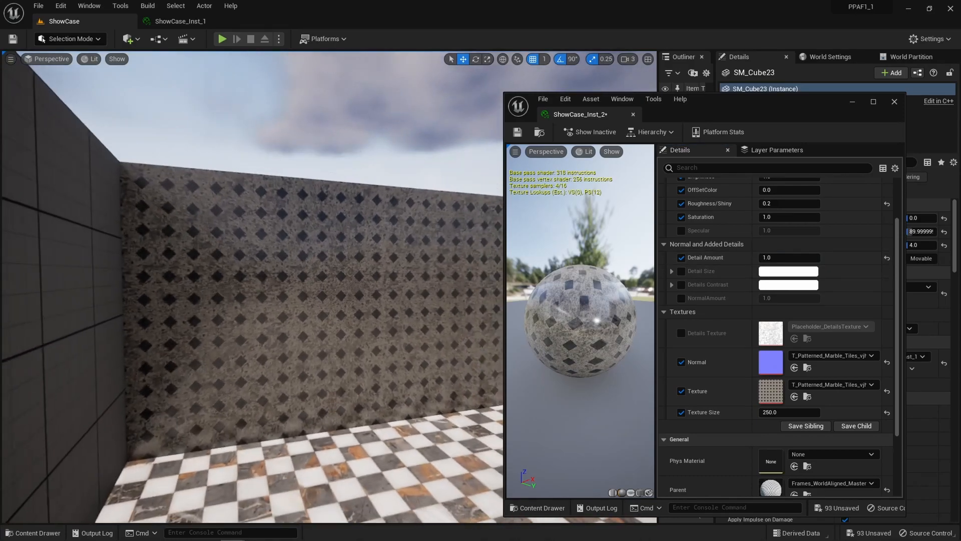
key("w")
right_click_drag(444, 279, 443, 292)
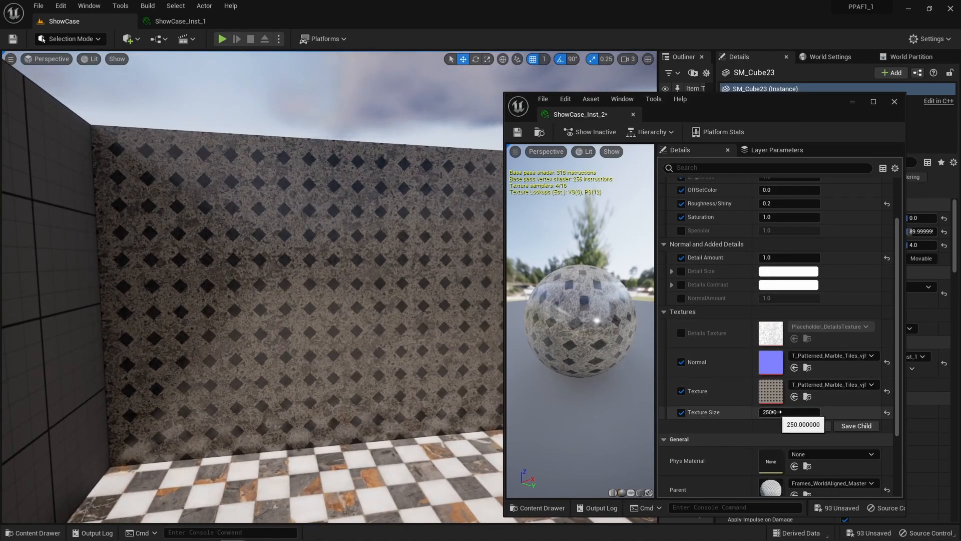
mouse_move(377, 278)
right_mouse_down()
mouse_move(377, 295)
mouse_move(377, 271)
mouse_move(377, 281)
right_mouse_up()
key("w")
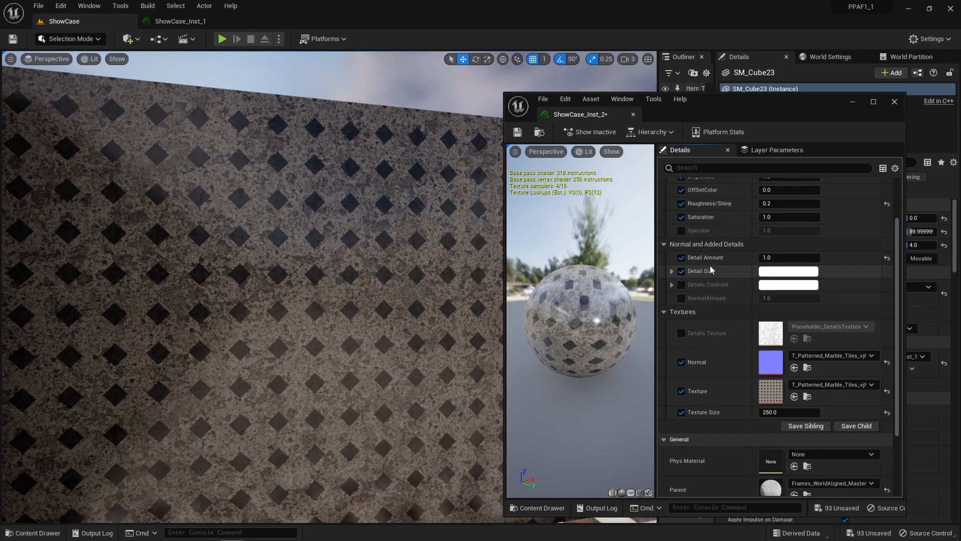
right_click_drag(457, 261, 457, 262)
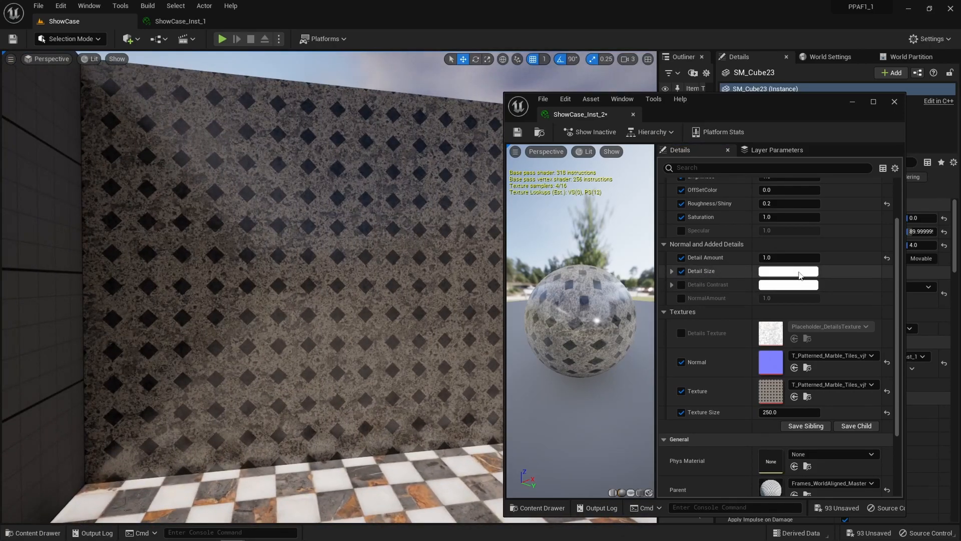
Try a different Detail Size value for the wall material's added detail.
left_click(800, 274)
left_click_drag(643, 359, 611, 359)
left_click(775, 523)
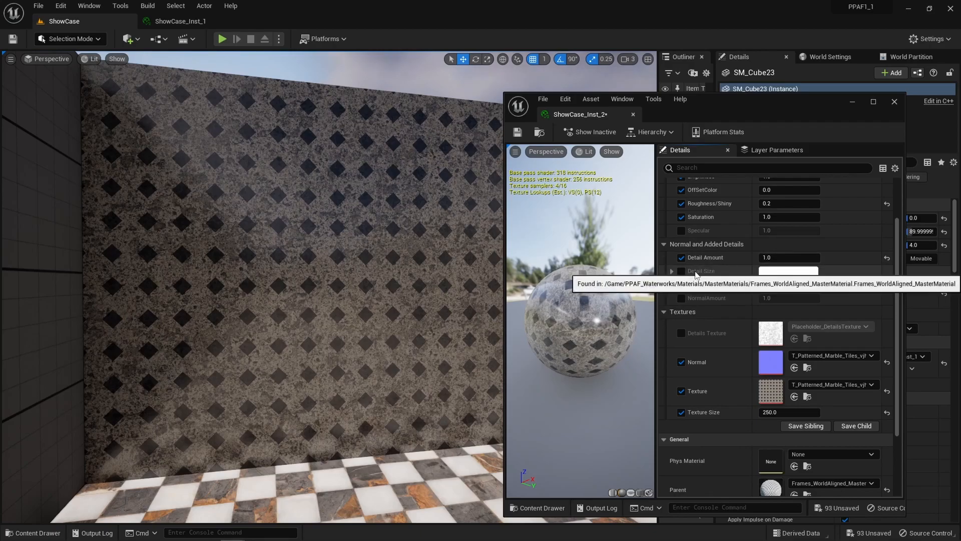
Try a different Details Contrast value for the wall material and disable that parameter again.
scroll(699, 269, "up", 2)
scroll(736, 263, "up", 1)
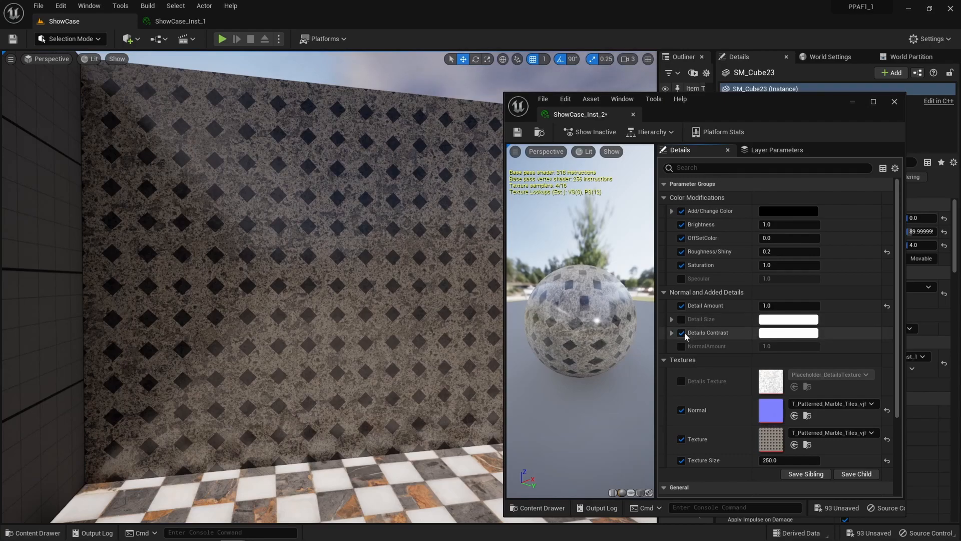
left_click(786, 334)
left_click_drag(712, 338, 716, 308)
left_click(765, 524)
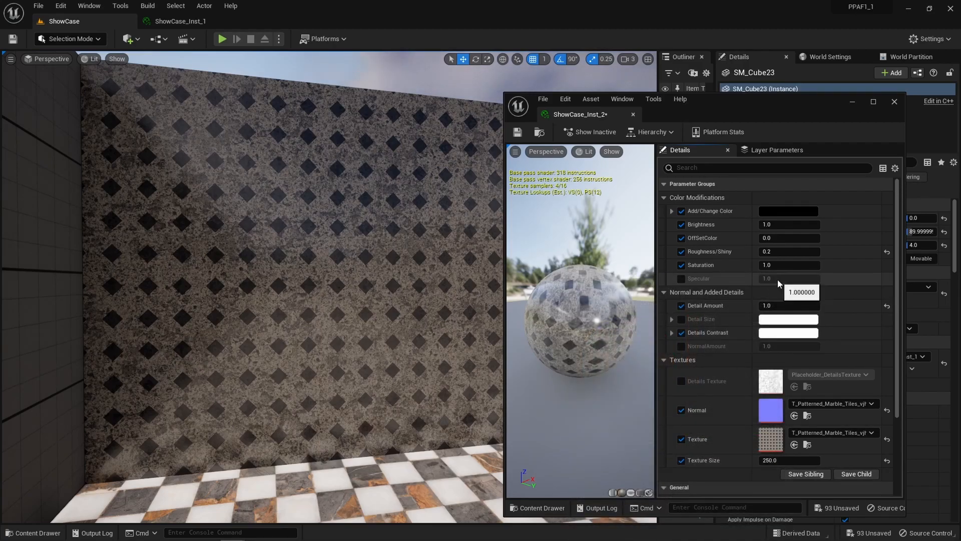
left_click(681, 332)
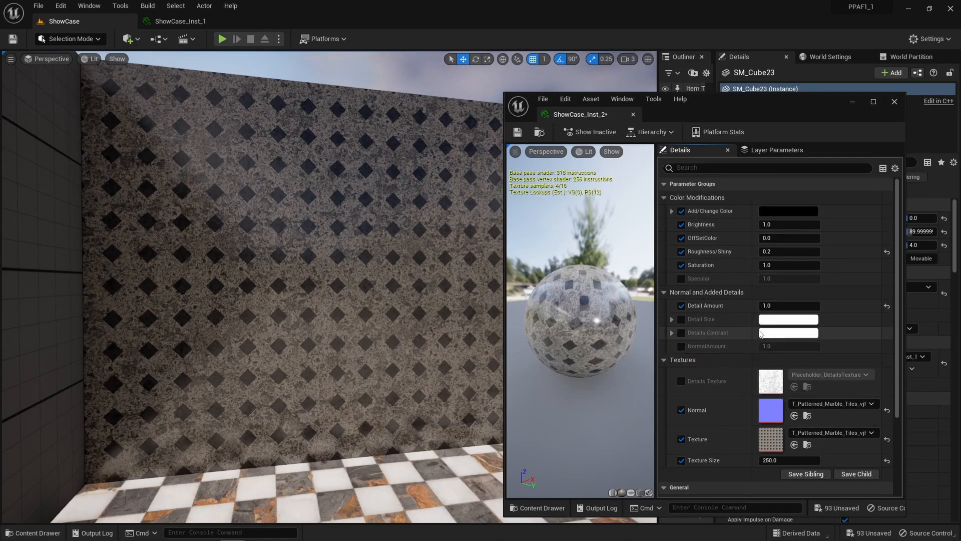
Reset Roughness/Shiny and Detail Amount of ShowCase_Inst_2 to their default values.
right_click_drag(350, 280, 420, 280)
scroll(587, 352, "down", 3)
scroll(581, 326, "up", 5)
left_click(887, 251)
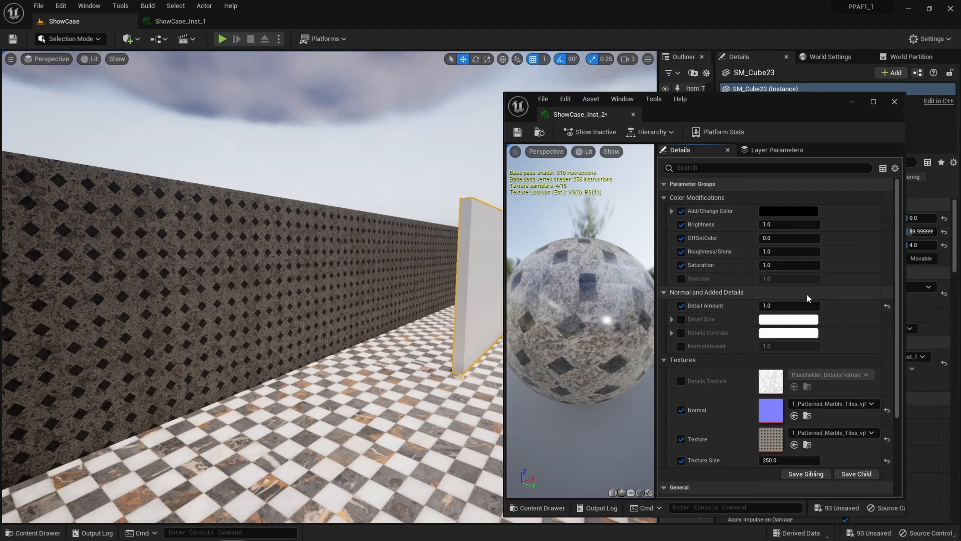
scroll(806, 293, "down", 1)
left_click(887, 289)
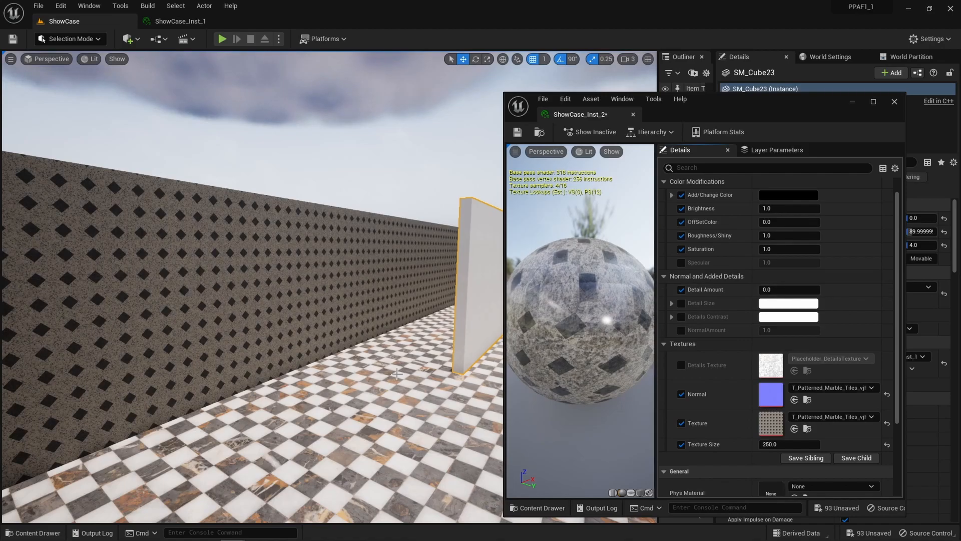
Assign the Old_Varnished_Madrone_Burl_Veneer albedo and normal map to the Texture and Normal parameters of ShowCase_Inst_2.
left_click(807, 398)
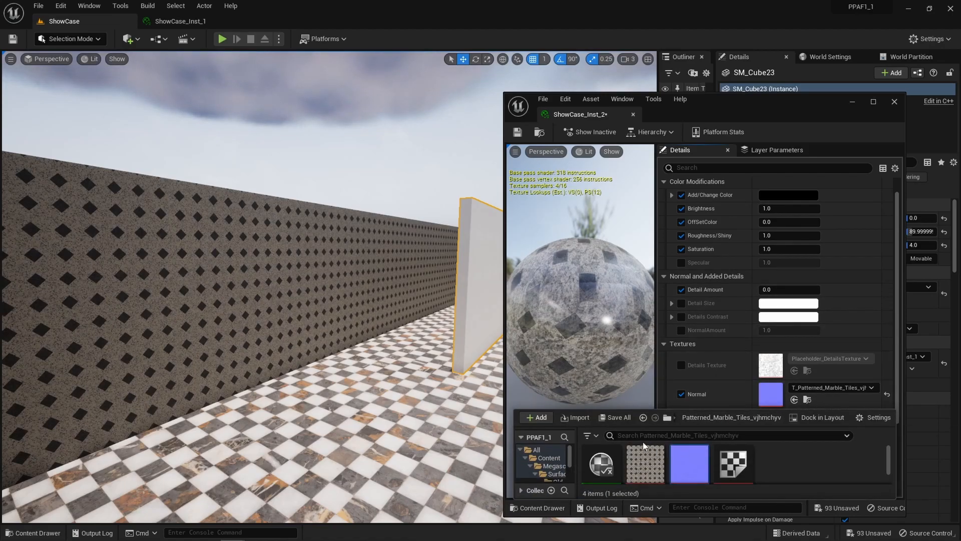
scroll(737, 327, "down", 3)
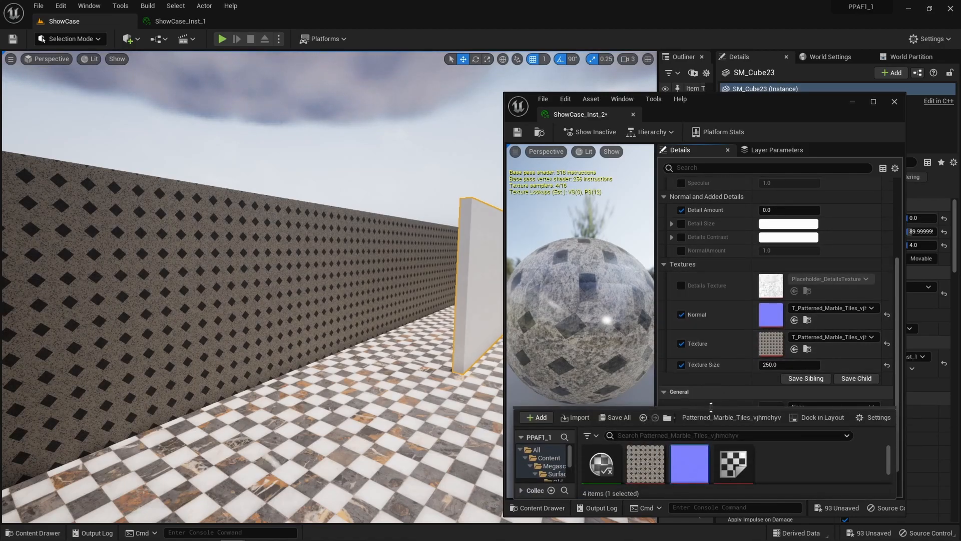
left_click(557, 419)
left_click_drag(645, 403, 783, 342)
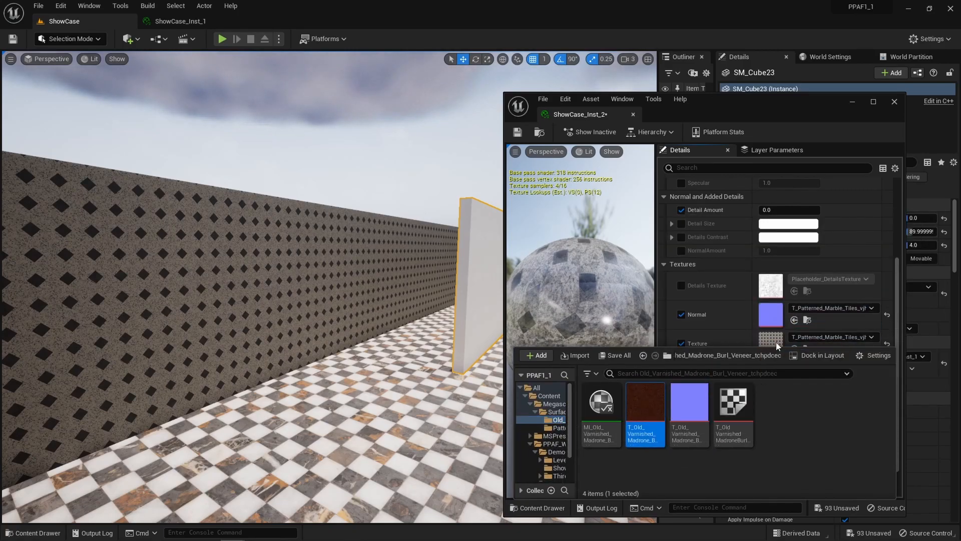
left_click_drag(724, 347, 724, 362)
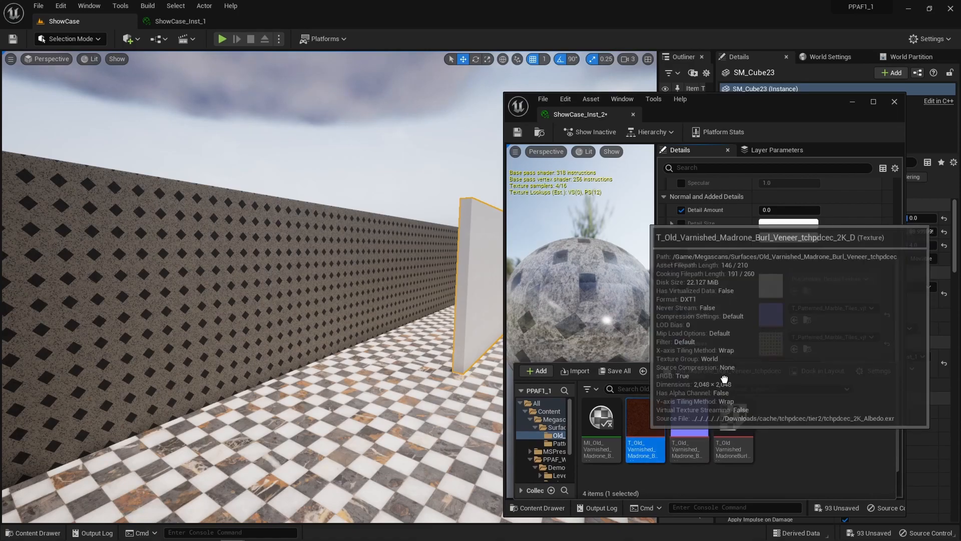
left_click_drag(647, 421, 776, 343)
left_click_drag(692, 424, 781, 314)
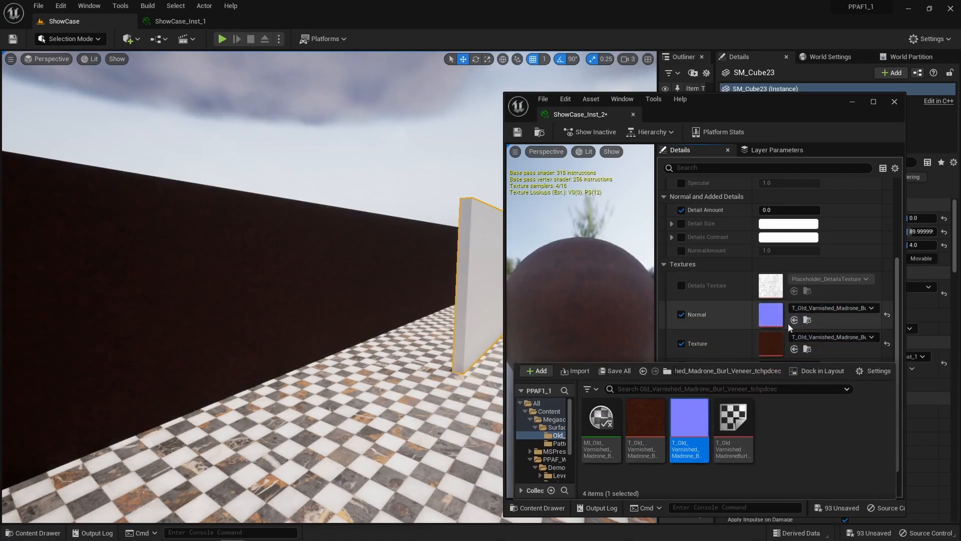
Select the long wall and reset its Element 0 material to the default.
right_click_drag(343, 294, 385, 280)
left_click(329, 261)
left_click_drag(813, 105, 623, 109)
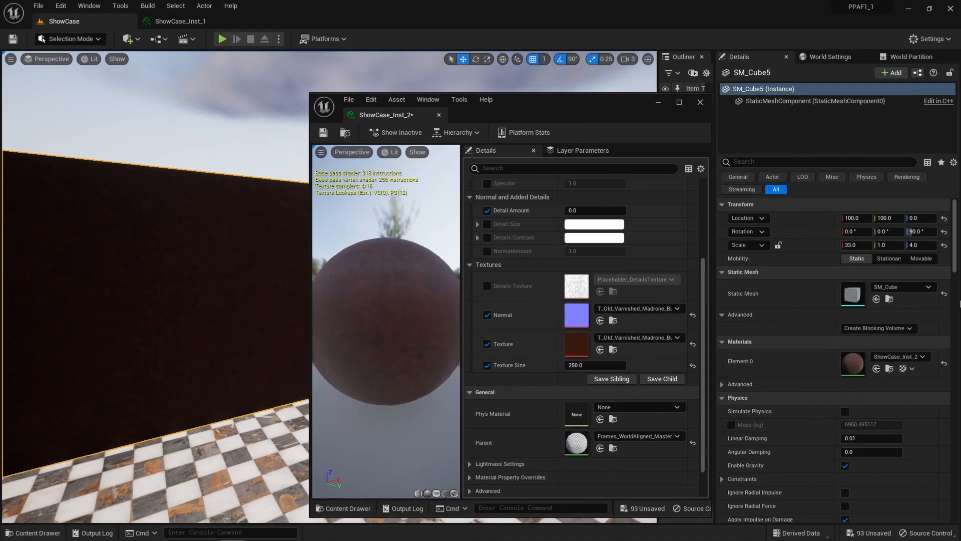
left_click(944, 363)
Apply ShowCase_Inst_2 from the ShowCase_Materials folder to the frame around the seaside picture.
left_click_drag(569, 96, 811, 99)
mouse_move(442, 165)
right_mouse_down()
mouse_move(591, 167)
mouse_move(531, 145)
mouse_move(520, 158)
mouse_move(430, 151)
right_mouse_up()
key("w")
left_click(33, 532)
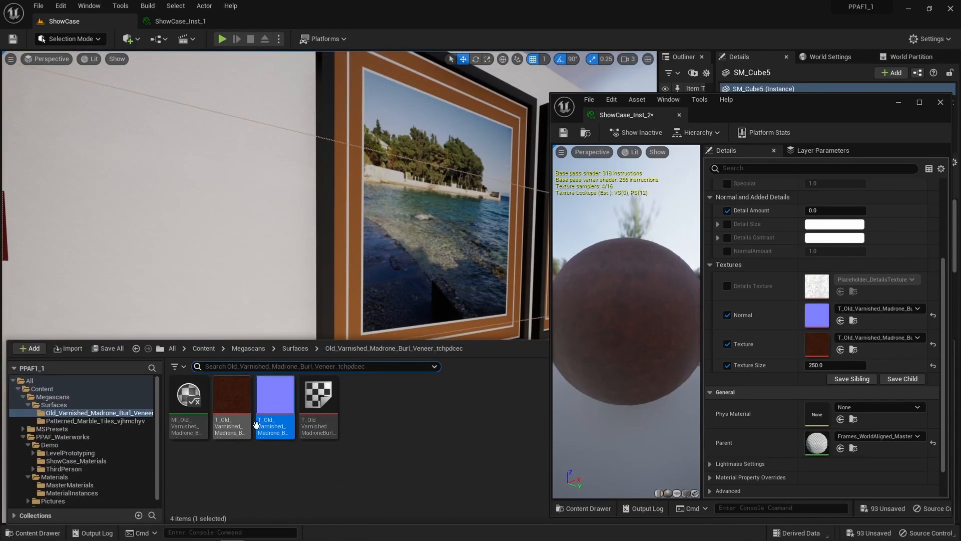
left_click(24, 397)
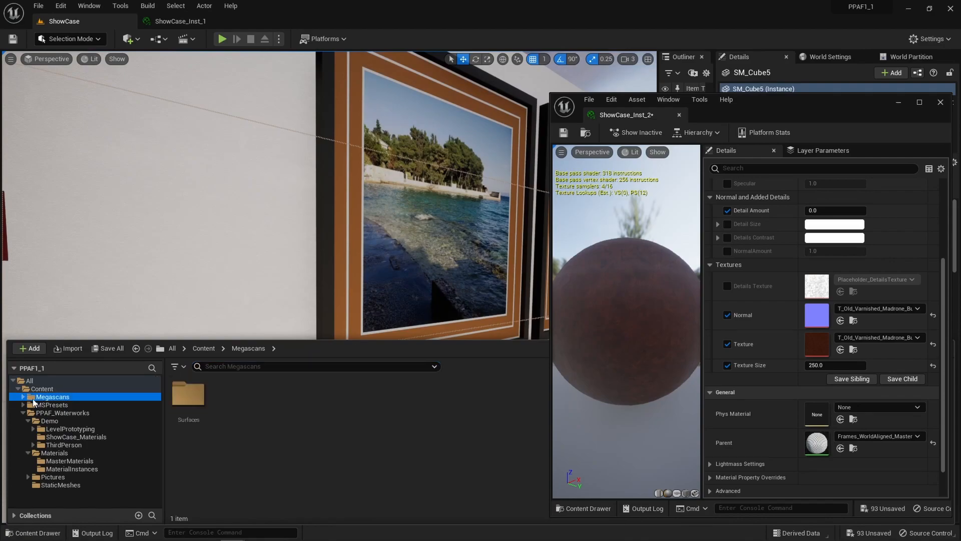
left_click(81, 438)
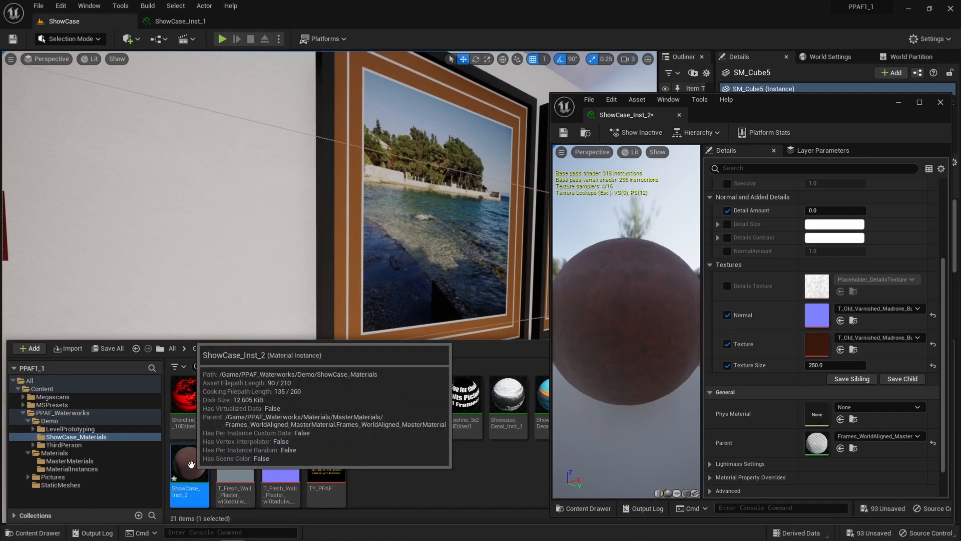
left_click_drag(188, 472, 322, 271)
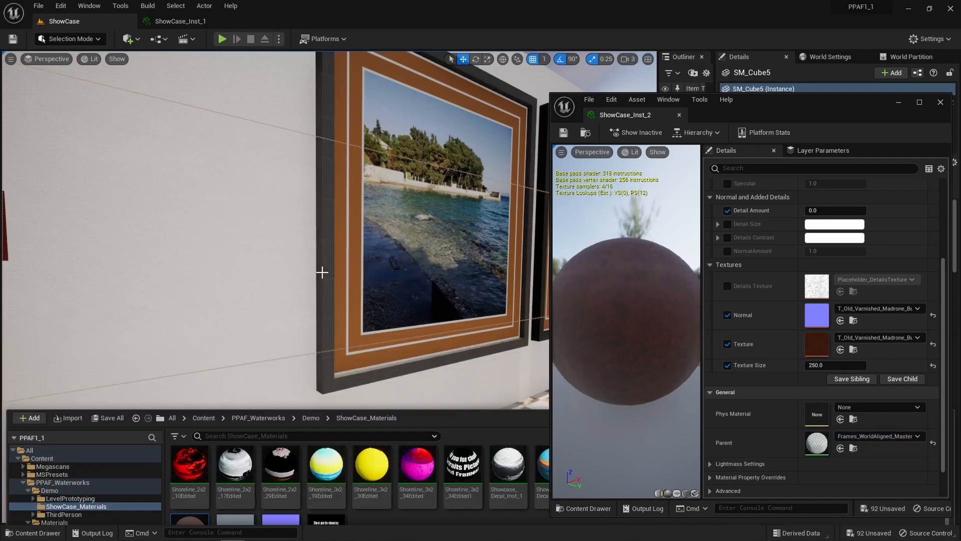
Inspect the veneer material on the picture frame's lower corner up close.
mouse_move(322, 272)
right_mouse_down()
mouse_move(334, 256)
mouse_move(312, 266)
mouse_move(334, 275)
mouse_move(321, 271)
mouse_move(317, 283)
right_mouse_up()
key("w")
key("w")
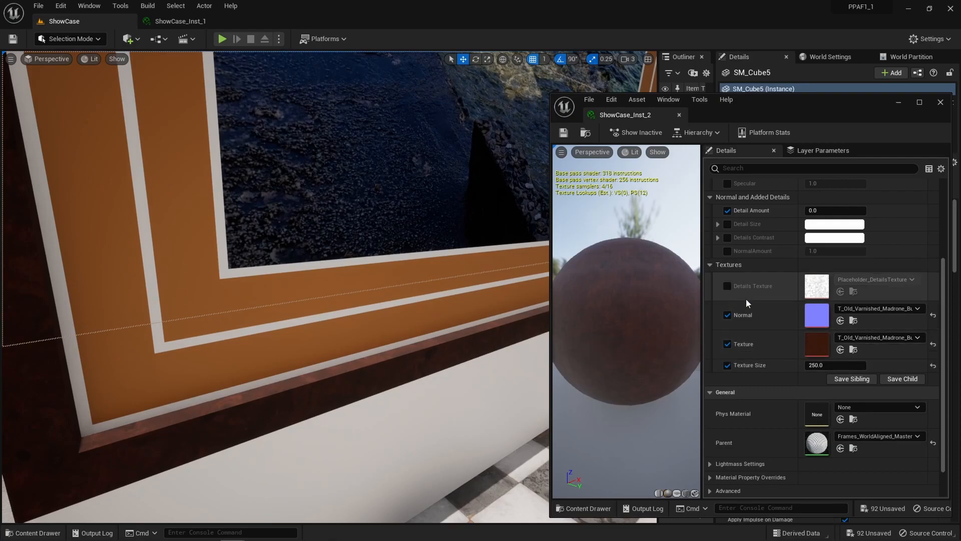
right_click_drag(450, 285, 350, 278)
mouse_move(275, 285)
right_mouse_down()
mouse_move(320, 295)
mouse_move(290, 280)
mouse_move(341, 285)
mouse_move(280, 291)
mouse_move(505, 285)
mouse_move(230, 288)
mouse_move(280, 292)
mouse_move(300, 283)
right_mouse_up()
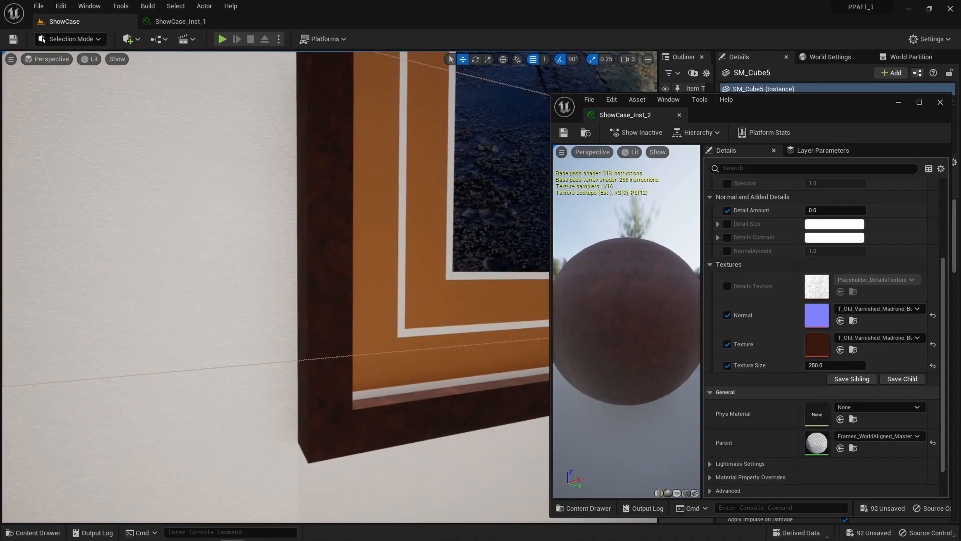
Disable Add/Change Color, raise Brightness to about 3.3 and set Detail Amount to 1 for the frame material.
left_click_drag(770, 107, 755, 53)
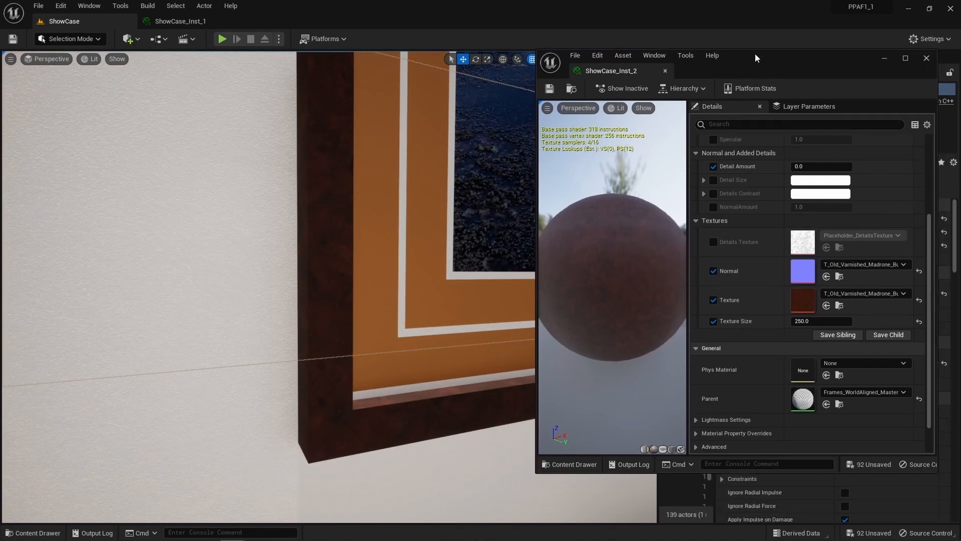
left_click(134, 45)
left_click(131, 39)
scroll(853, 283, "up", 3)
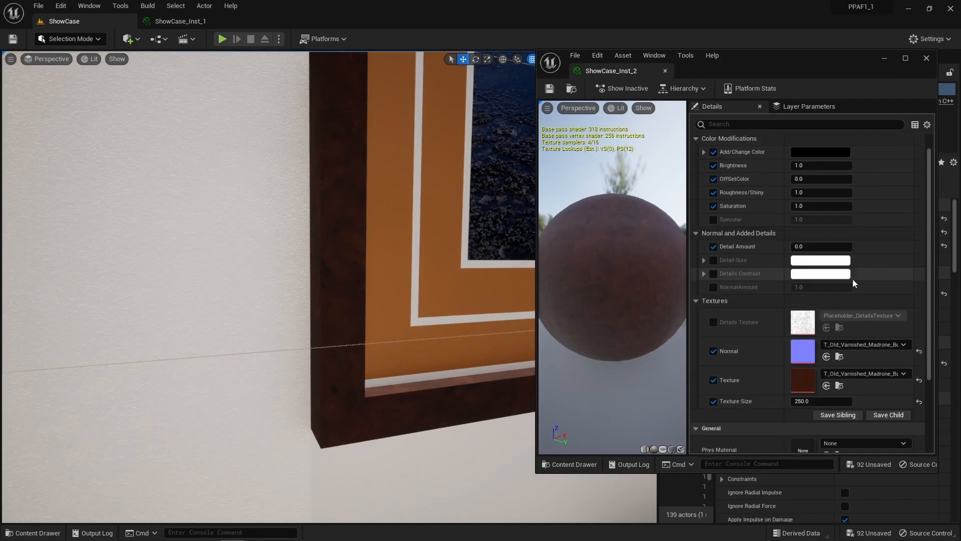
scroll(854, 284, "up", 1)
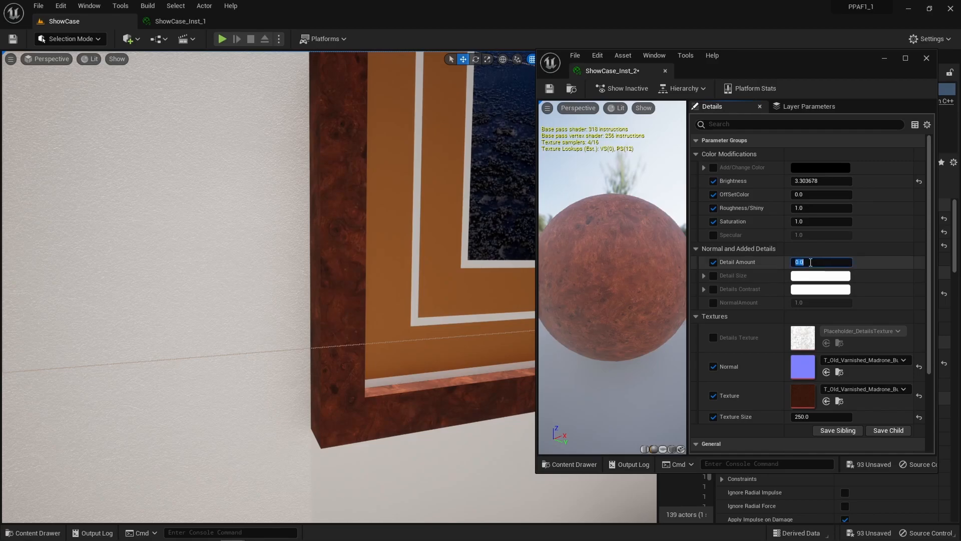
type("1")
key("Return")
Inspect the added detail on the frame and set its Detail Amount to 1.5.
right_click_drag(474, 299, 496, 311)
key("w")
key("w")
key("s")
key("s")
left_click(815, 261)
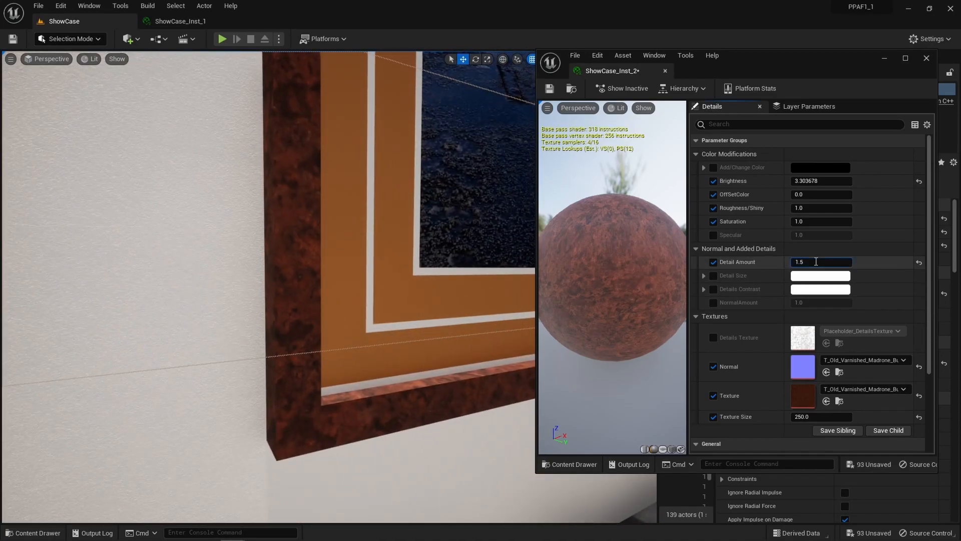
key("Return")
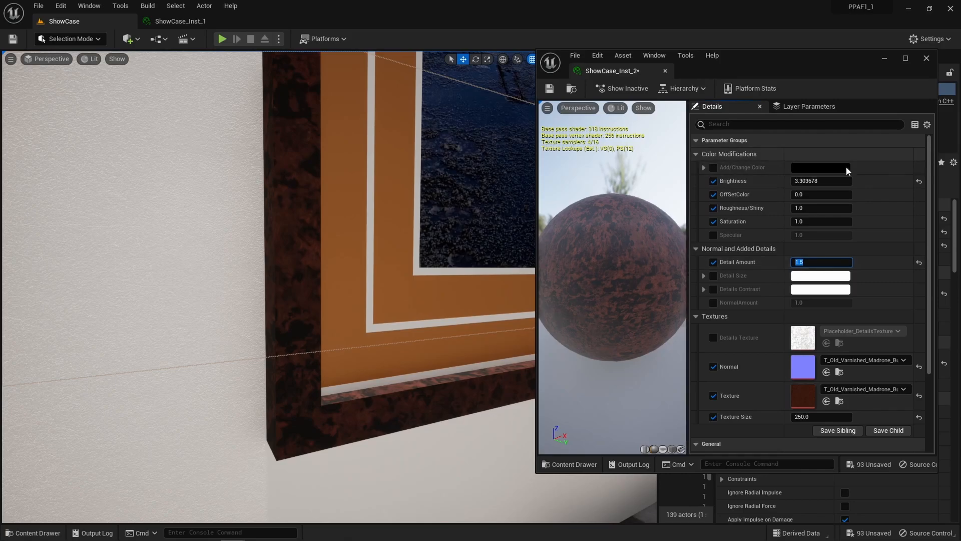
Set the frame material's OffSetColor to 0.048, Brightness to about 12.53 and Roughness/Shiny to 0.4.
mouse_move(816, 181)
left_mouse_down()
mouse_move(845, 180)
mouse_move(796, 193)
mouse_move(820, 193)
left_mouse_up()
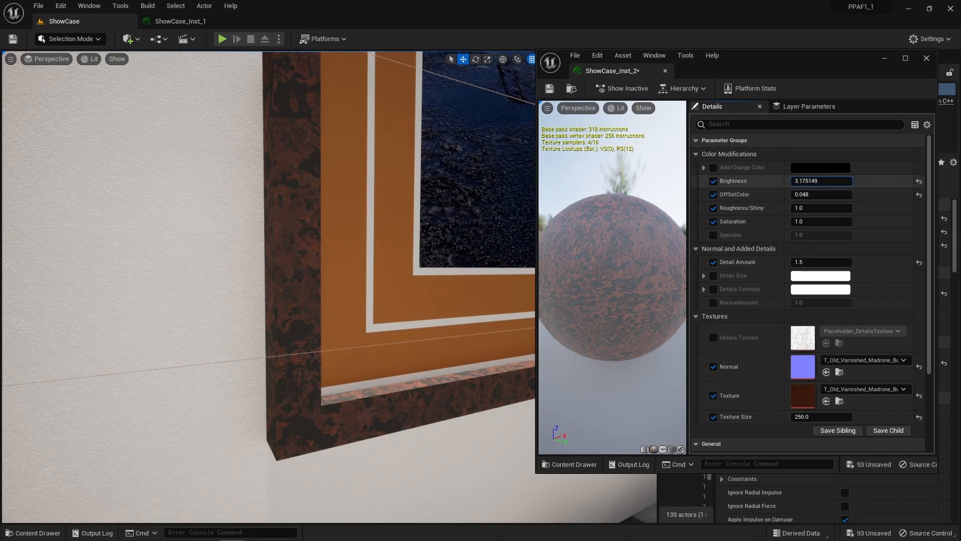
left_click_drag(821, 181, 846, 180)
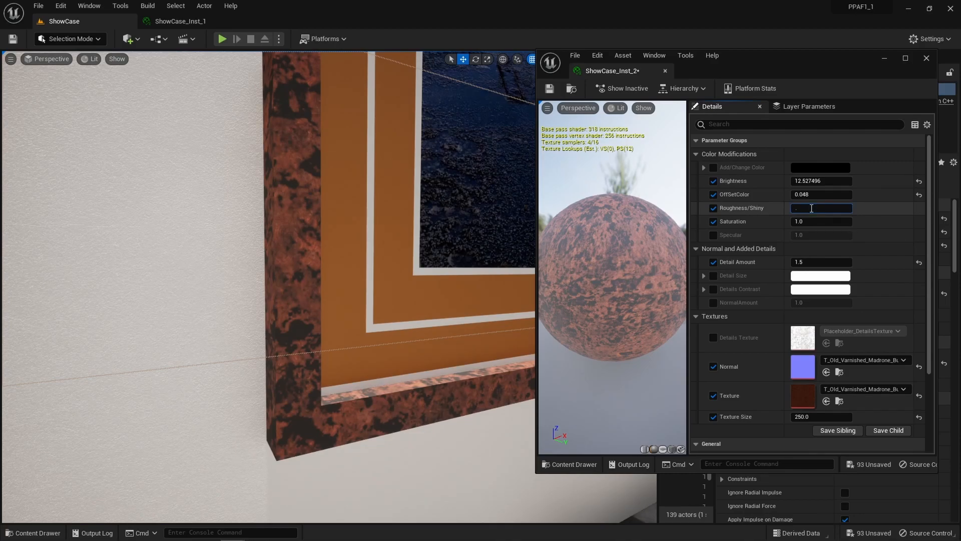
type("0.4")
key("Return")
Try OffSetColor -0.256, settle on -0.016, reduce Saturation to about 0.27 and raise Brightness to about 18.87.
left_click(816, 194)
type("-0.256")
key("Return")
mouse_move(820, 195)
left_mouse_down()
mouse_move(835, 194)
mouse_move(826, 194)
left_mouse_up()
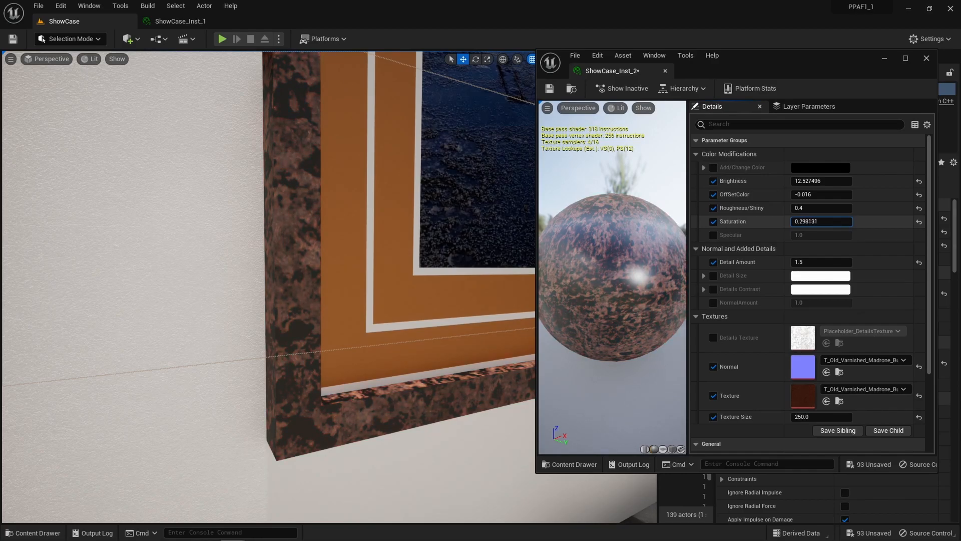
right_click_drag(400, 250, 445, 260)
mouse_move(819, 180)
left_mouse_down()
mouse_move(800, 181)
mouse_move(837, 180)
left_mouse_up()
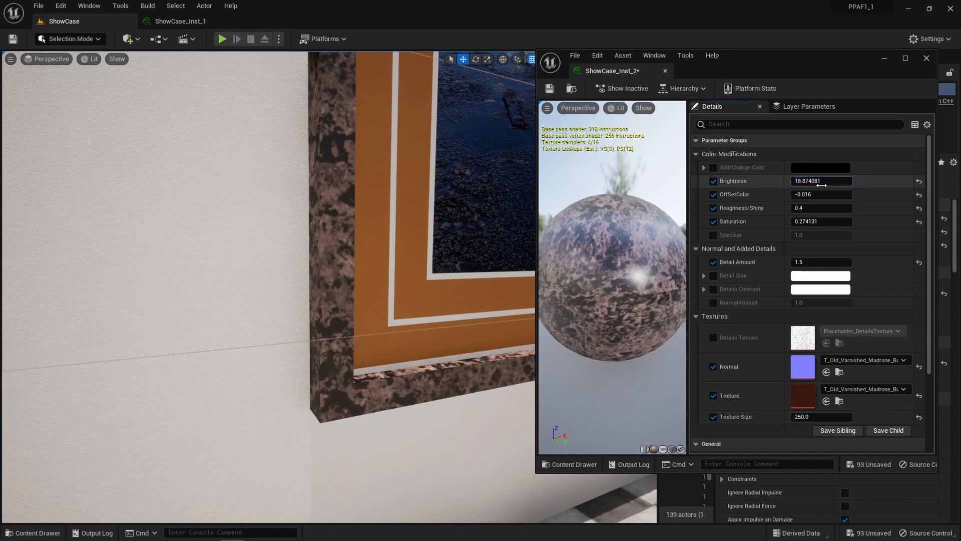
Set the frame material's Detail Amount to 0 and view the frame up close.
type("0")
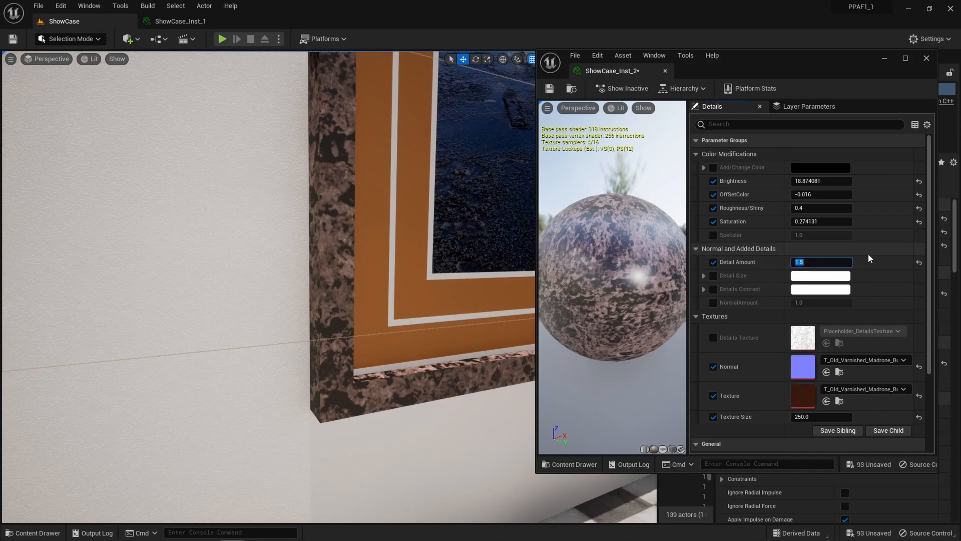
key("Return")
right_click_drag(488, 221, 440, 189)
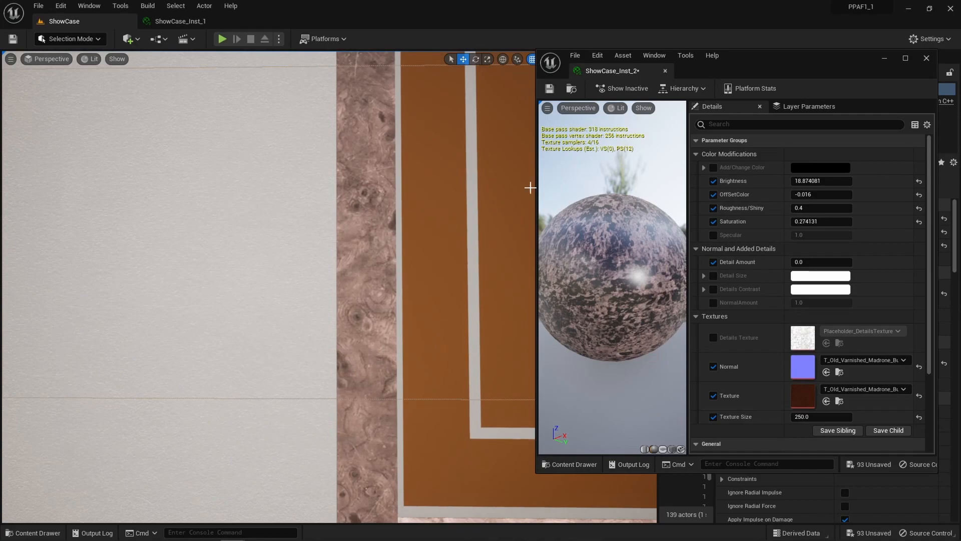
Enable Add/Change Color for the frame material, try a pale reddish grey, and cancel the colour choice.
left_click(713, 167)
left_click(818, 167)
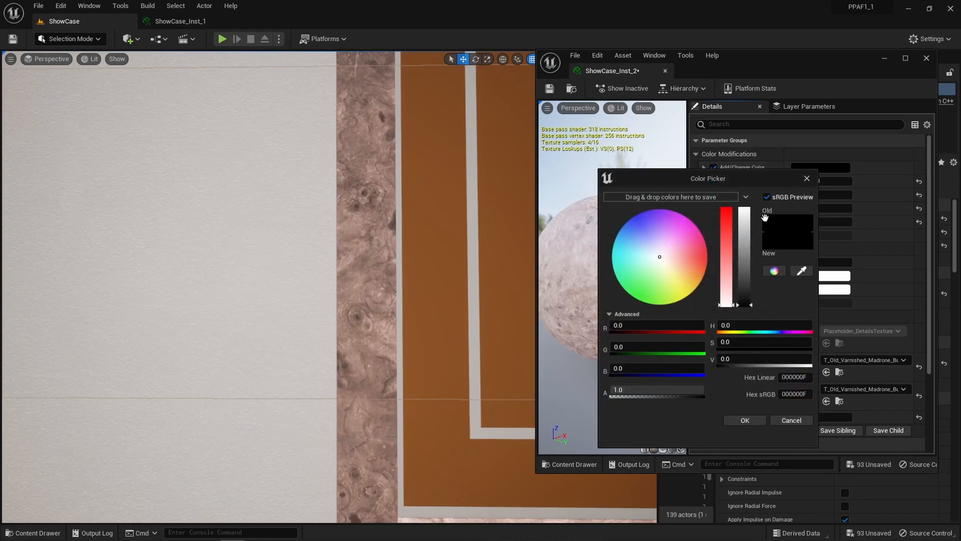
left_click(728, 227)
mouse_move(746, 231)
left_mouse_down()
mouse_move(746, 270)
mouse_move(730, 297)
left_mouse_up()
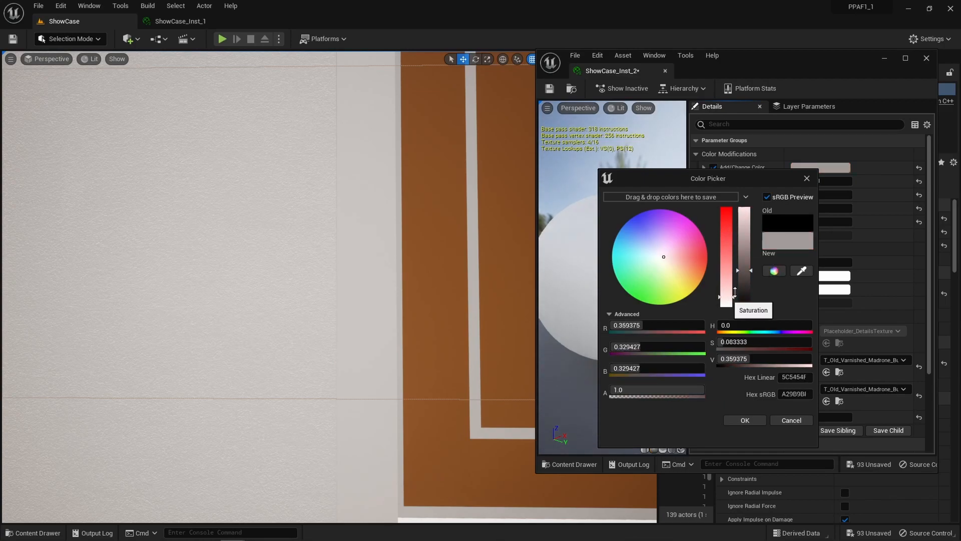
left_click(791, 420)
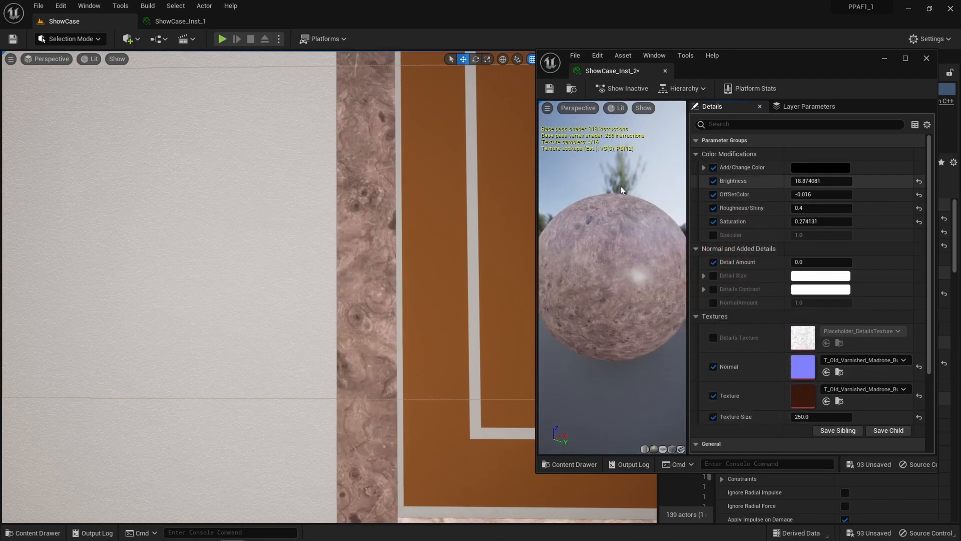
Lower the frame material's Brightness to about 3.15.
right_click_drag(524, 240, 510, 216)
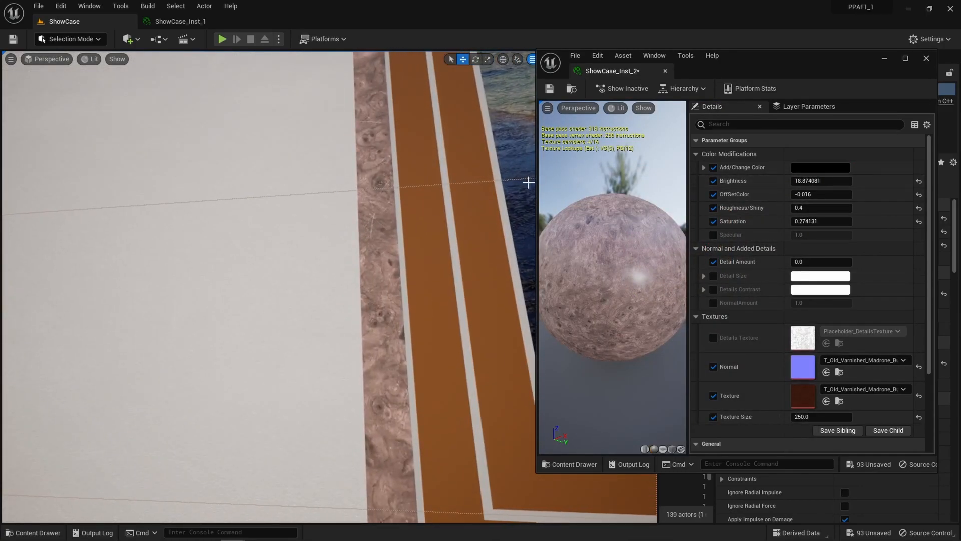
right_click_drag(527, 181, 521, 210)
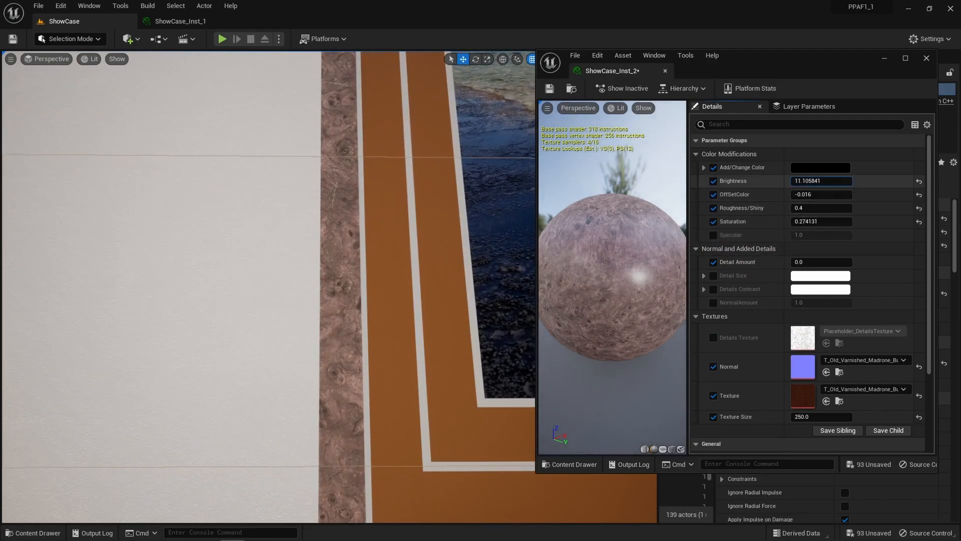
left_click_drag(821, 181, 806, 181)
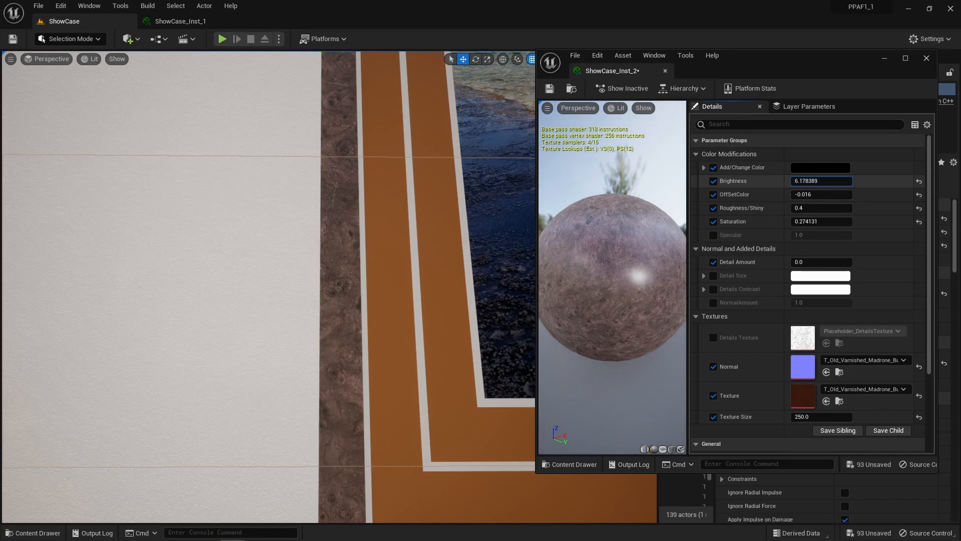
left_click_drag(821, 181, 817, 181)
right_click_drag(446, 206, 345, 282)
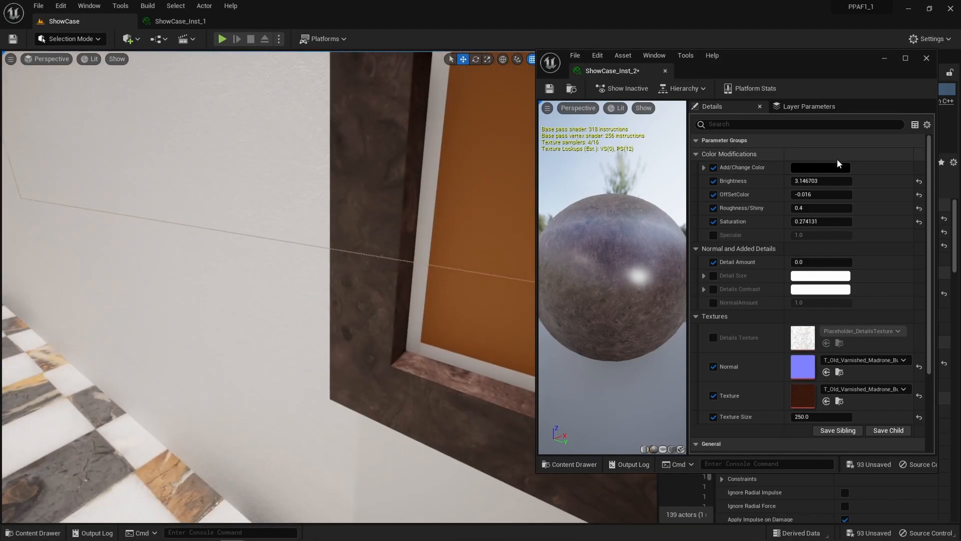
Set the frame material's OffSetColor to -0.048 and Roughness/Shiny to 0.2.
left_click_drag(820, 194, 808, 194)
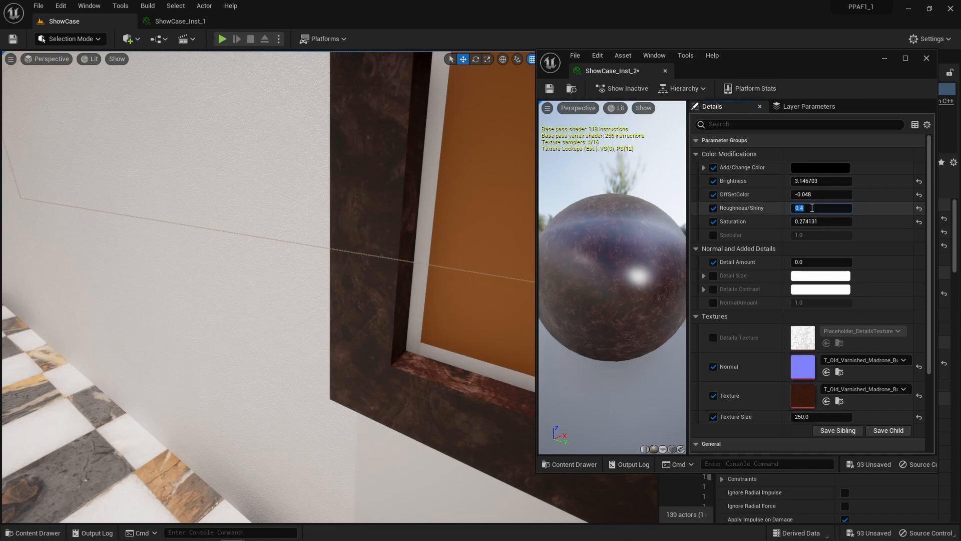
type("0.2")
key("Return")
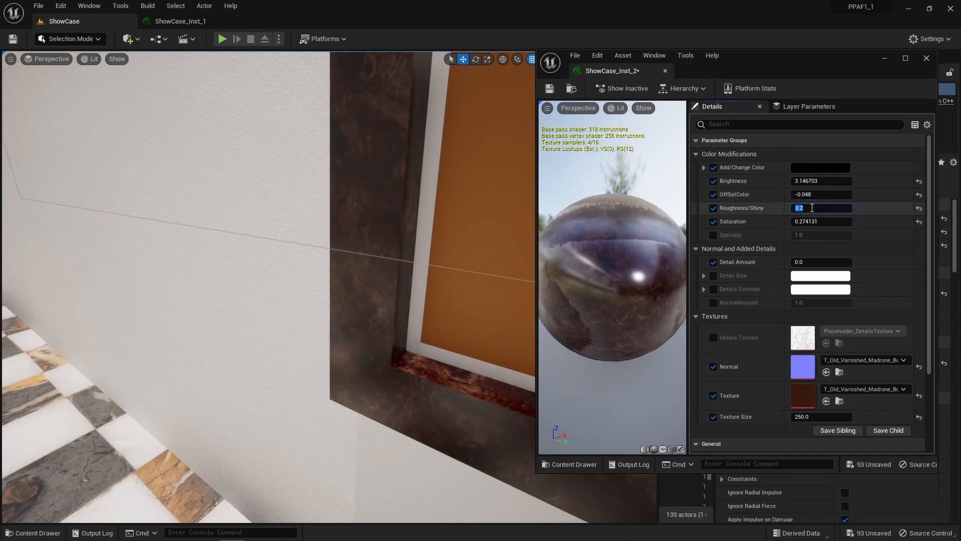
right_click_drag(388, 223, 450, 280)
Lower the frame material's Saturation to about -0.63 and inspect the frame.
left_click_drag(823, 225, 841, 226)
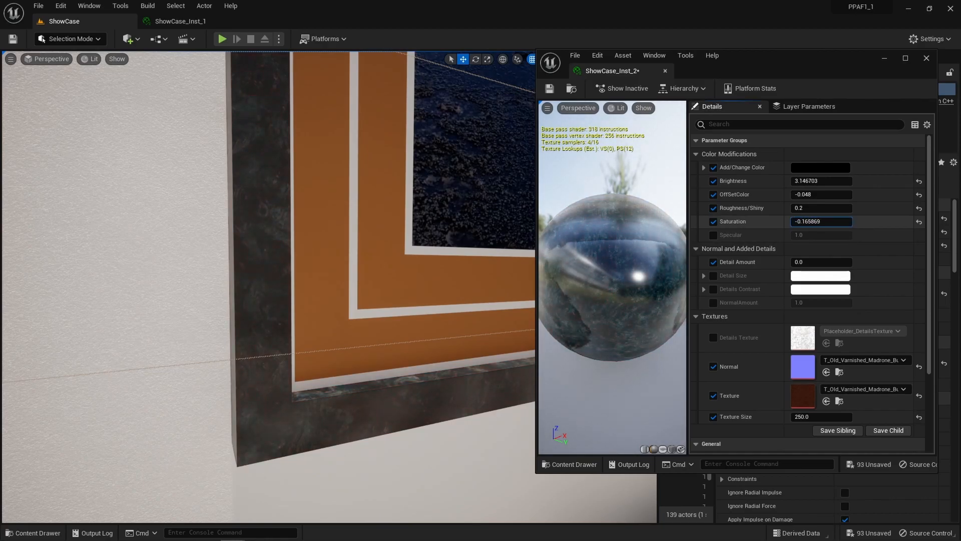
right_click_drag(416, 251, 361, 250)
mouse_move(497, 253)
right_mouse_down()
mouse_move(465, 248)
mouse_move(497, 253)
right_mouse_up()
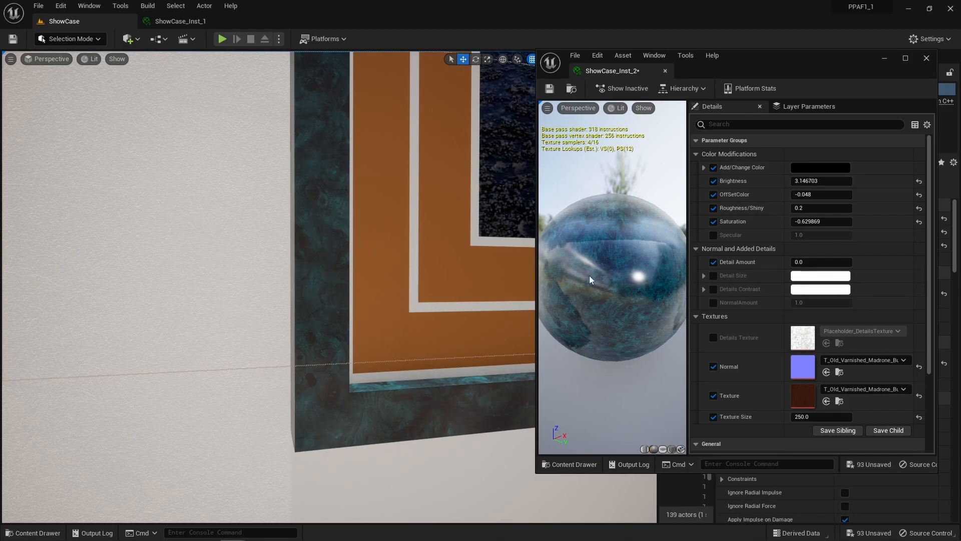
mouse_move(398, 229)
right_mouse_down()
mouse_move(381, 235)
mouse_move(410, 251)
mouse_move(390, 230)
mouse_move(401, 225)
mouse_move(375, 245)
mouse_move(395, 240)
mouse_move(371, 235)
mouse_move(370, 226)
mouse_move(351, 230)
mouse_move(403, 234)
right_mouse_up()
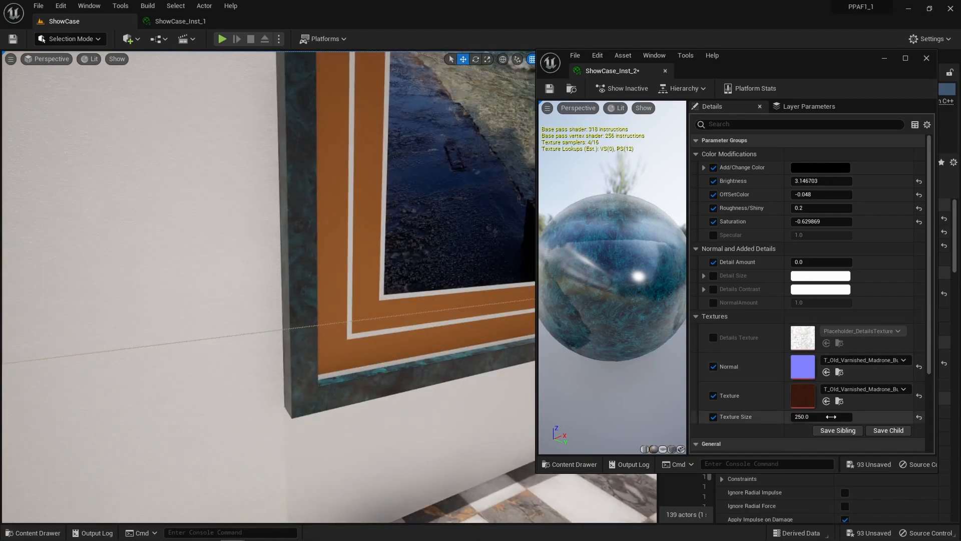
Try a Texture Size of 500 for the frame material, and settle on 600.
scroll(799, 340, "down", 2)
left_click(831, 385)
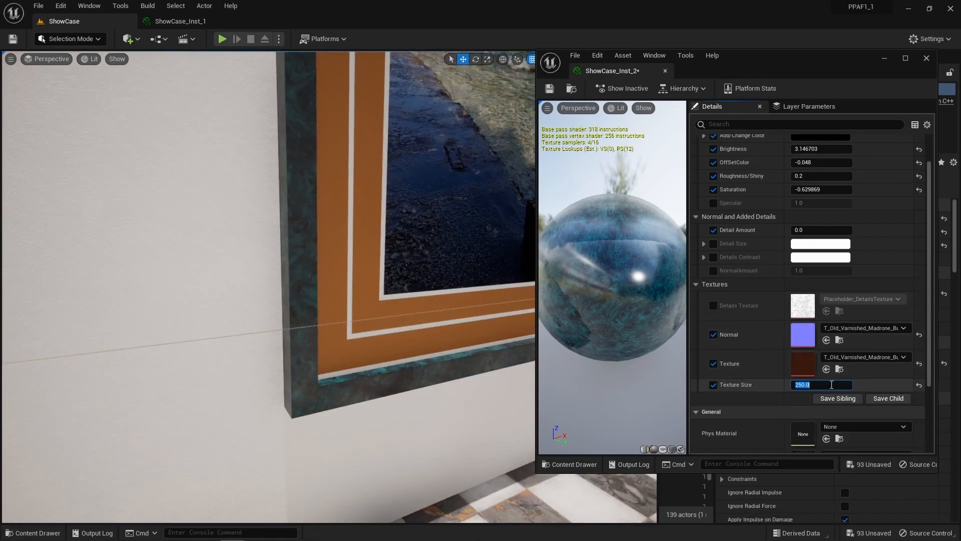
type("500")
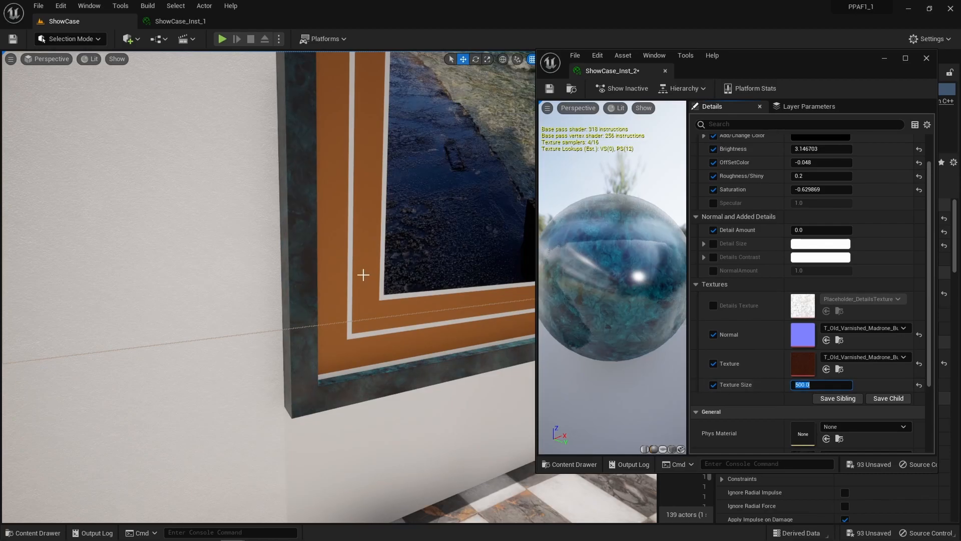
right_click_drag(362, 274, 350, 271)
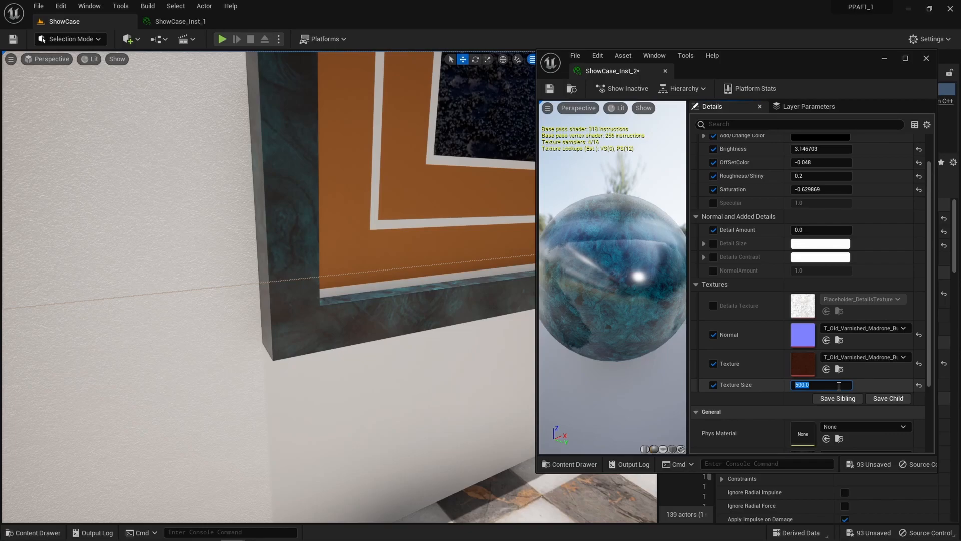
key("Return")
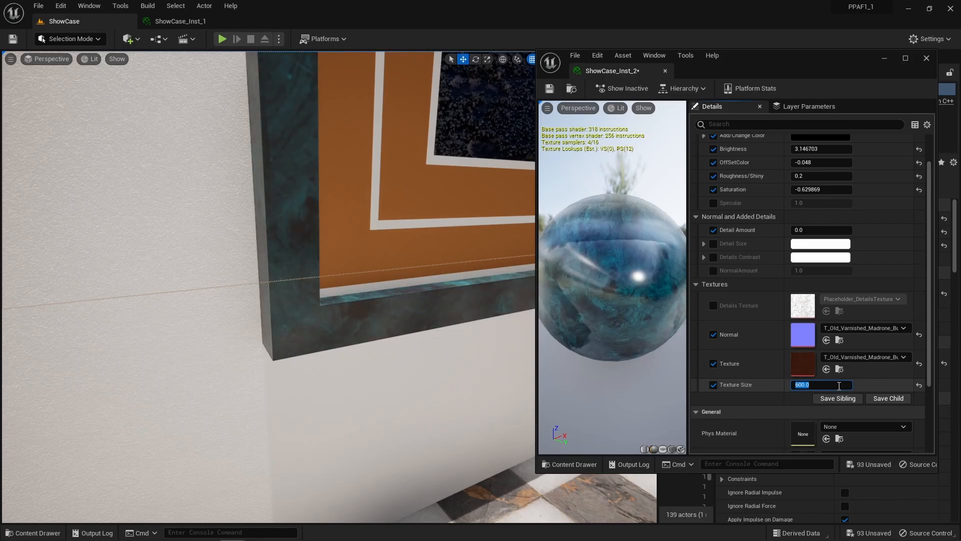
right_click_drag(400, 290, 332, 258)
Try sliding the large framed shoreline picture along the wall to check its world-aligned texture, and undo the move.
left_click(400, 295)
right_click_drag(399, 296, 365, 305)
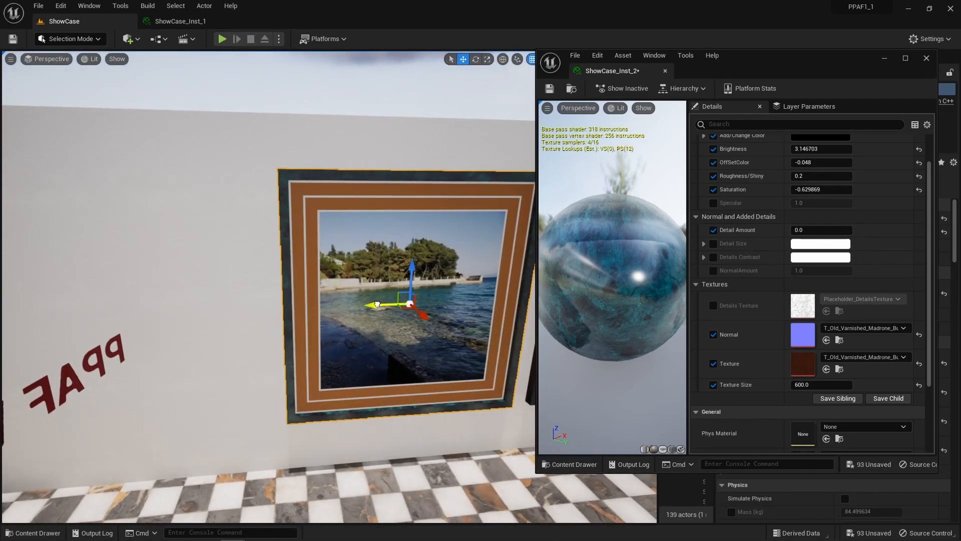
left_click_drag(296, 303, 335, 306)
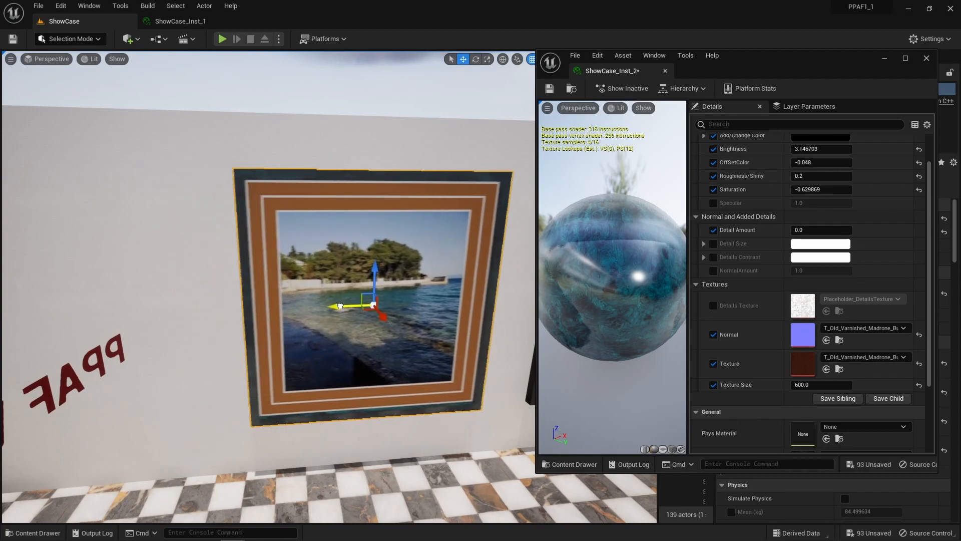
left_click_drag(414, 307, 189, 307)
key("ctrl+z")
mouse_move(190, 307)
right_mouse_down()
mouse_move(260, 304)
mouse_move(190, 305)
mouse_move(210, 320)
mouse_move(260, 319)
right_mouse_up()
mouse_move(310, 287)
right_mouse_down()
mouse_move(319, 282)
mouse_move(306, 292)
right_mouse_up()
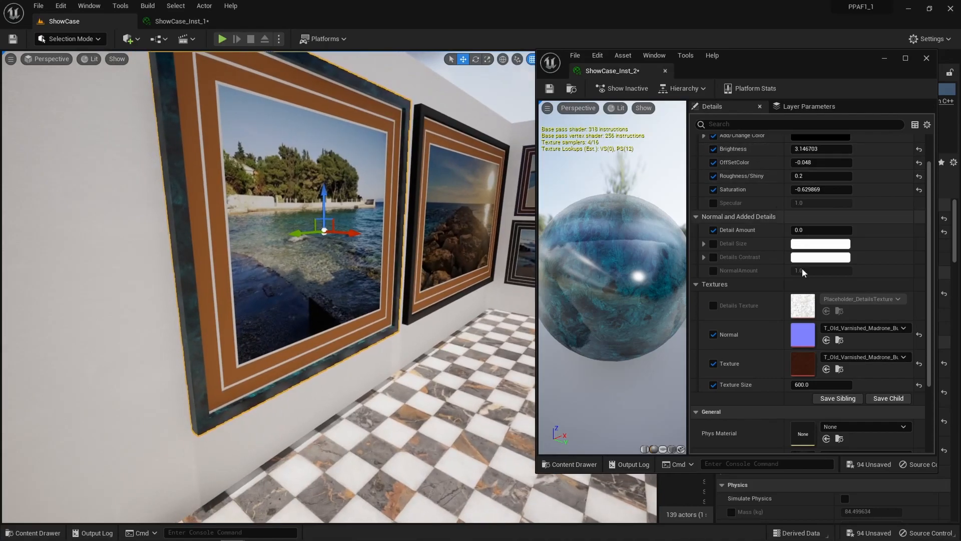
Save the ShowCase_Inst_2 material instance and view the framed picture from the side.
left_click(549, 88)
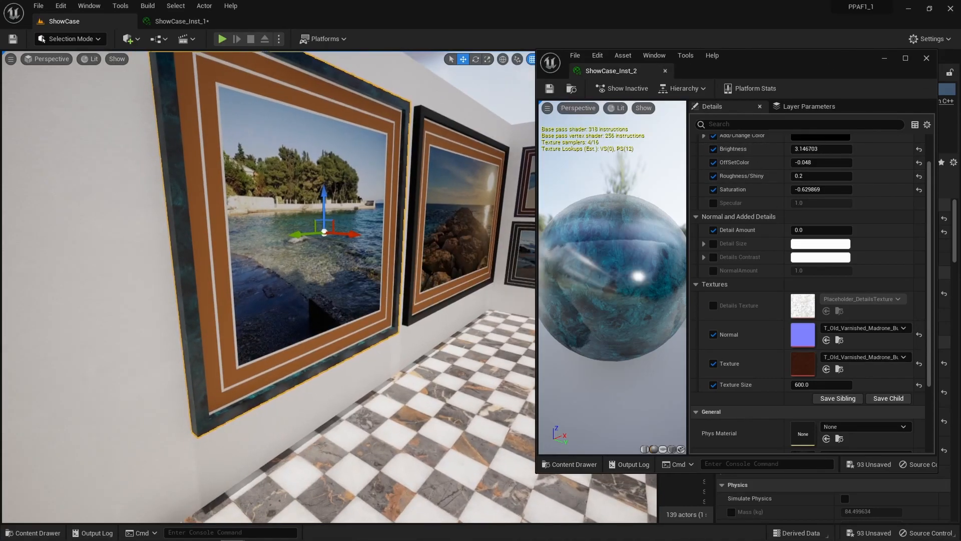
mouse_move(310, 286)
right_mouse_down()
mouse_move(280, 286)
mouse_move(340, 286)
mouse_move(280, 287)
mouse_move(290, 287)
mouse_move(270, 250)
right_mouse_up()
right_click_drag(329, 286, 371, 287)
right_click_drag(448, 154, 448, 209)
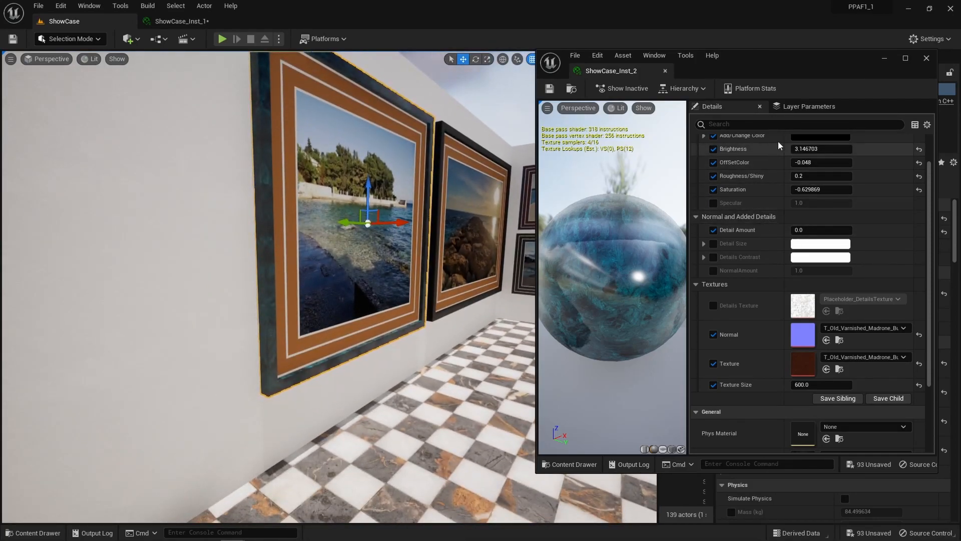
Review the instance's parameters and the decal wall, and close the ShowCase_Inst_2 editor.
scroll(826, 228, "up", 1)
scroll(801, 223, "down", 5)
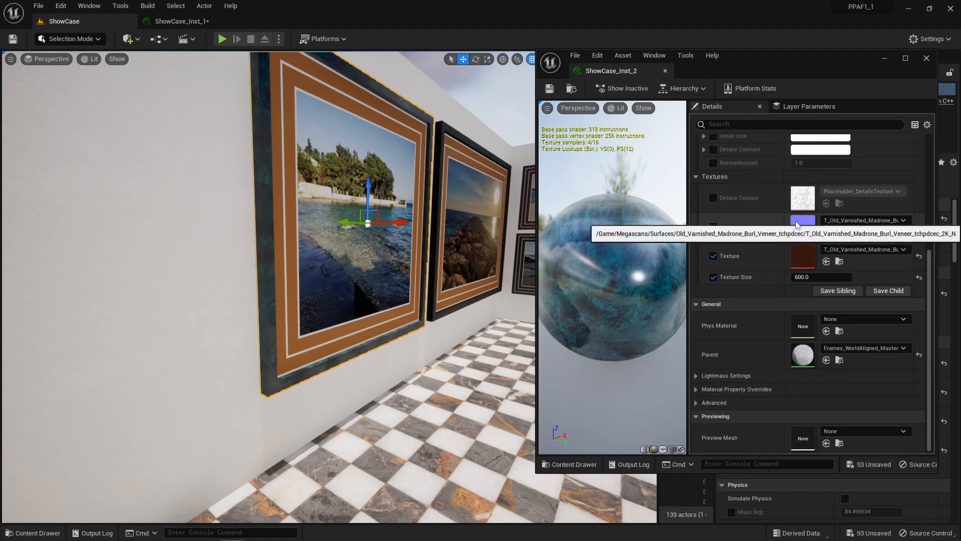
scroll(798, 217, "up", 5)
right_click_drag(320, 271, 425, 298)
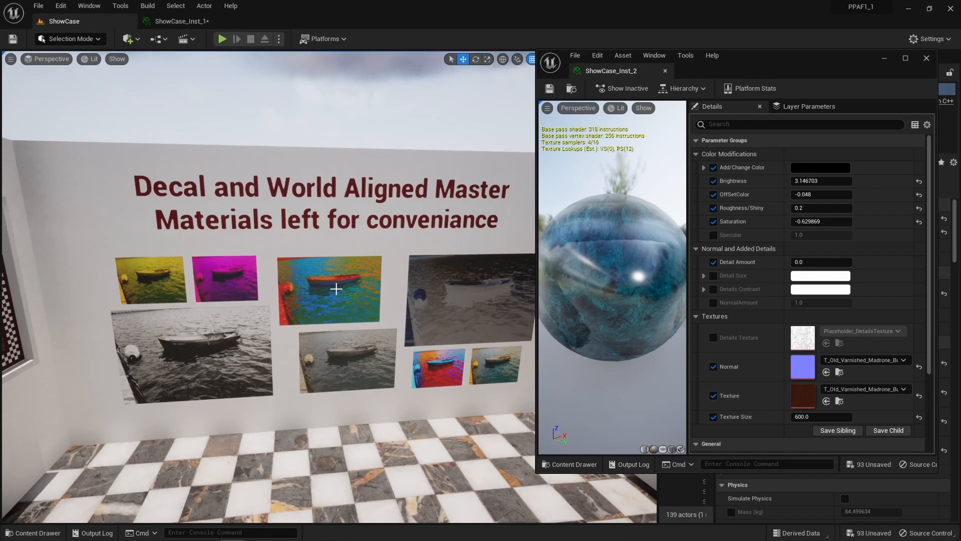
right_click_drag(342, 289, 276, 293)
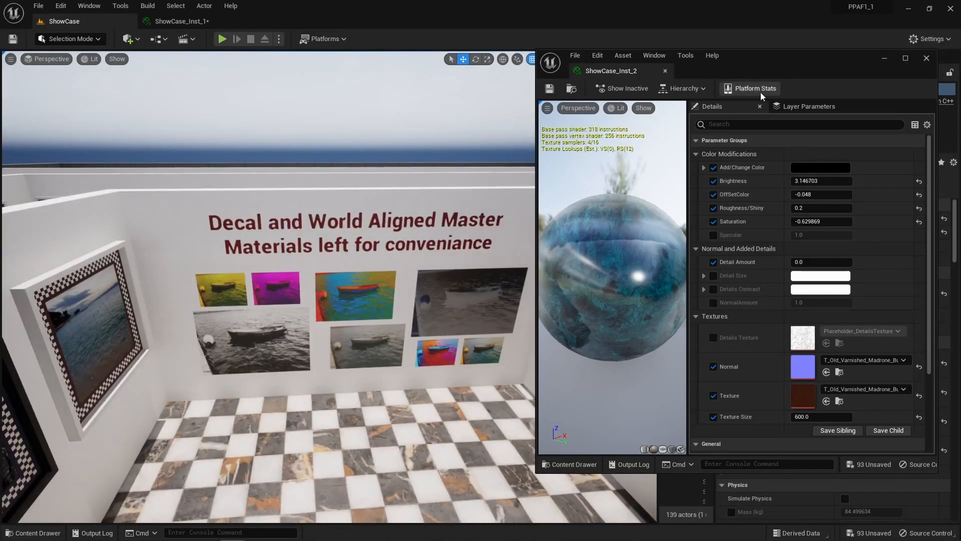
left_click(927, 59)
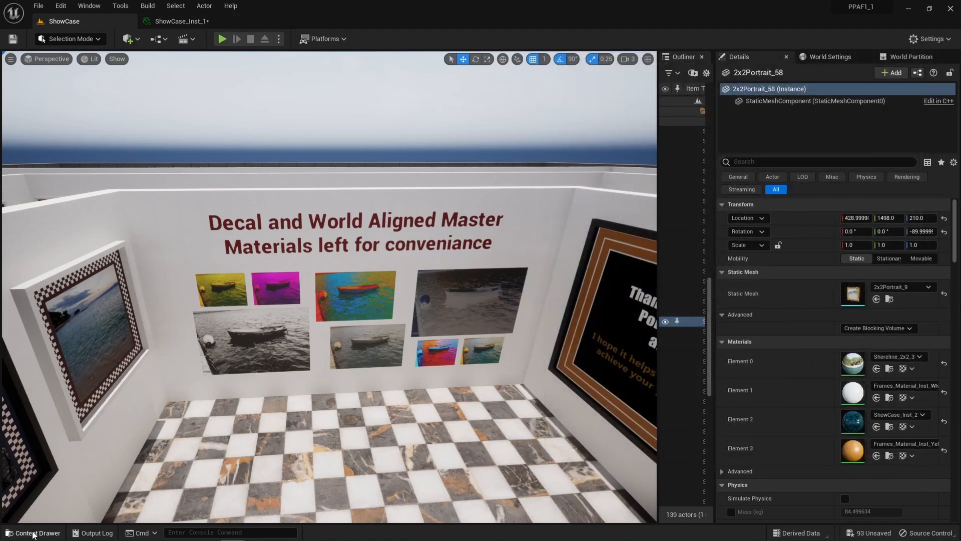
Open Frames_WorldAligned_MasterMaterial from the PPAF_Waterworks Materials/MasterMaterials folder.
left_click(33, 533)
left_click(80, 453)
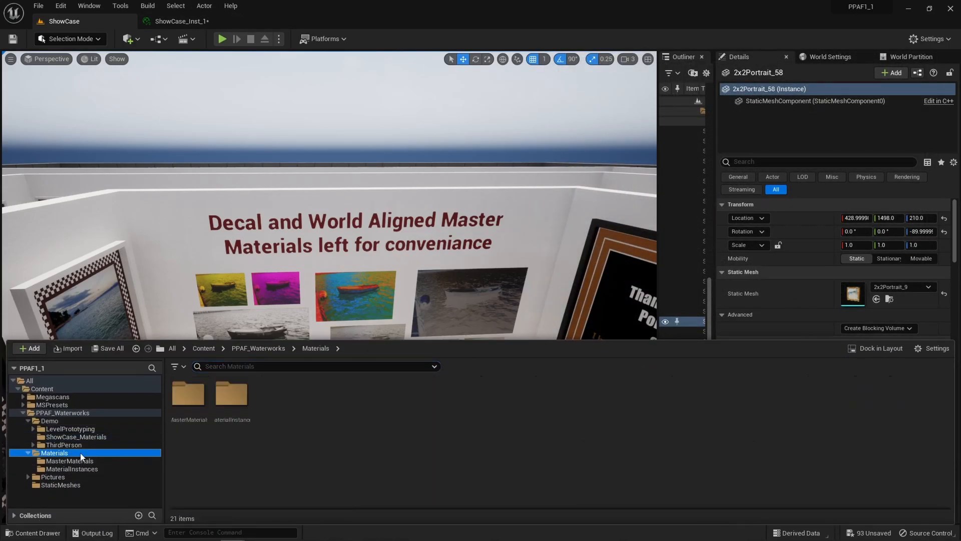
left_click(75, 461)
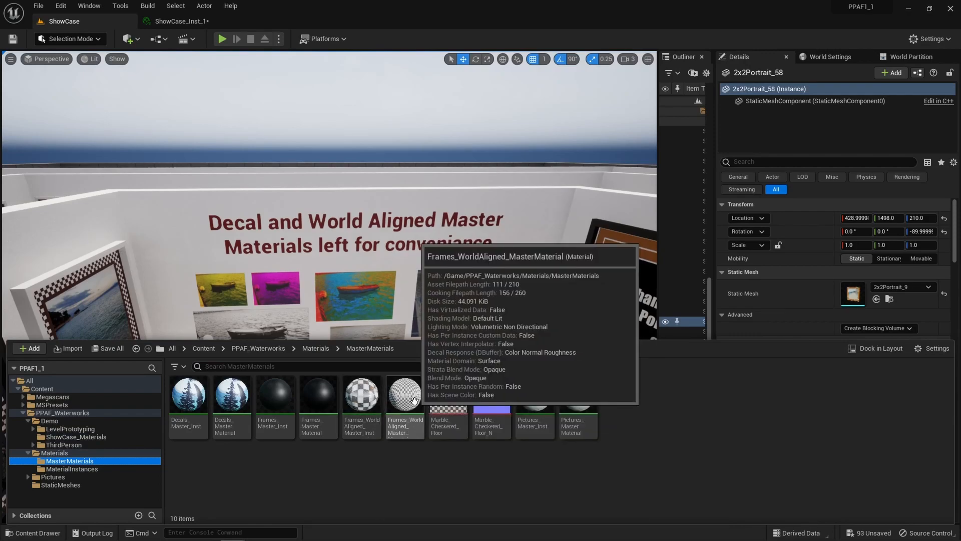
double_click(414, 400)
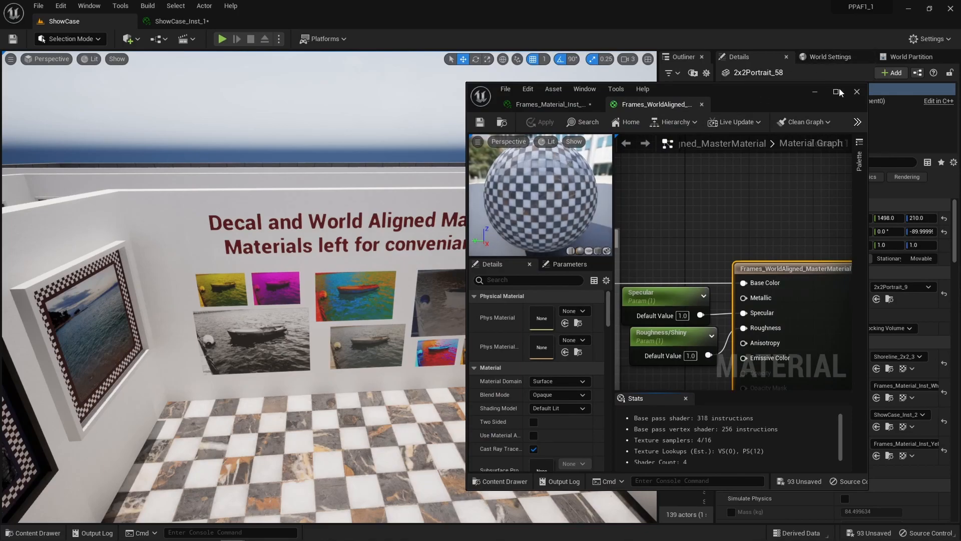
Dock the floating frame material instance and world-aligned master material editors into the main window.
left_click_drag(534, 112, 299, 27)
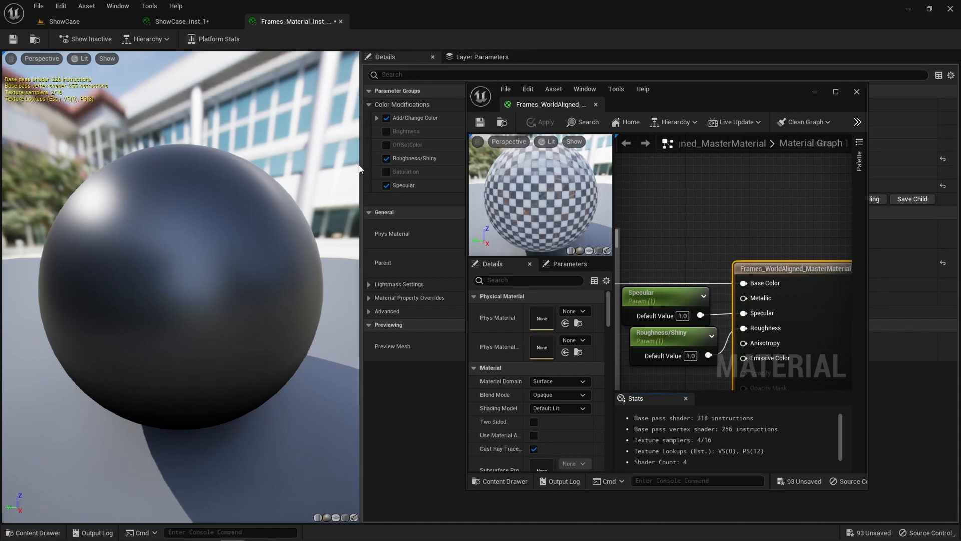
left_click_drag(361, 165, 116, 165)
left_click_drag(531, 104, 389, 23)
Examine the world-aligned master material's graph, covering the Texture, Normal, Texture Size, Details Texture, Detail Size and Details Contrast nodes.
scroll(420, 138, "down", 2)
right_click_drag(420, 137, 801, 189)
right_click_drag(441, 175, 728, 317)
right_click_drag(576, 325, 422, 274)
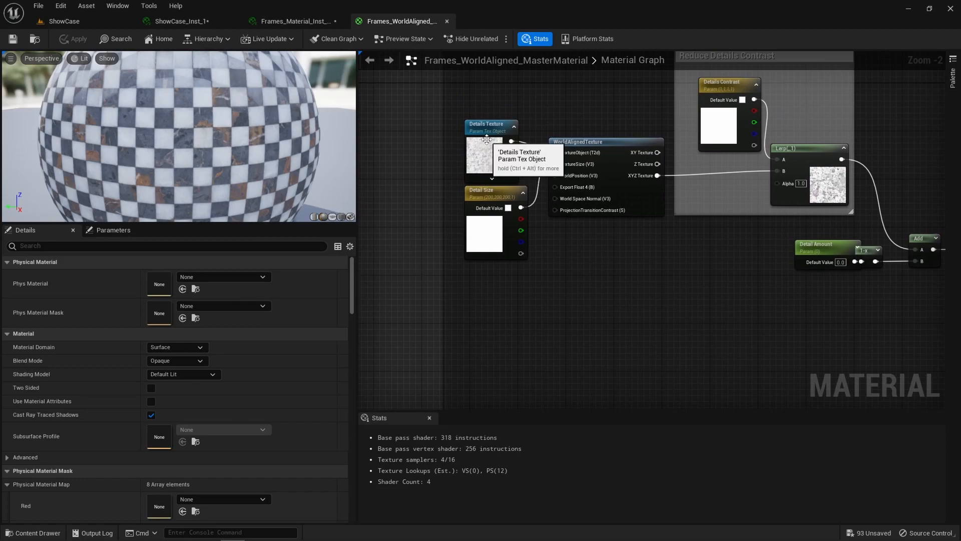
right_click_drag(432, 302, 359, 217)
right_click_drag(567, 178, 498, 195)
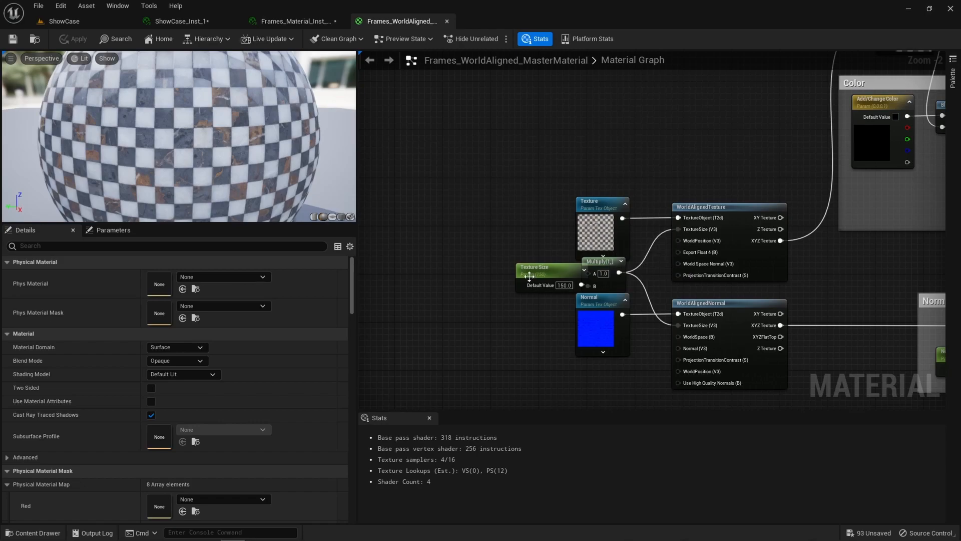
right_click_drag(471, 101, 551, 345)
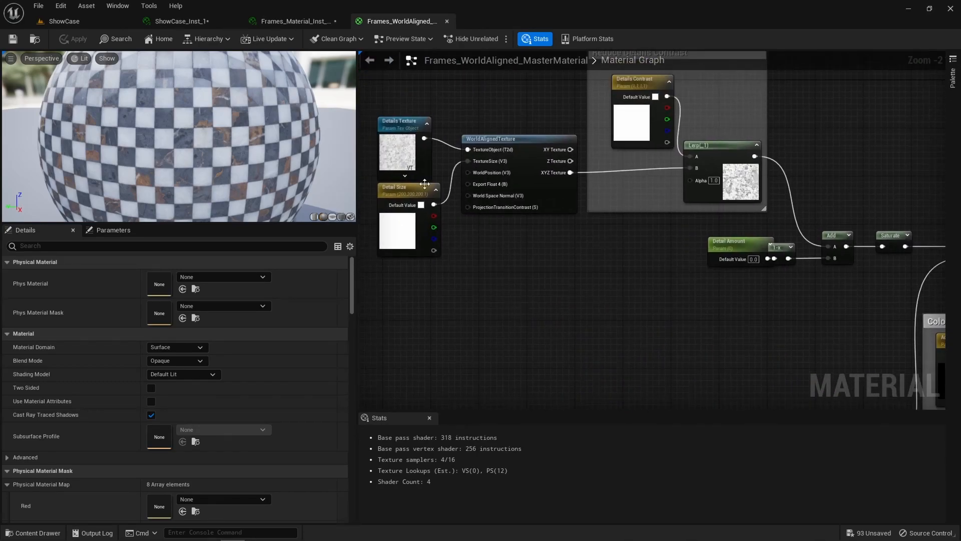
right_click_drag(566, 282, 703, 352)
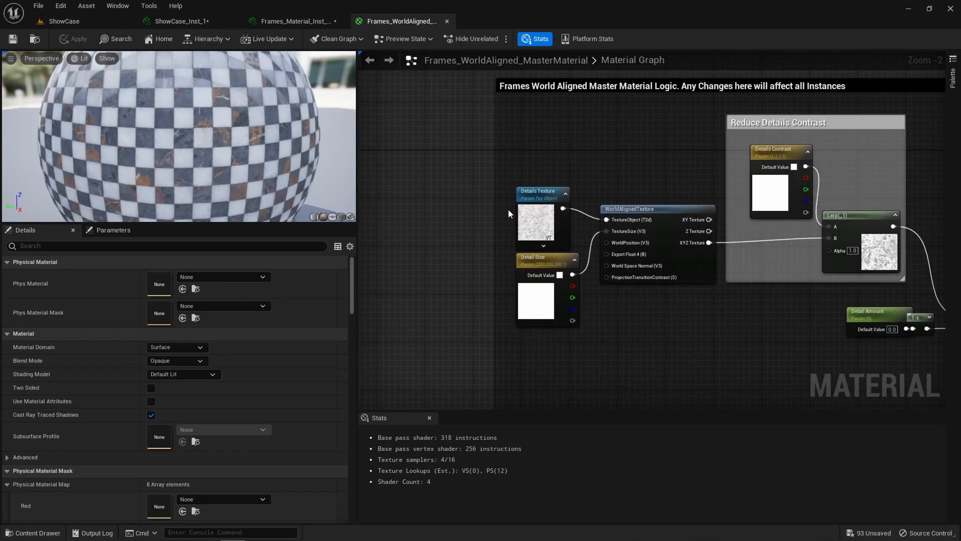
Inspect the Details Texture parameter's settings and the Texture, Normal and Texture Size nodes of the world-aligned master material.
left_click(537, 216)
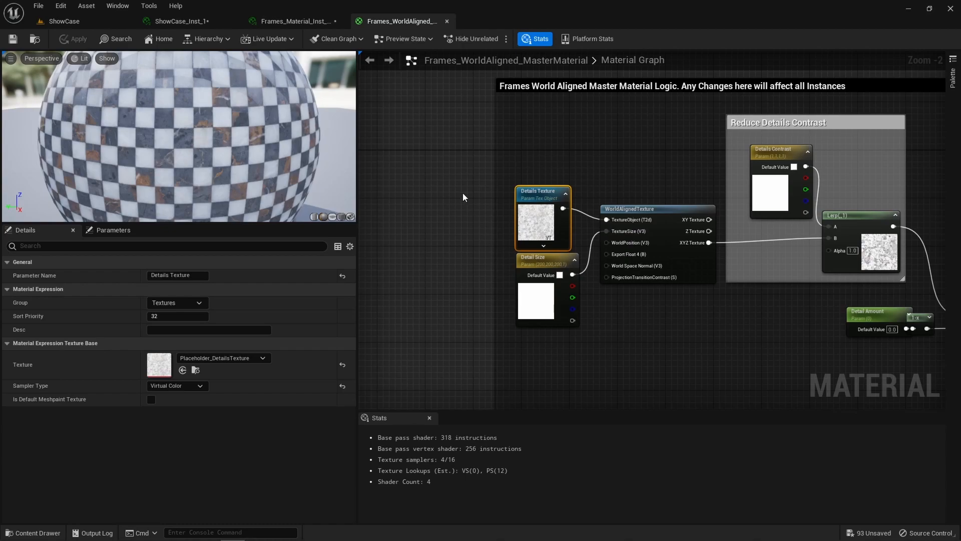
right_click_drag(656, 317, 599, 241)
right_click_drag(476, 314, 502, 198)
right_click_drag(478, 167, 558, 336)
right_click_drag(550, 216, 485, 116)
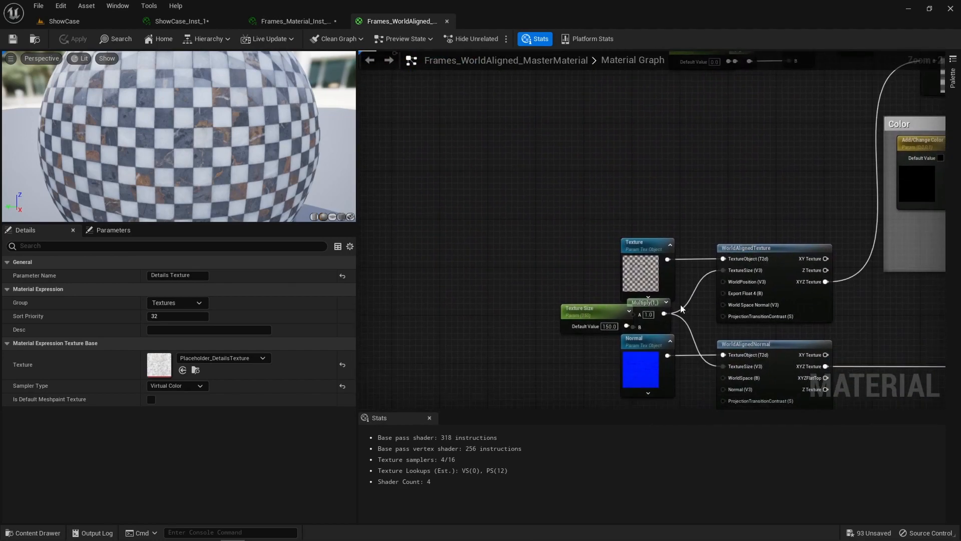
Return to the ShowCase level, select the framed seaside staircase picture and open its Shoreline_3x2_75 material instance.
left_click(31, 532)
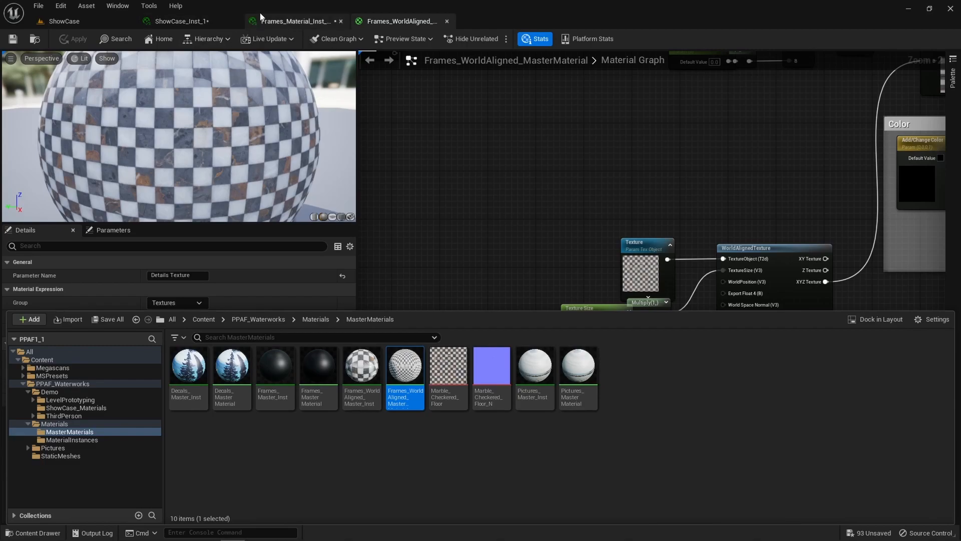
left_click(209, 20)
left_click(78, 20)
mouse_move(330, 286)
right_mouse_down()
mouse_move(450, 291)
mouse_move(445, 260)
mouse_move(380, 270)
mouse_move(400, 306)
mouse_move(347, 290)
right_mouse_up()
key("w")
key("w")
key("s")
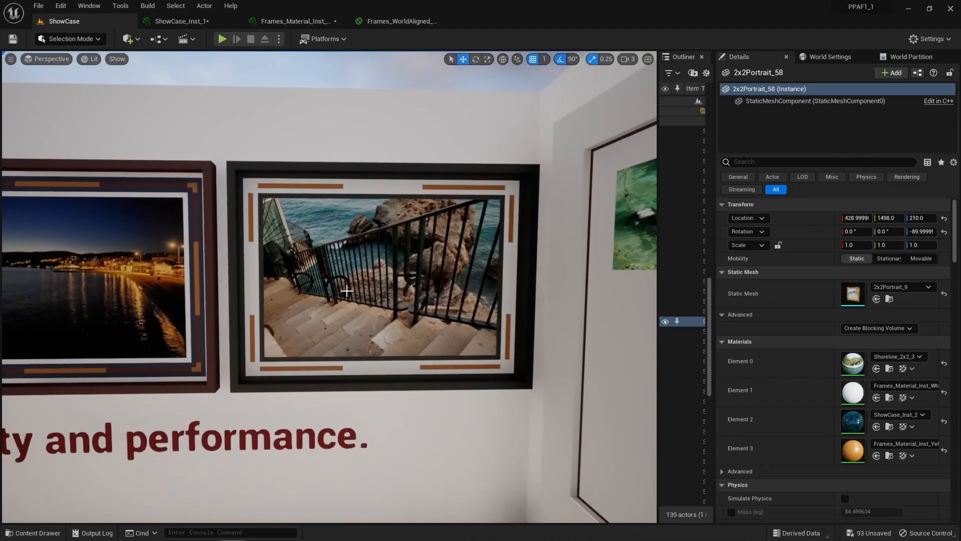
left_click(364, 266)
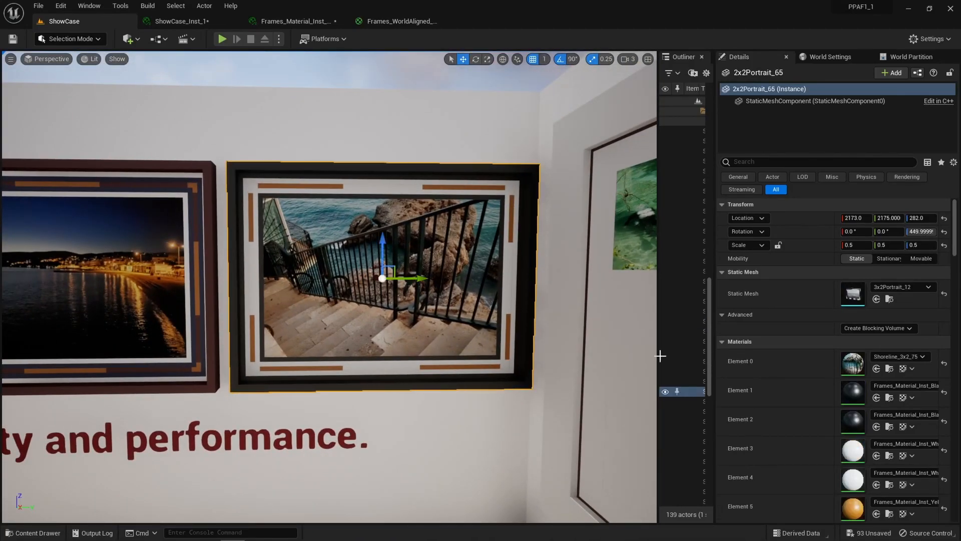
left_click(891, 369)
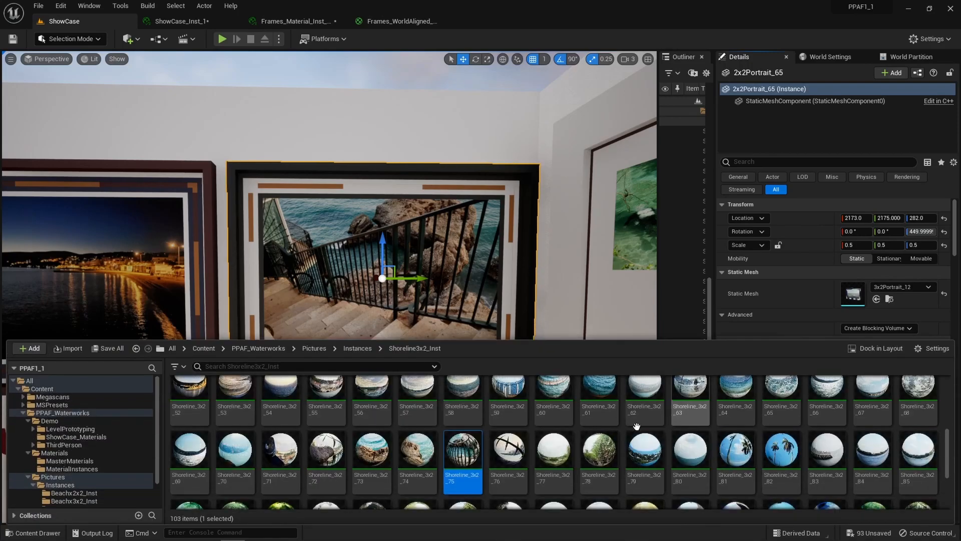
double_click(462, 453)
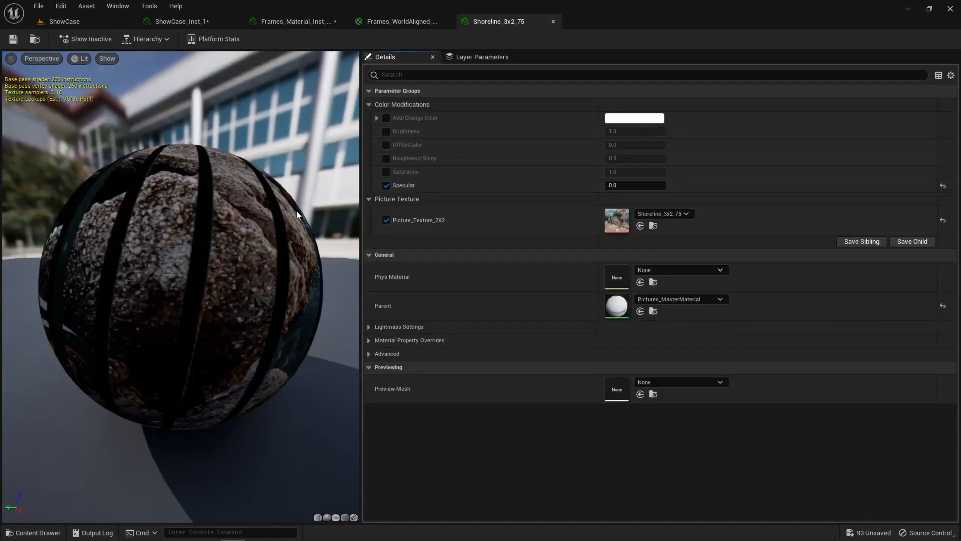
Detach the Shoreline_3x2_75 editor into a floating window over the ShowCase level and enlarge it to full height.
left_click(80, 24)
left_click(509, 27)
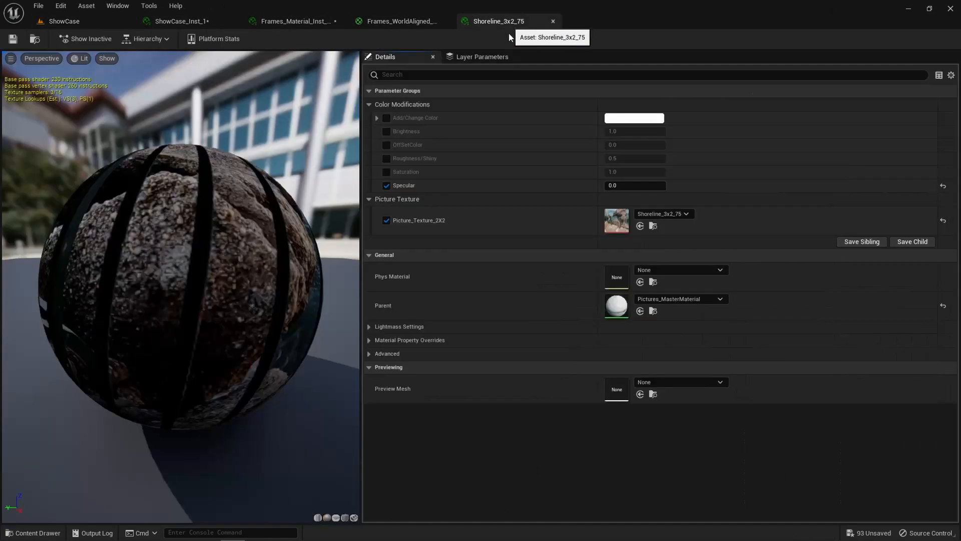
left_click_drag(508, 27, 483, 121)
left_click(69, 27)
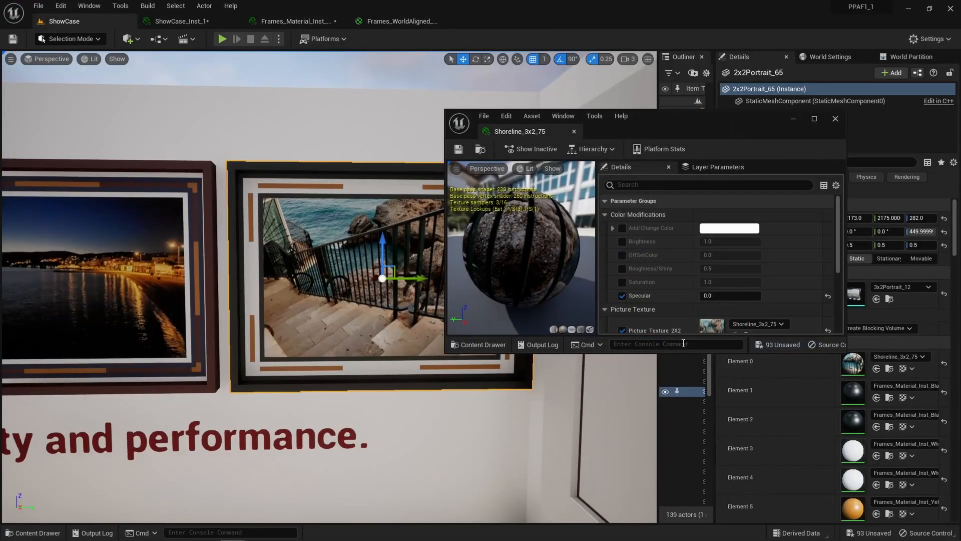
left_click_drag(682, 353, 725, 538)
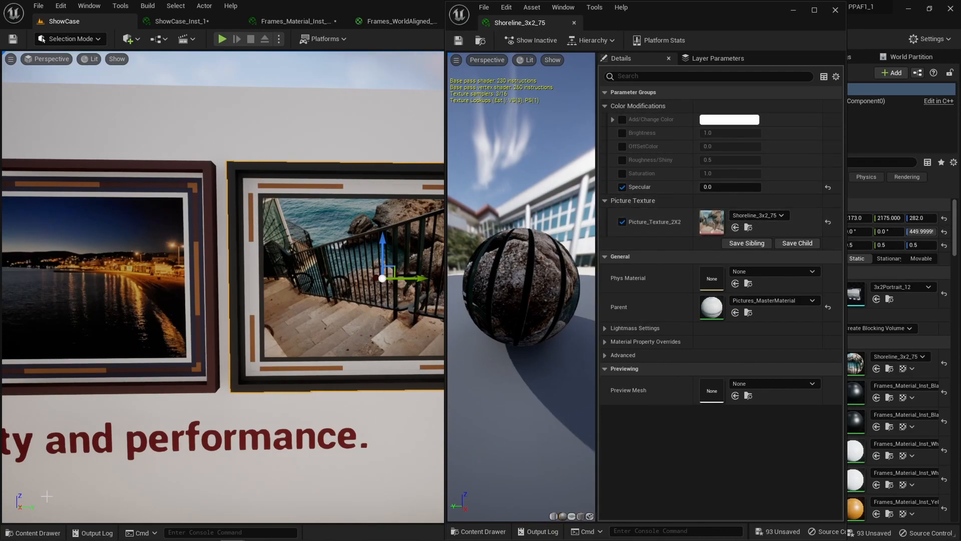
Browse the picture material instances in the Shoreline3x2_Inst folder.
left_click(34, 532)
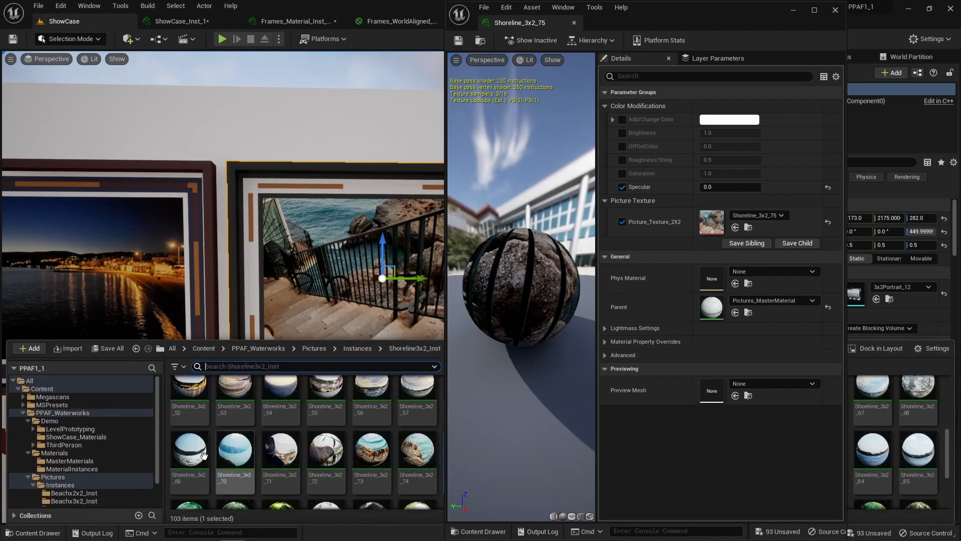
scroll(280, 430, "down", 2)
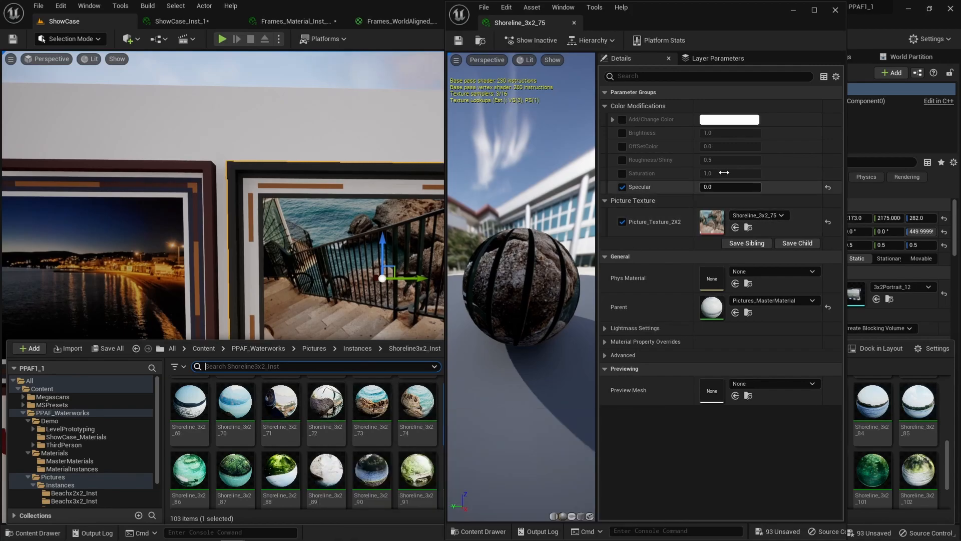
Enable the Add/Change Color override of Shoreline_3x2_75, try a saturated blue tint and cancel the colour choice.
left_click(622, 119)
left_click(729, 119)
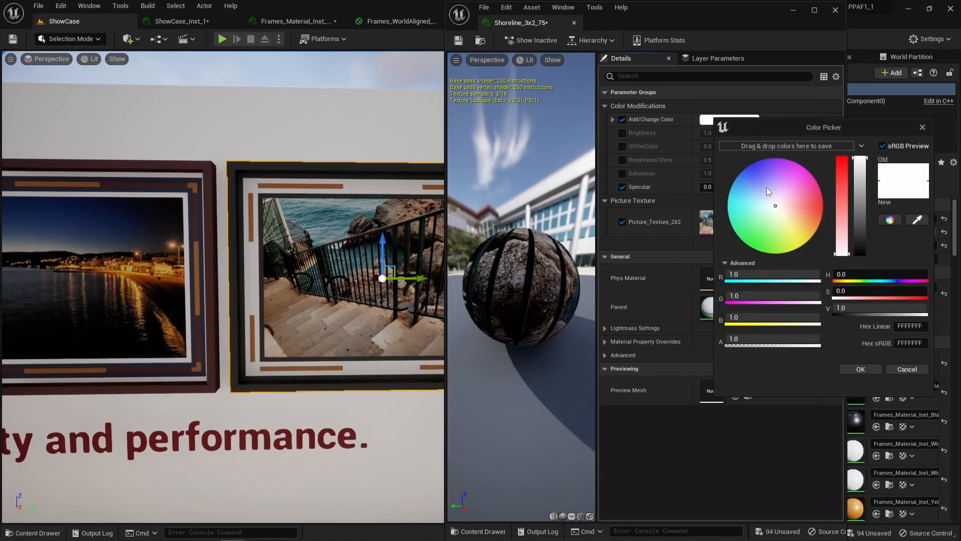
left_click(744, 176)
left_click_drag(743, 175, 743, 166)
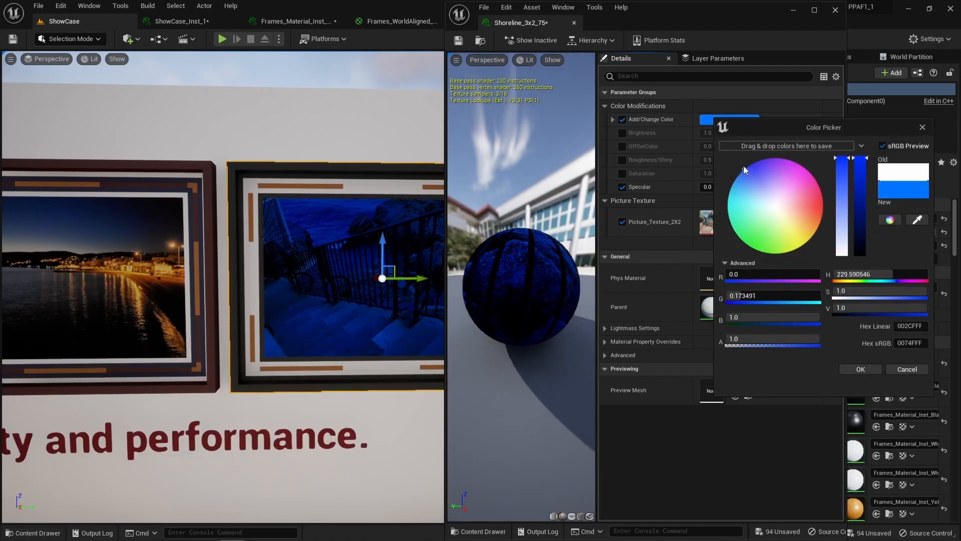
left_click(905, 372)
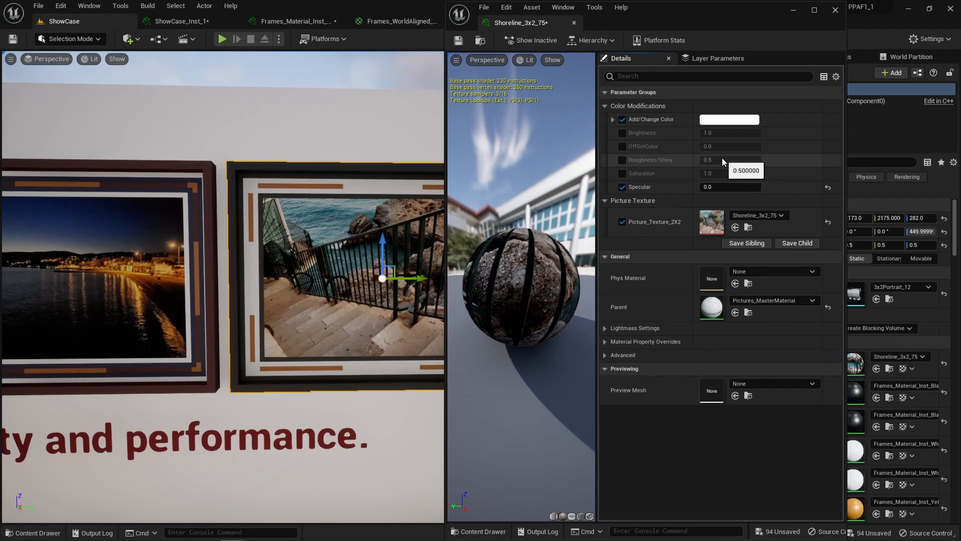
Try a Roughness/Shiny value of 1.0 on the staircase picture, and reset and disable that override.
mouse_move(322, 211)
right_mouse_down()
mouse_move(506, 212)
mouse_move(325, 221)
mouse_move(337, 202)
mouse_move(316, 215)
right_mouse_up()
key("w")
key("s")
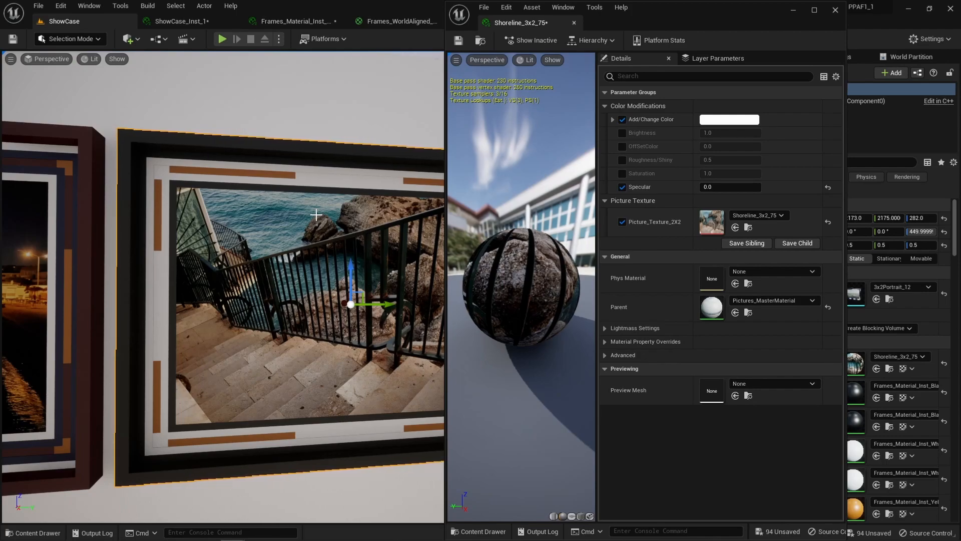
left_click(623, 160)
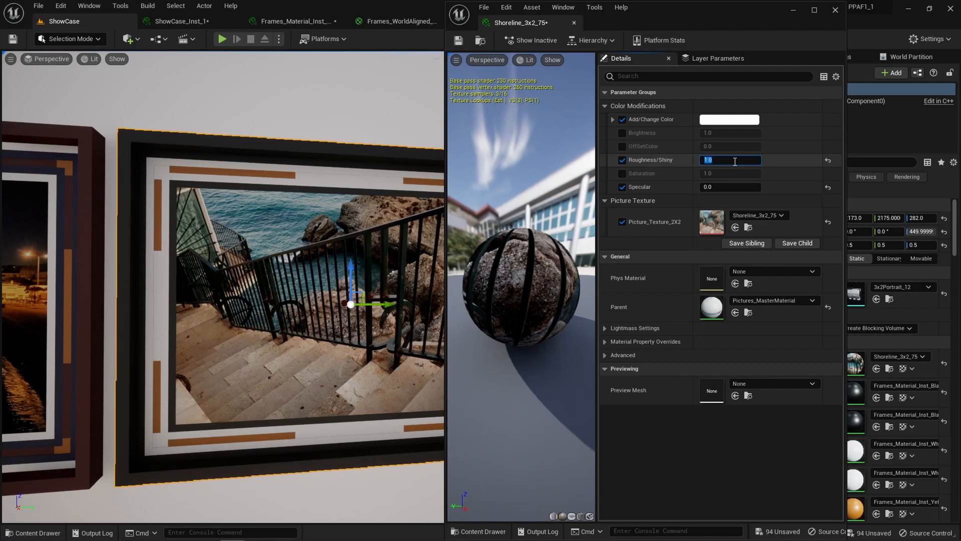
left_click(829, 160)
left_click(622, 159)
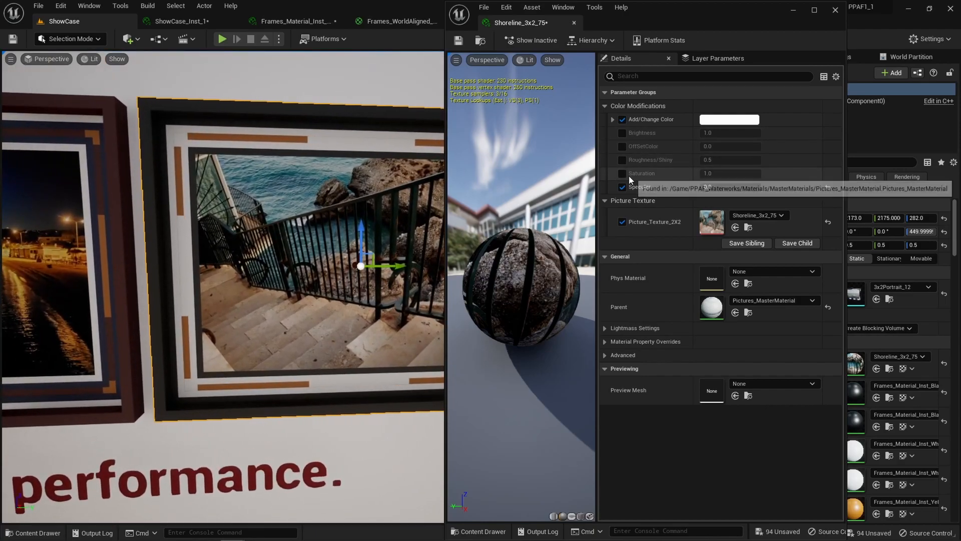
Enable the Saturation override and set it to 0.0 to make the staircase picture black and white.
left_click(623, 174)
mouse_move(712, 176)
left_mouse_down()
mouse_move(731, 176)
mouse_move(707, 175)
left_mouse_up()
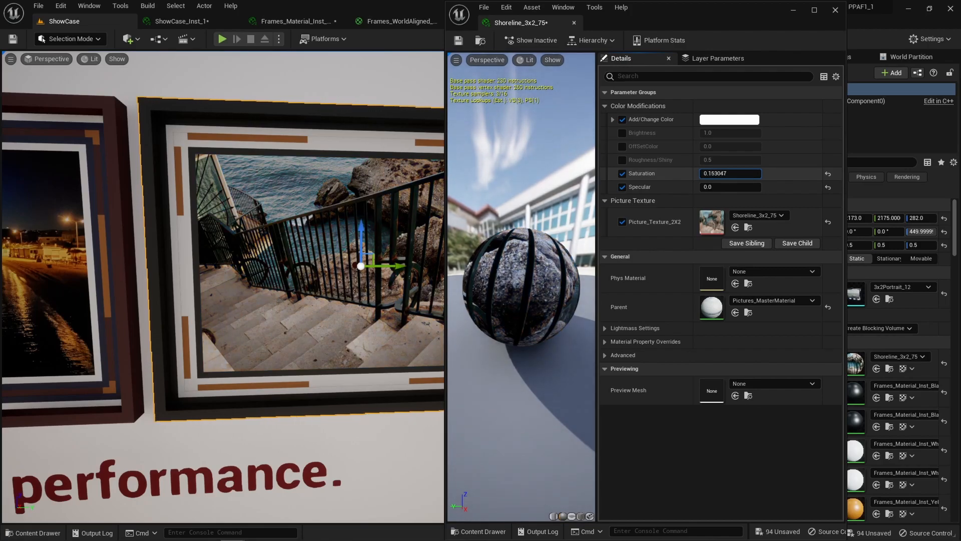
left_click(724, 176)
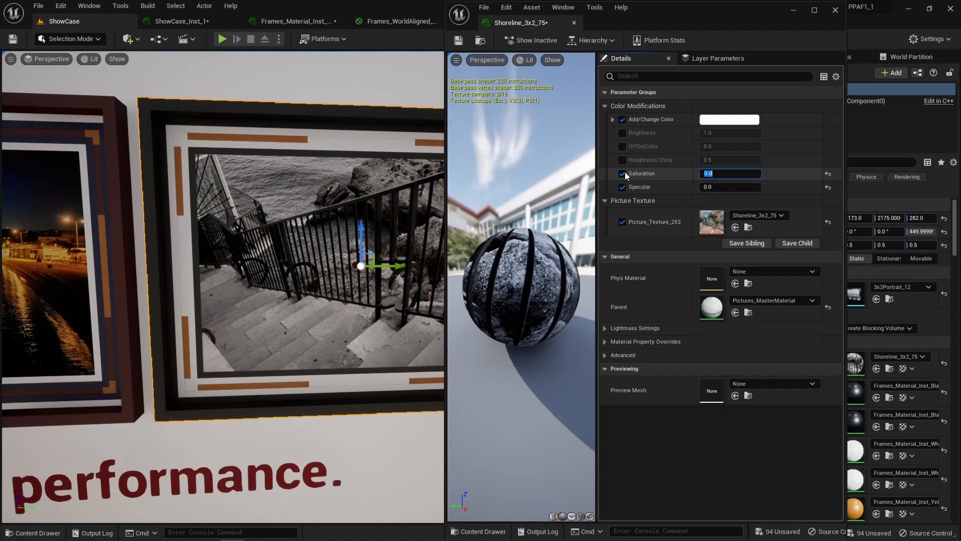
Enable Brightness and OffSetColor, try about 1.63 and -0.072 on the picture, and reset both to their default values.
left_click(622, 133)
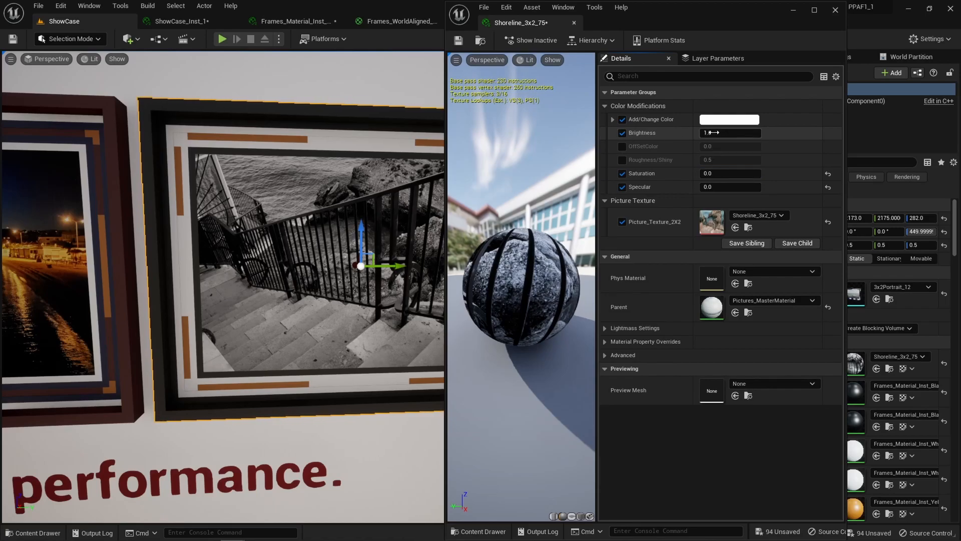
mouse_move(717, 132)
left_mouse_down()
mouse_move(745, 133)
mouse_move(726, 146)
left_mouse_up()
left_click(622, 146)
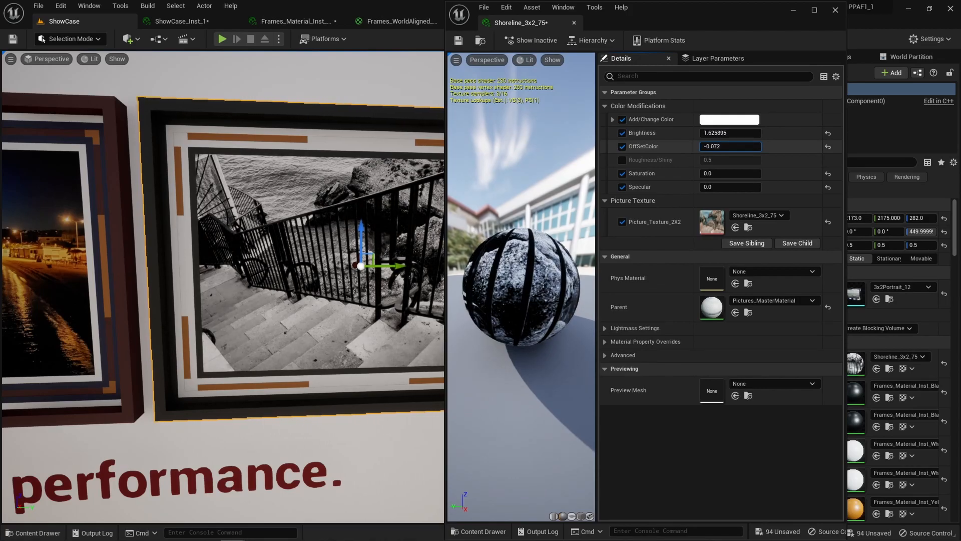
left_click(827, 134)
left_click(827, 147)
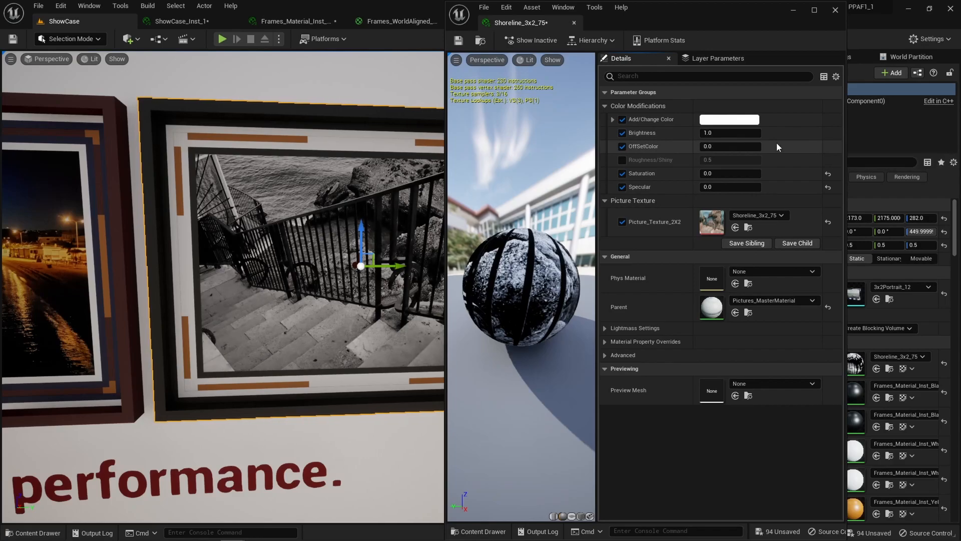
Close the Shoreline_3x2_75 editor and view the gallery's thank-you board and decal wall, ending with an overview from above.
left_click(574, 23)
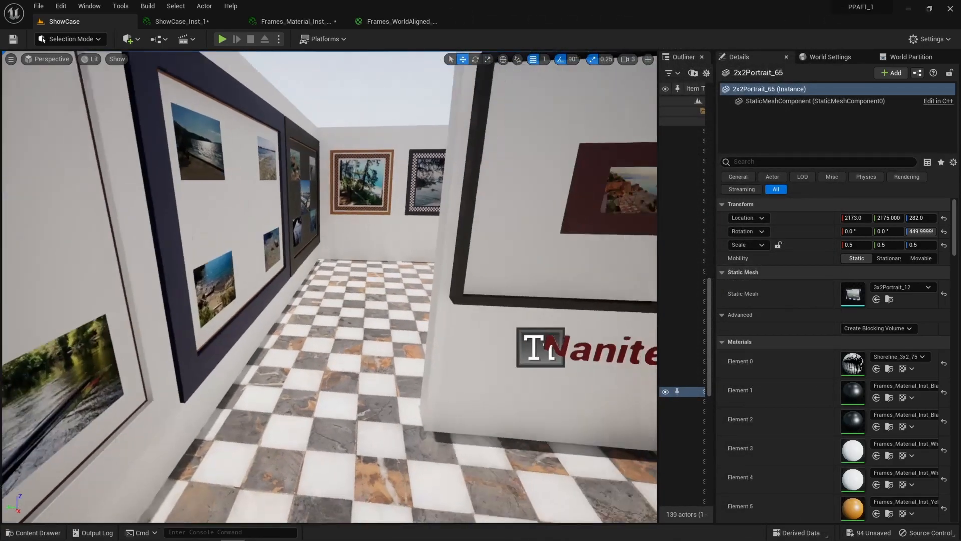
right_click_drag(329, 286, 476, 253)
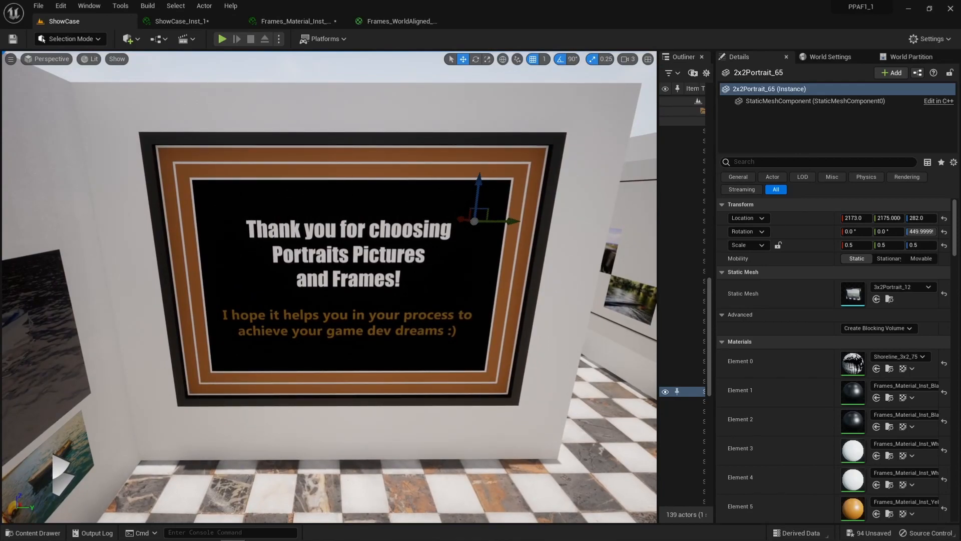
right_click_drag(475, 252, 411, 253)
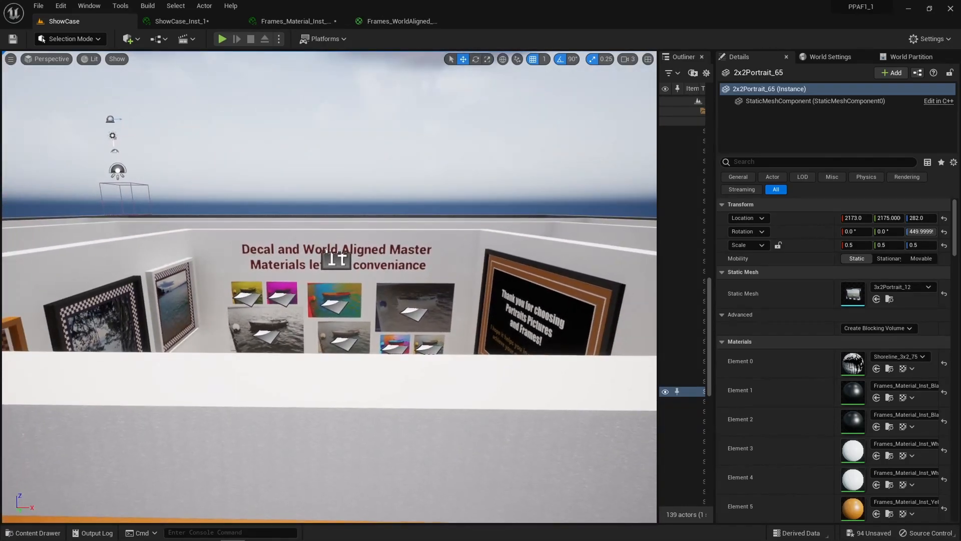
key("g")
key("e")
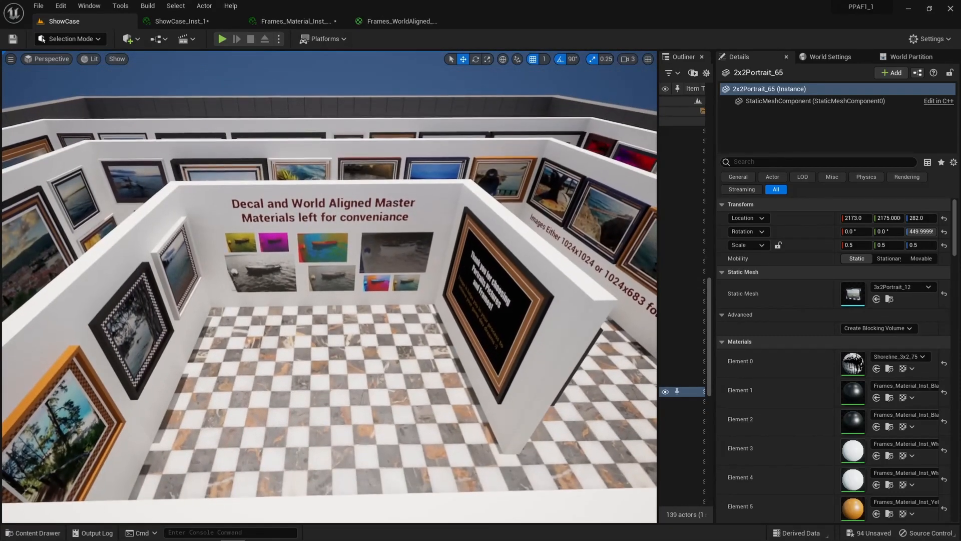